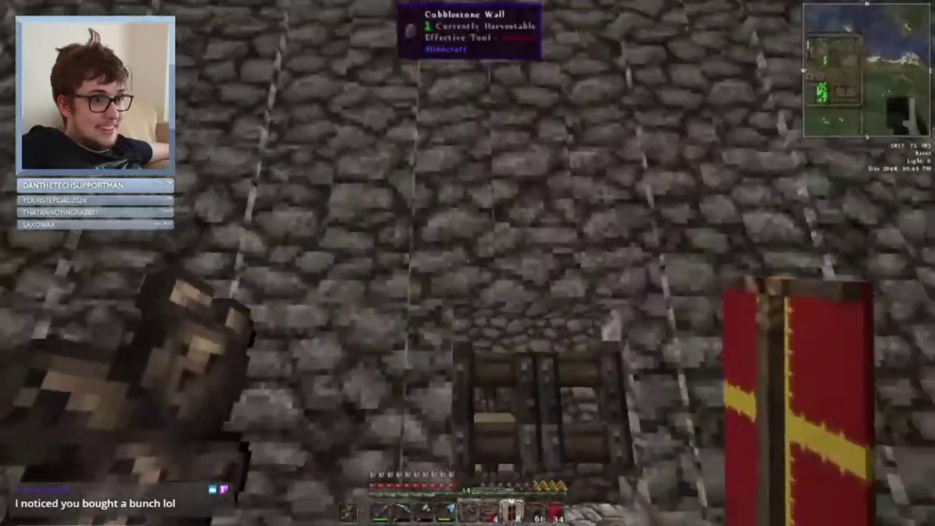
key(s)
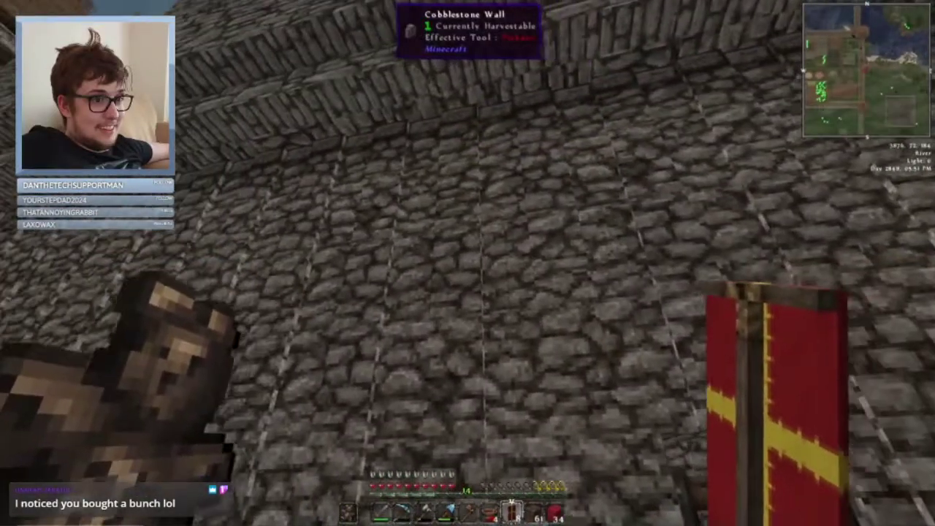
right_click(468, 263)
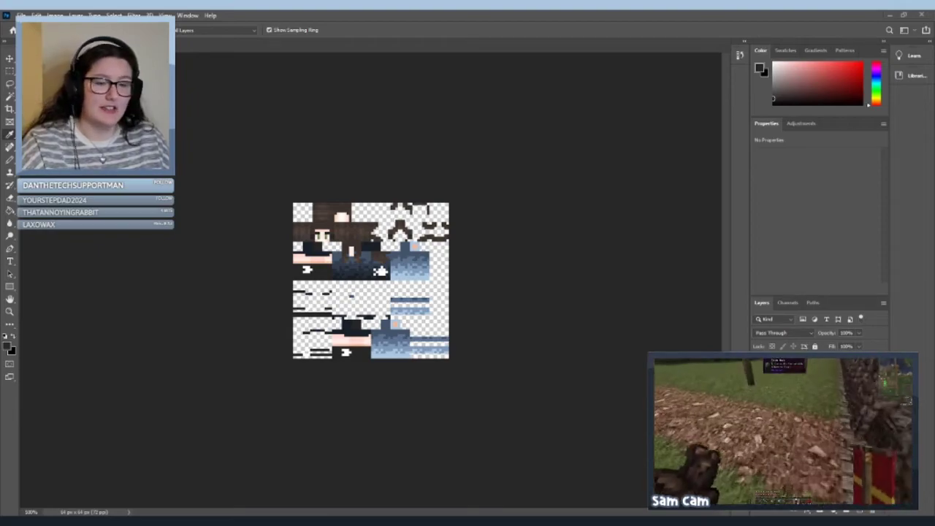
key(ctrl+plus)
key(ctrl+plus)
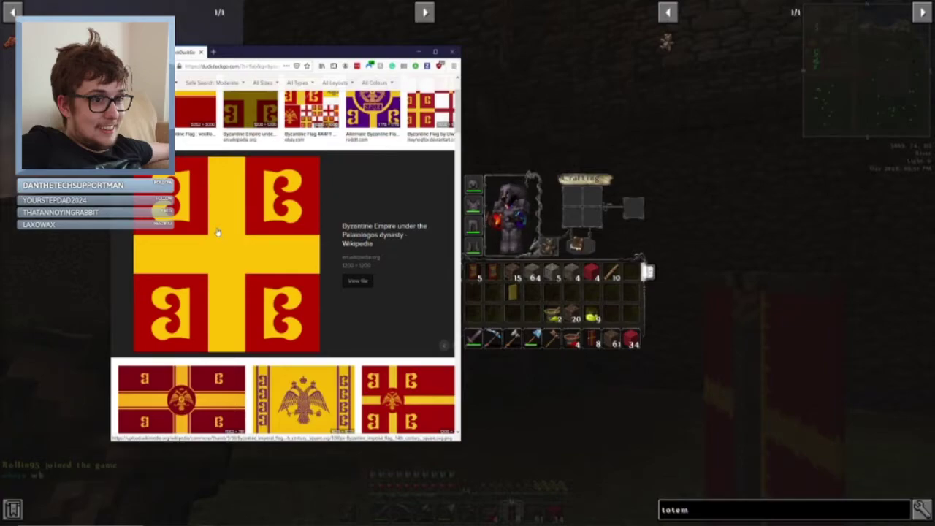
Step: Browse the image search results for Byzantine flag designs
scroll(219, 235, down, 3)
scroll(231, 233, down, 5)
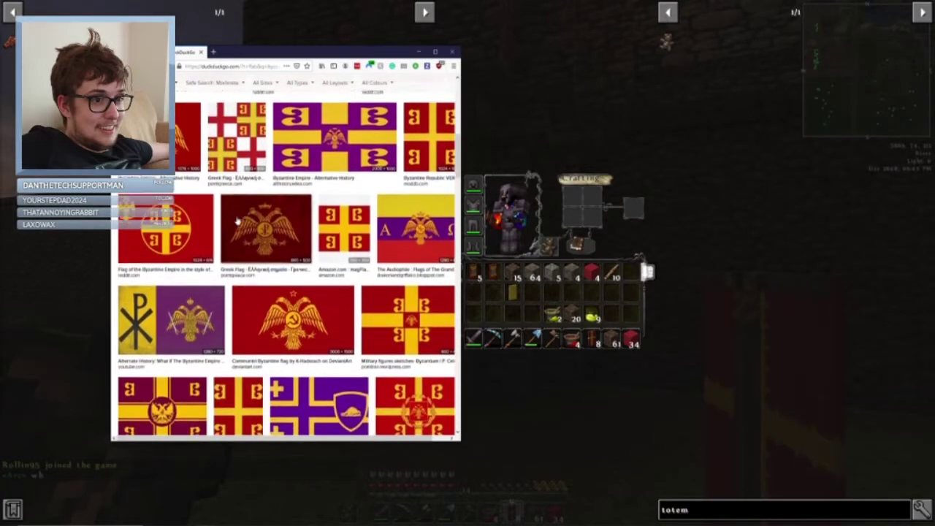
scroll(236, 219, down, 1)
scroll(238, 212, down, 2)
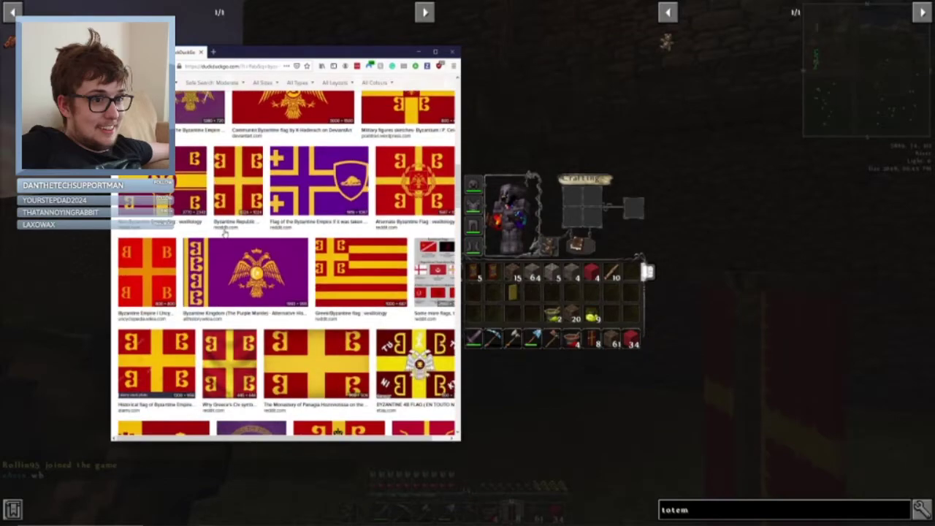
scroll(234, 193, down, 5)
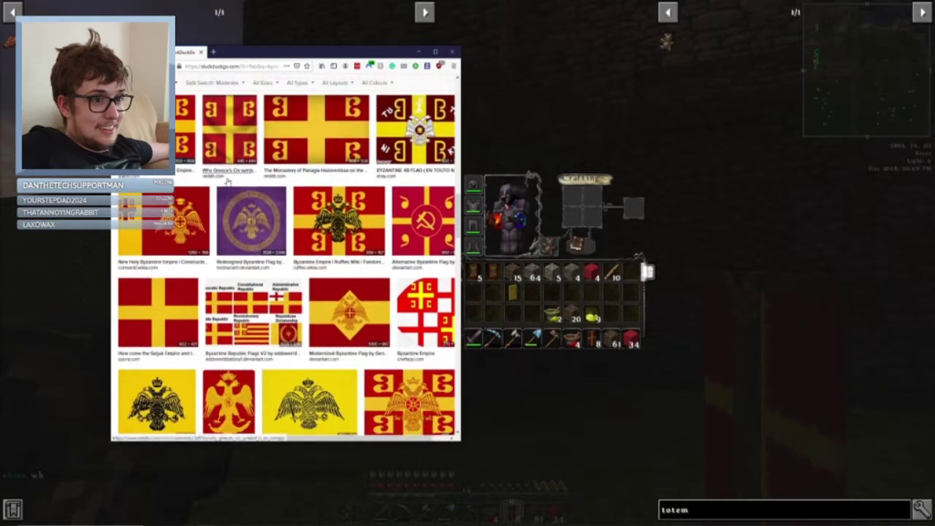
scroll(228, 182, down, 1)
scroll(227, 183, down, 1)
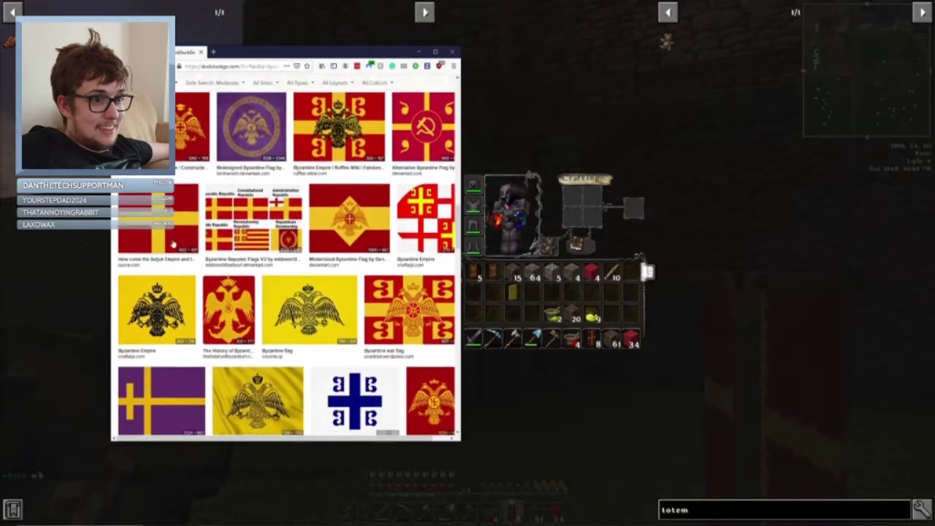
Step: Preview the plain red flag with the yellow cross, look through the surrounding results, and close the image search
click(176, 194)
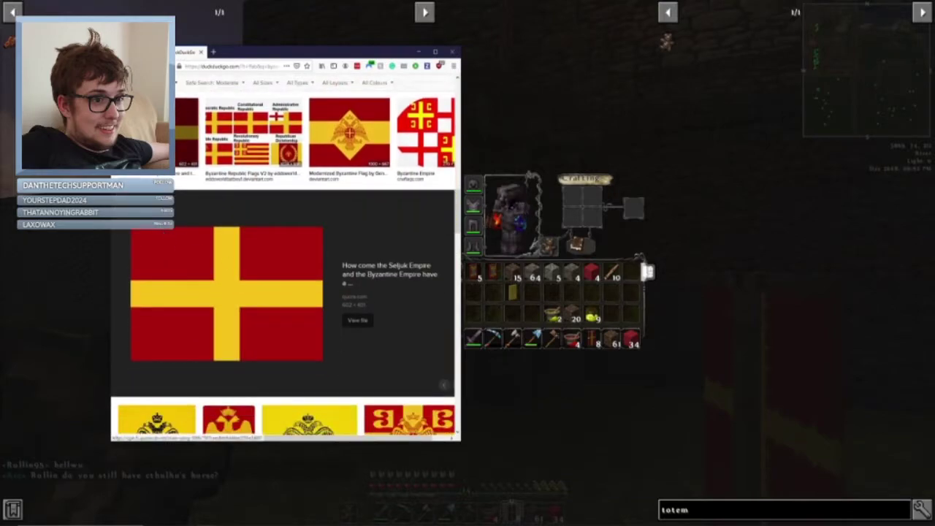
scroll(250, 265, down, 1)
scroll(251, 264, down, 5)
scroll(251, 264, up, 6)
right_click(248, 265)
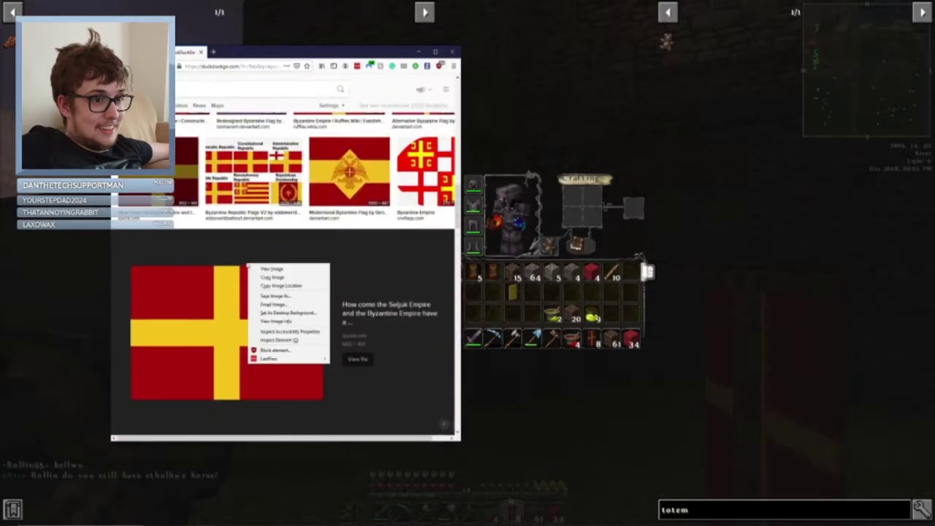
click(211, 230)
scroll(205, 234, down, 5)
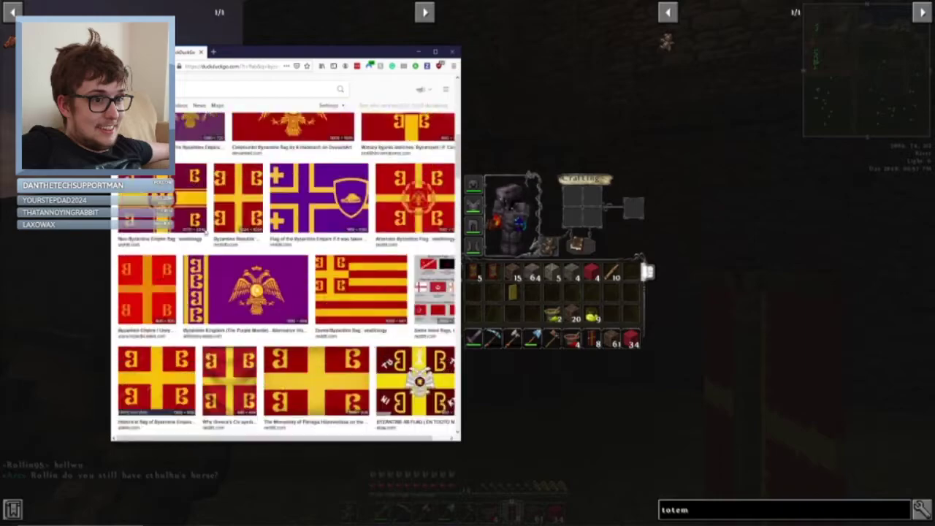
click(452, 52)
key(Escape)
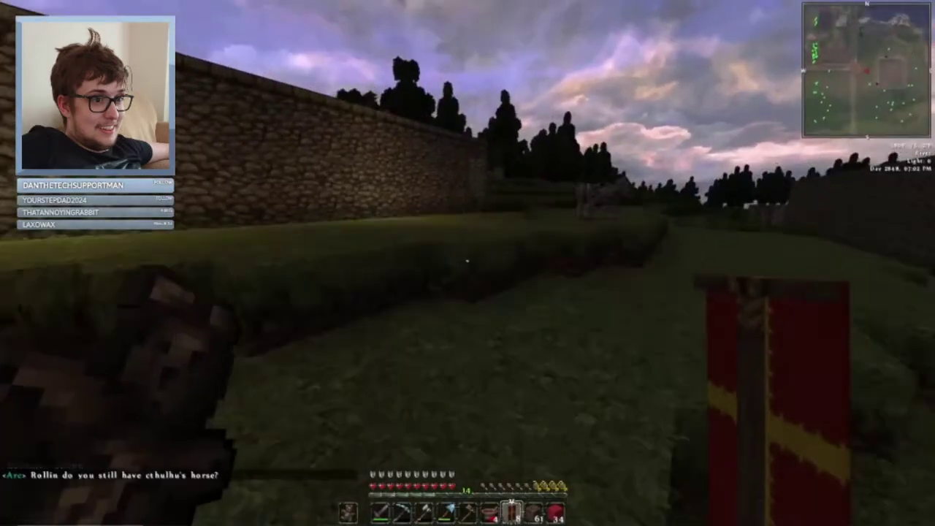
key(t)
key(Escape)
key(t)
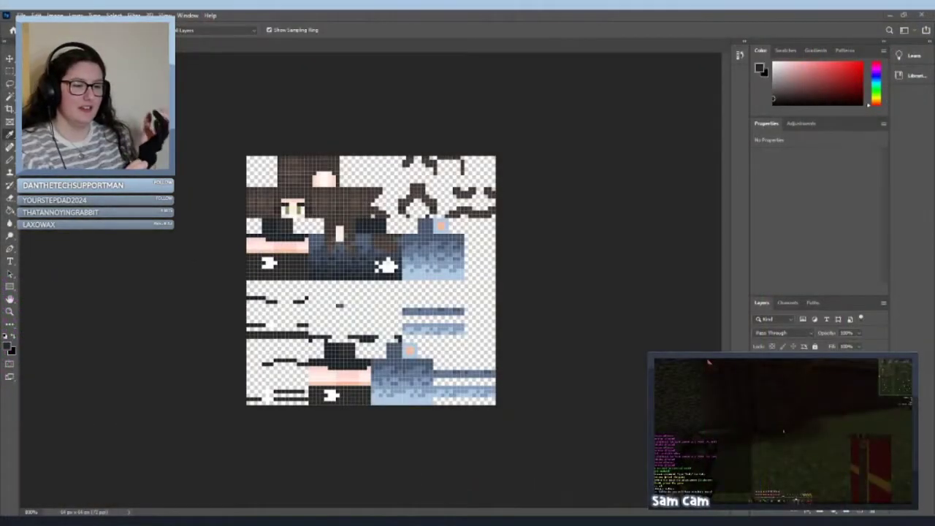
key(Escape)
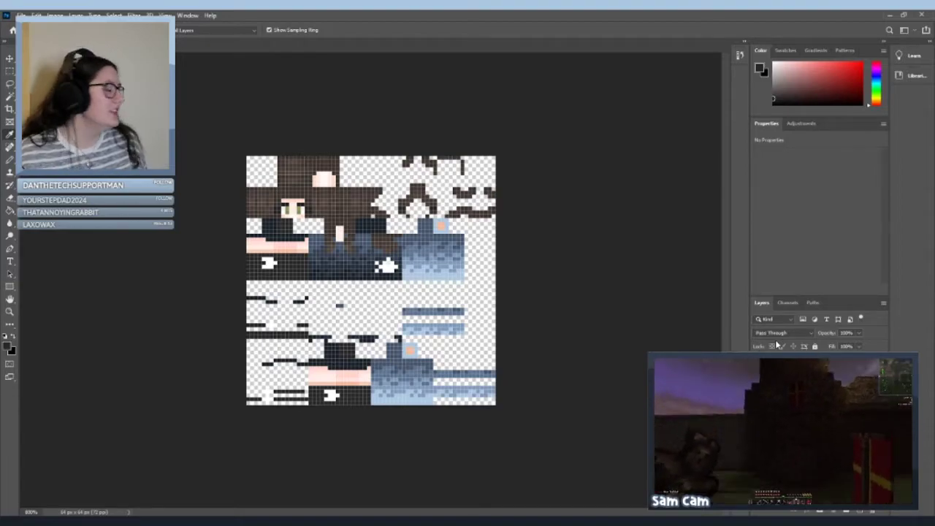
Step: Widen the panel column slightly and bring up Save As for the skin file
drag(891, 168, 887, 168)
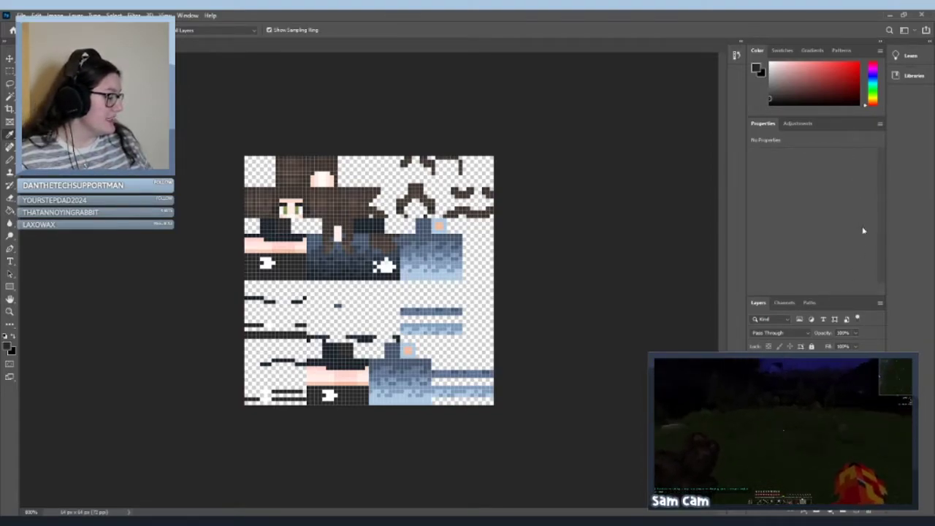
key(ctrl+shift+s)
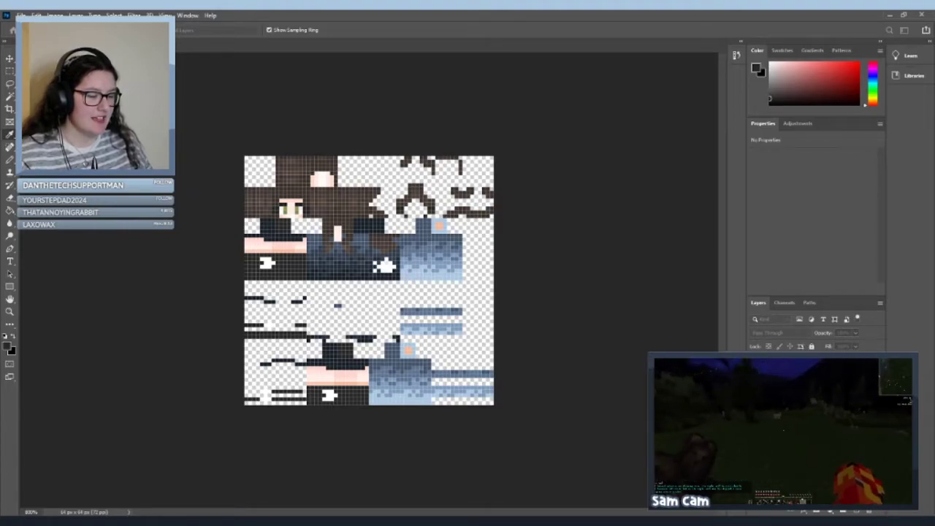
click(211, 95)
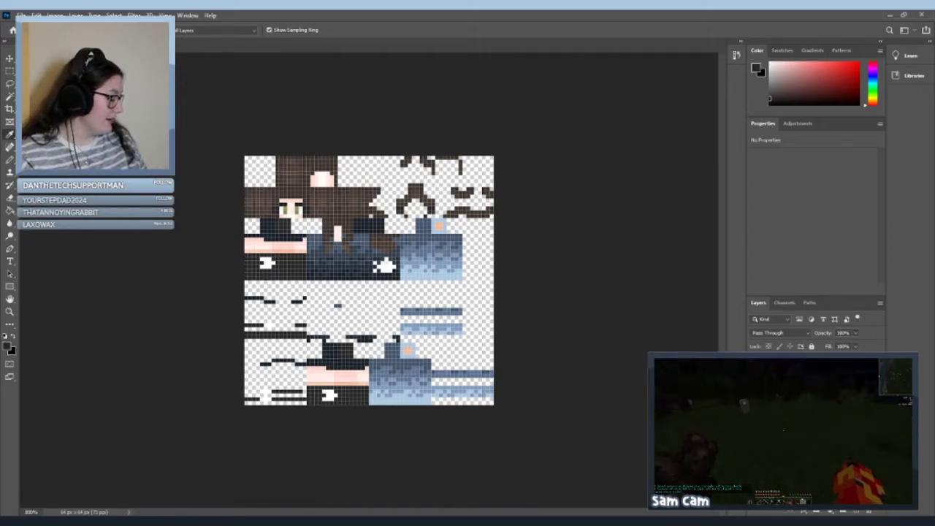
Step: Remove the Properties panel from view and resize the Color panel to give the layer list more room
drag(816, 294, 877, 193)
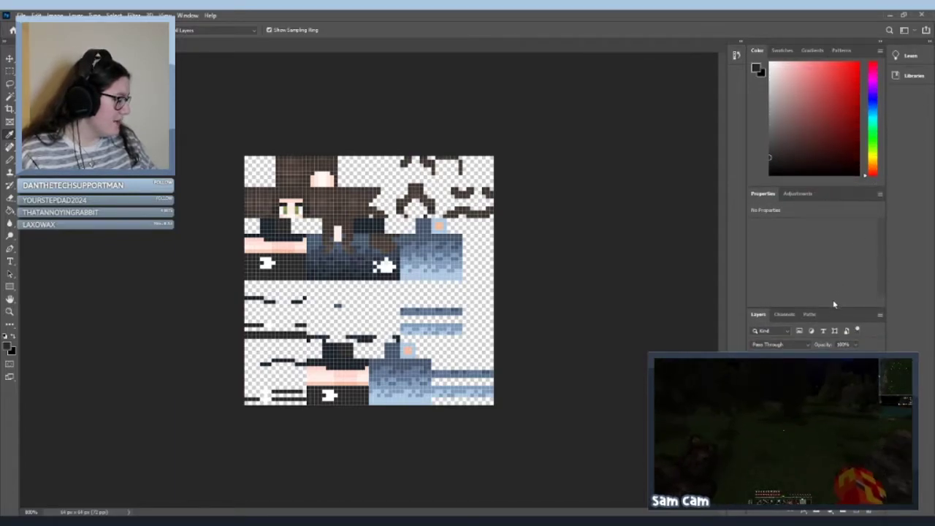
double_click(881, 195)
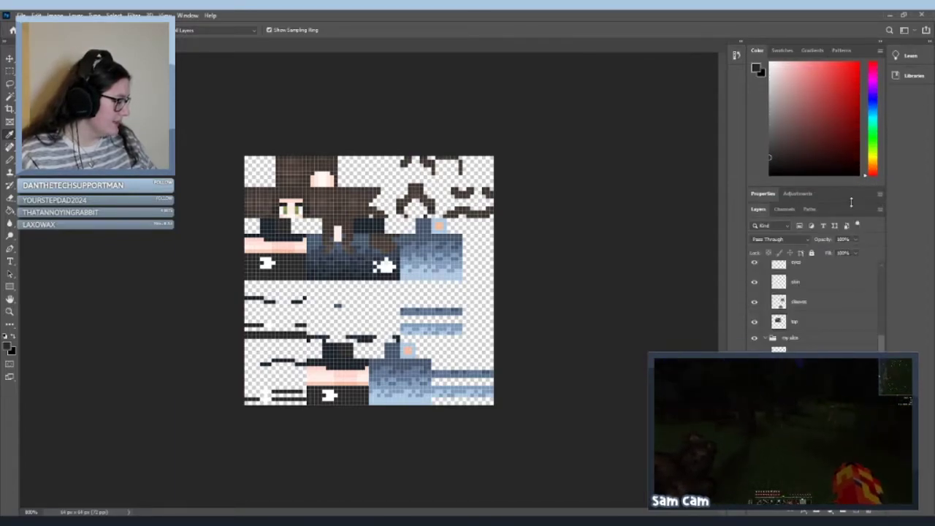
drag(842, 187, 836, 124)
click(836, 135)
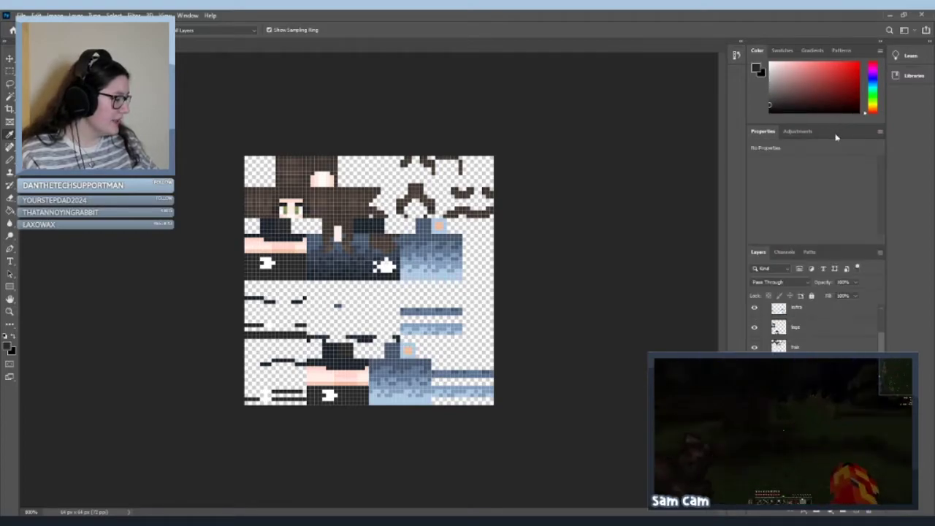
click(894, 142)
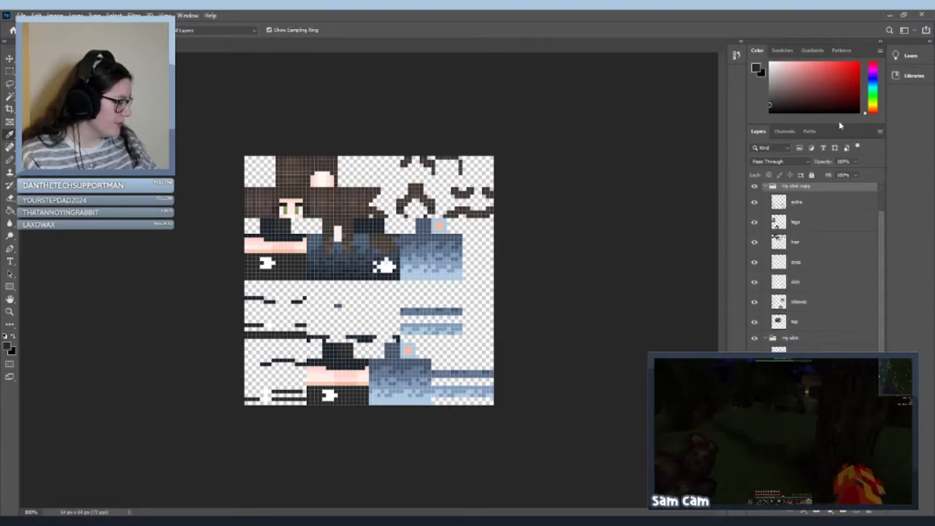
drag(838, 125, 838, 147)
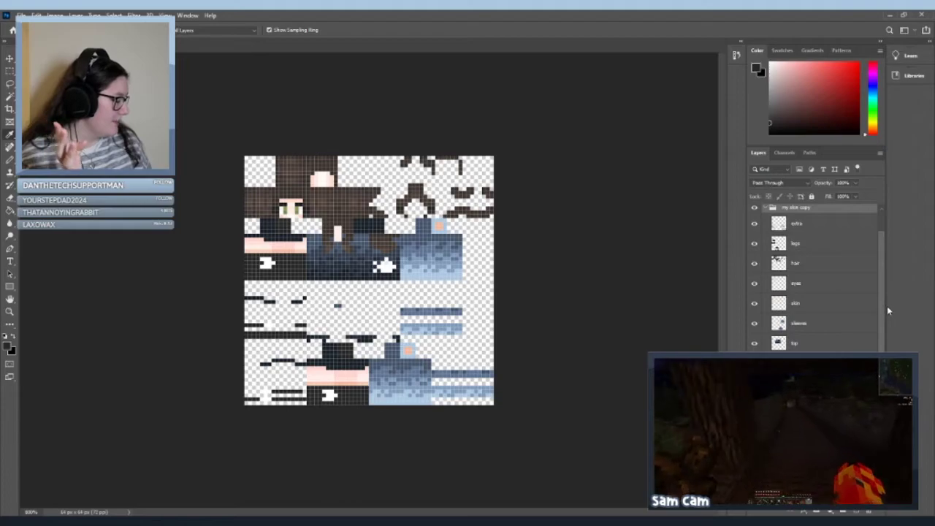
scroll(851, 325, up, 1)
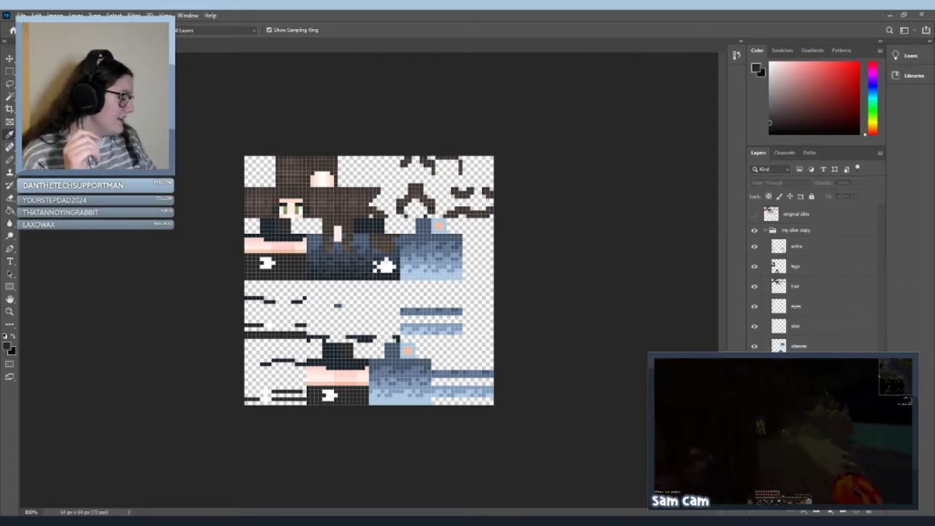
Step: Show the Template layer and hide all layers from top up to extra in the "my skin copy" group
click(462, 404)
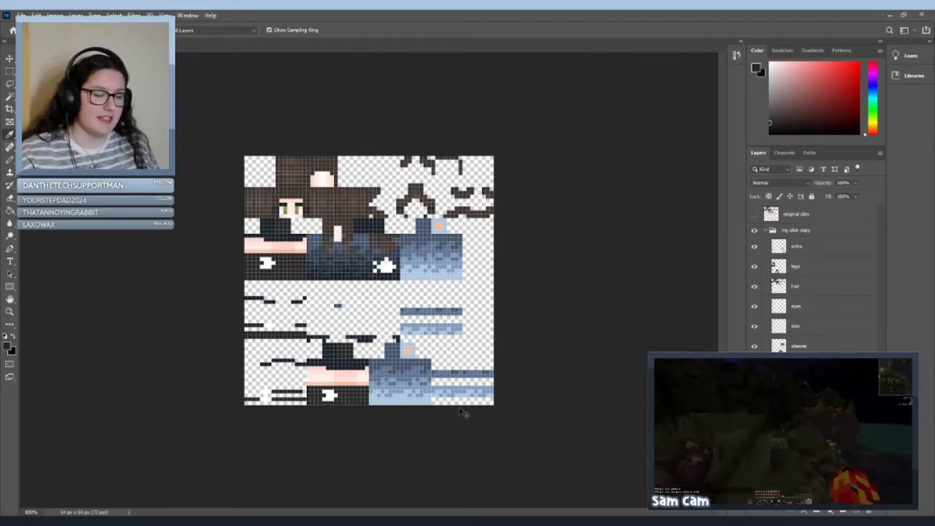
key(ctrl+plus)
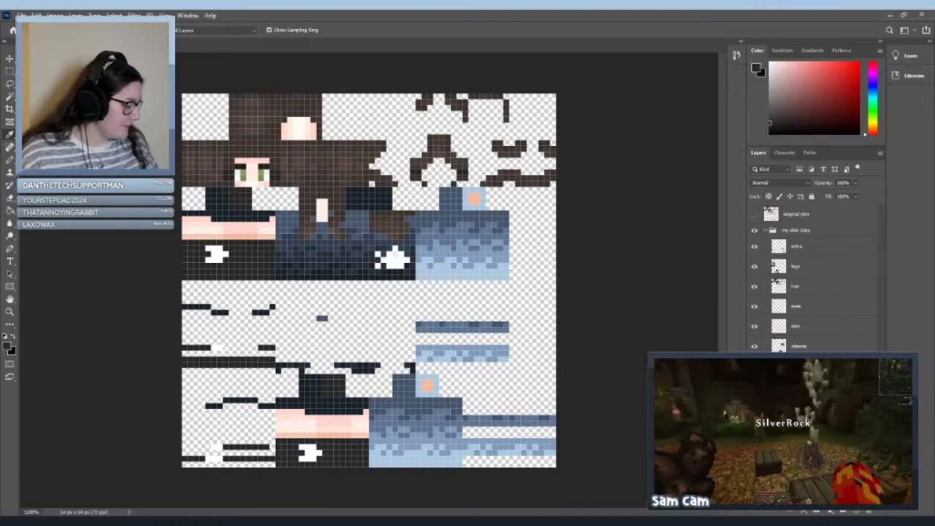
click(755, 385)
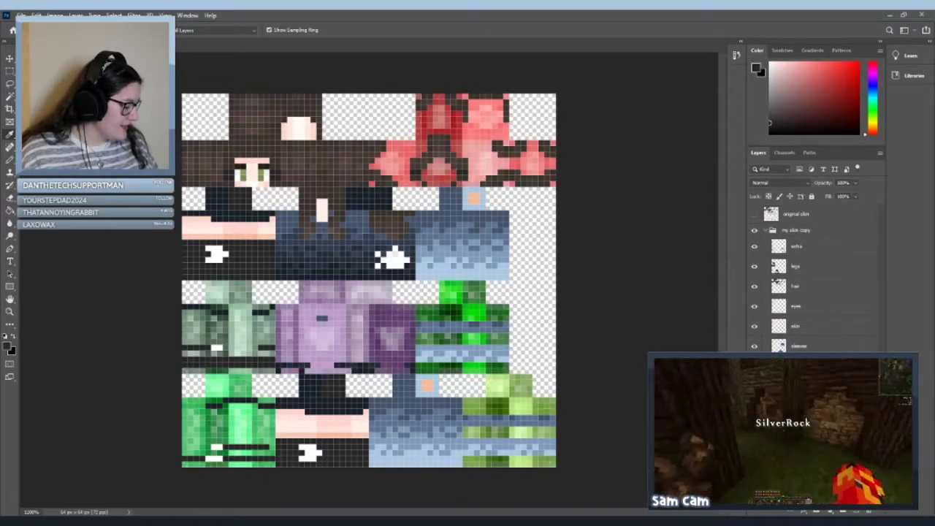
click(755, 365)
click(755, 345)
click(755, 326)
click(755, 306)
drag(757, 300, 754, 246)
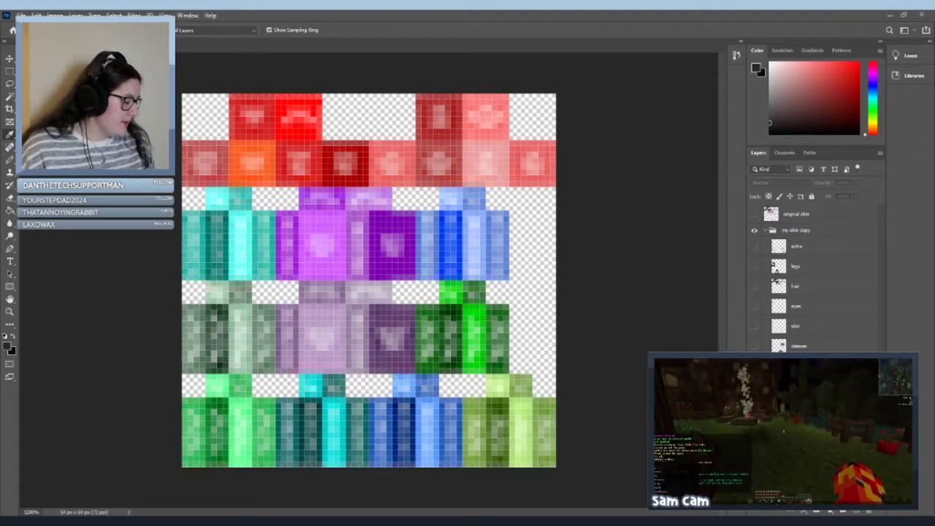
Step: Show all layers of the "my skin copy" group again and hide the Template layer
click(754, 366)
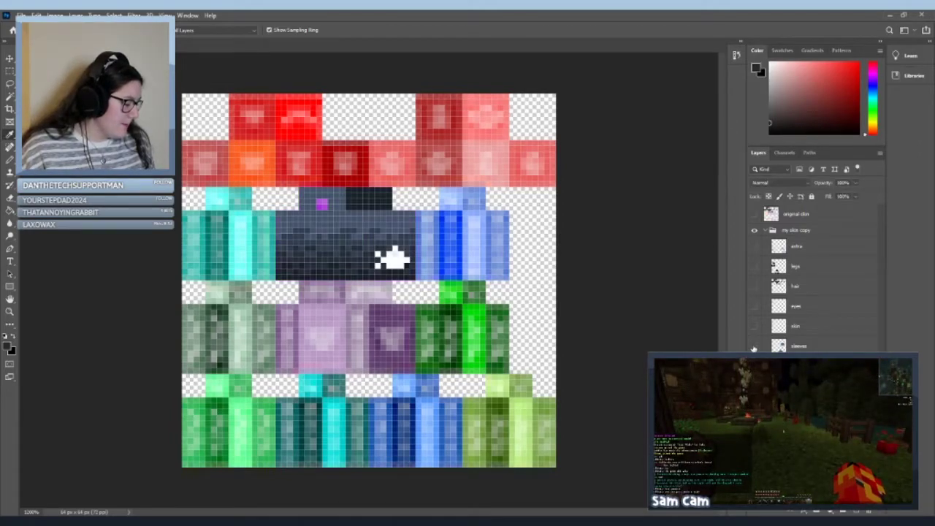
click(754, 346)
click(754, 326)
click(754, 306)
drag(756, 305, 754, 246)
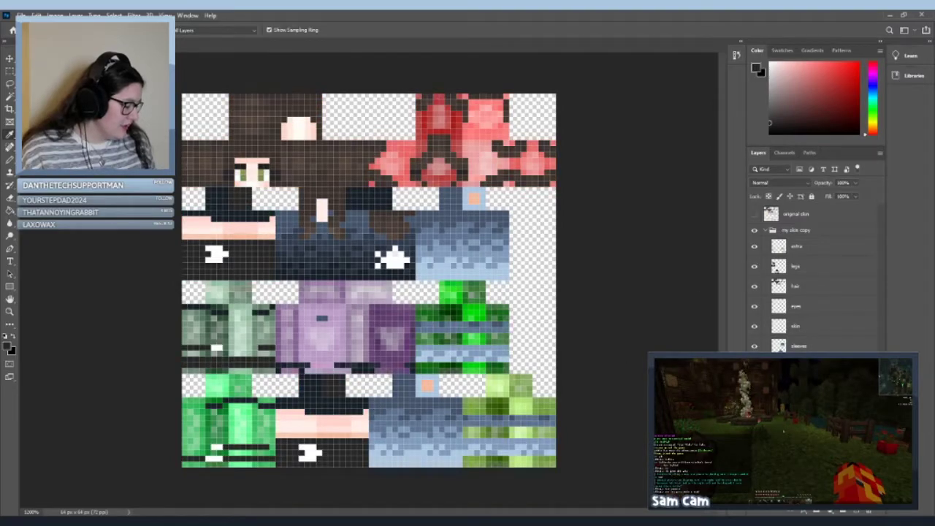
click(755, 385)
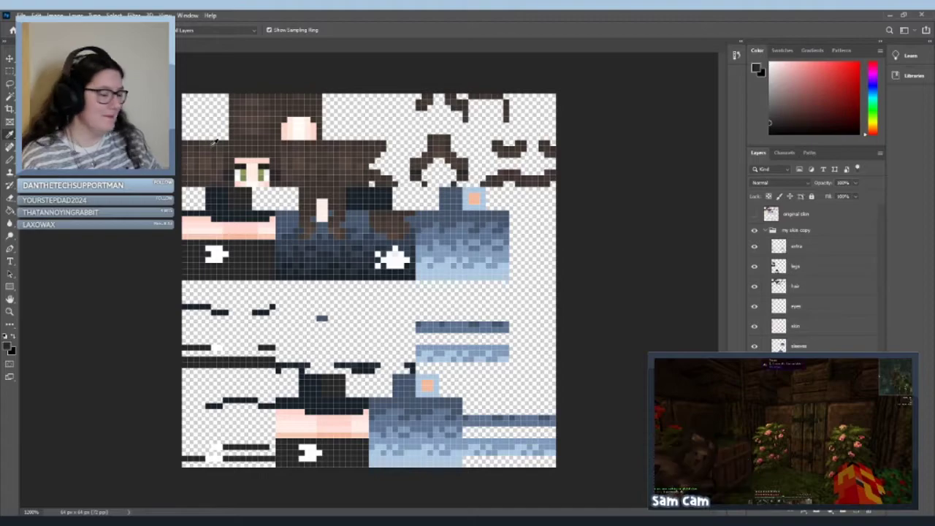
Step: Collapse the "my skin copy" group, create a group named "Kingdom RP" above it, and add an empty layer inside
click(765, 231)
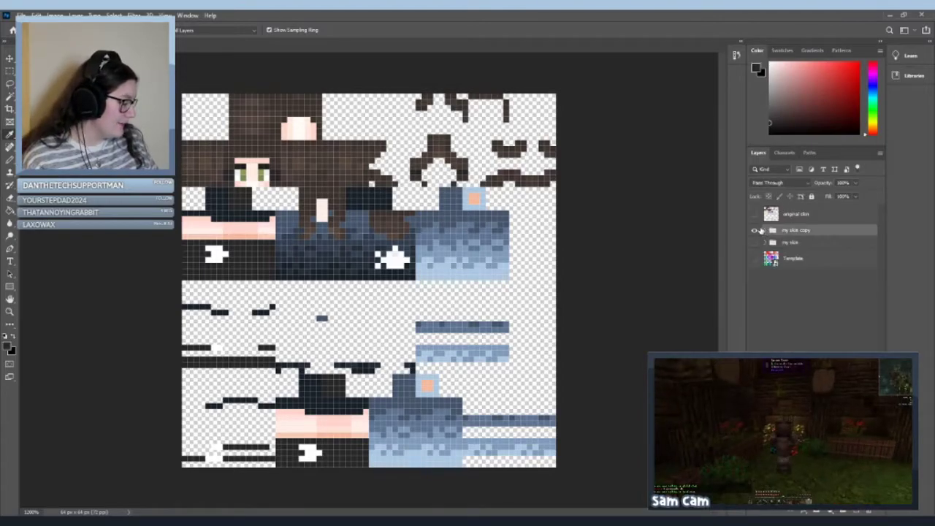
click(856, 512)
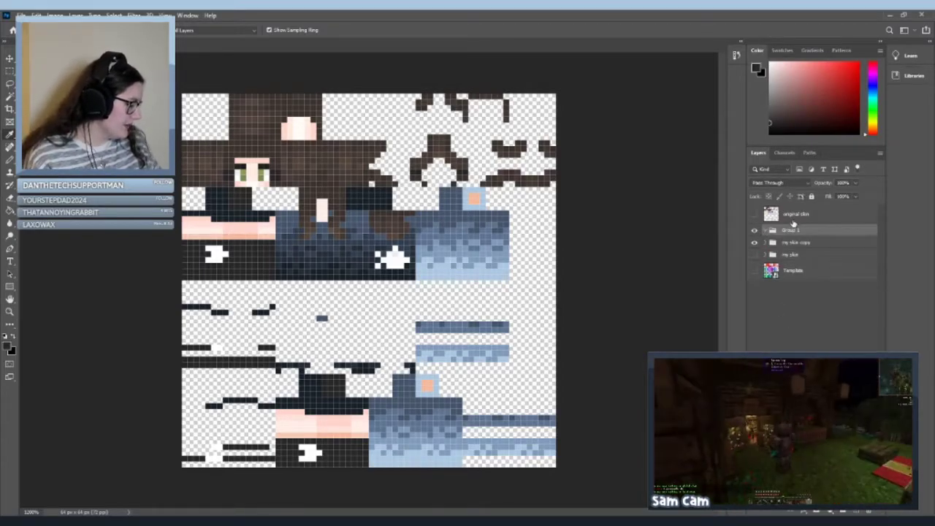
text(X)
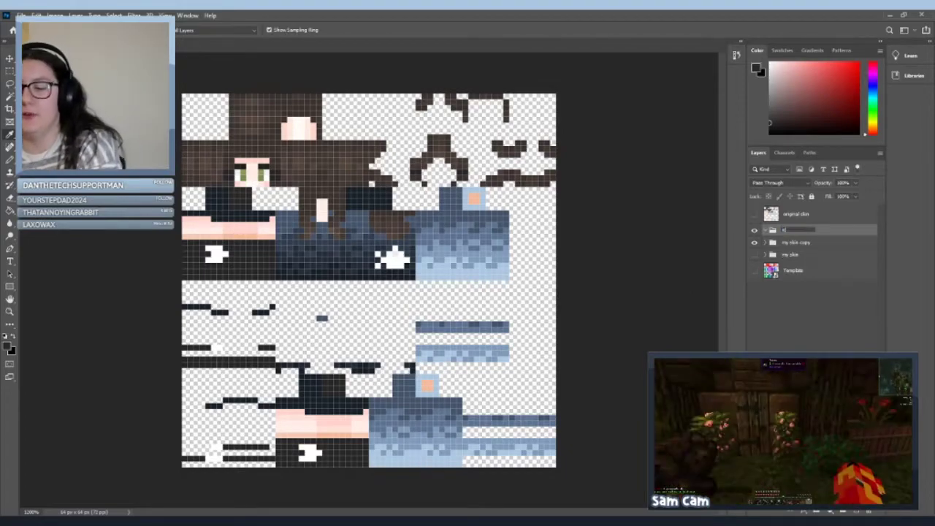
text(ngdom H)
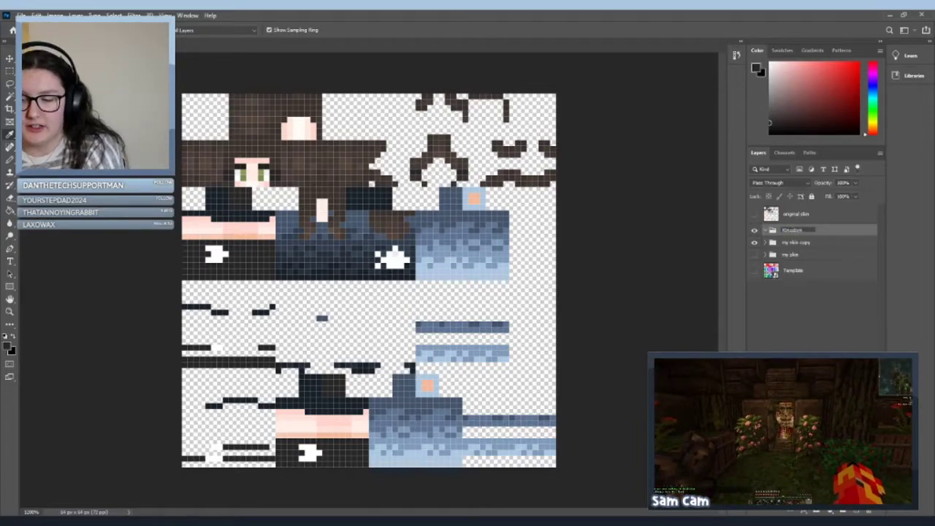
text(P)
key(Return)
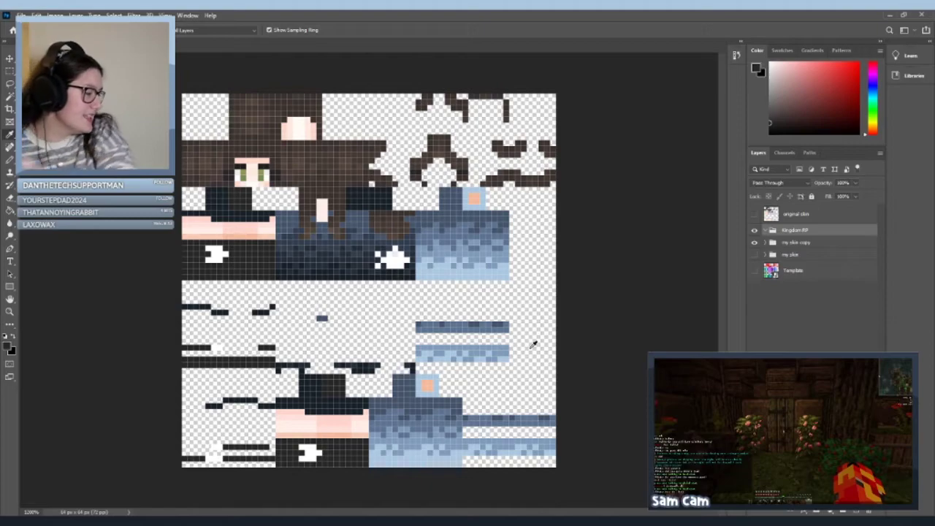
click(857, 511)
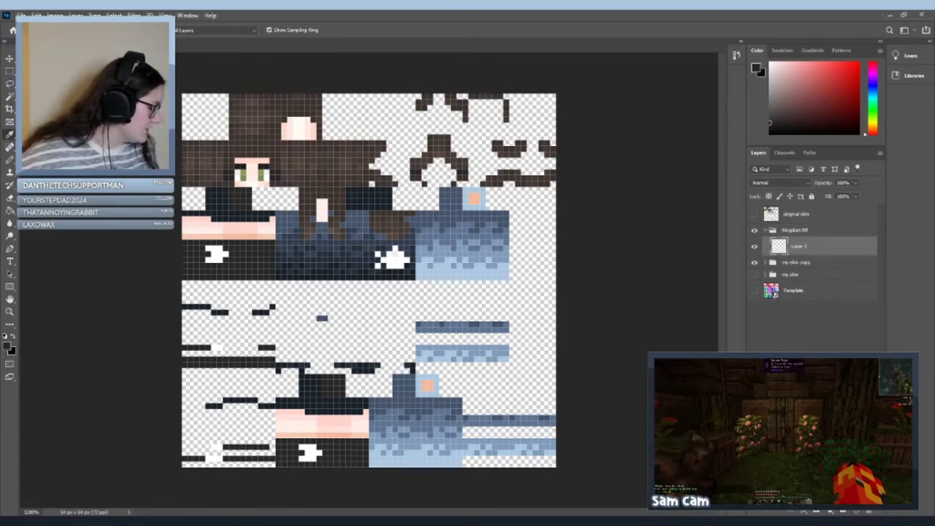
Step: Rename the empty layer in the Kingdom RP group as "skin"
double_click(800, 247)
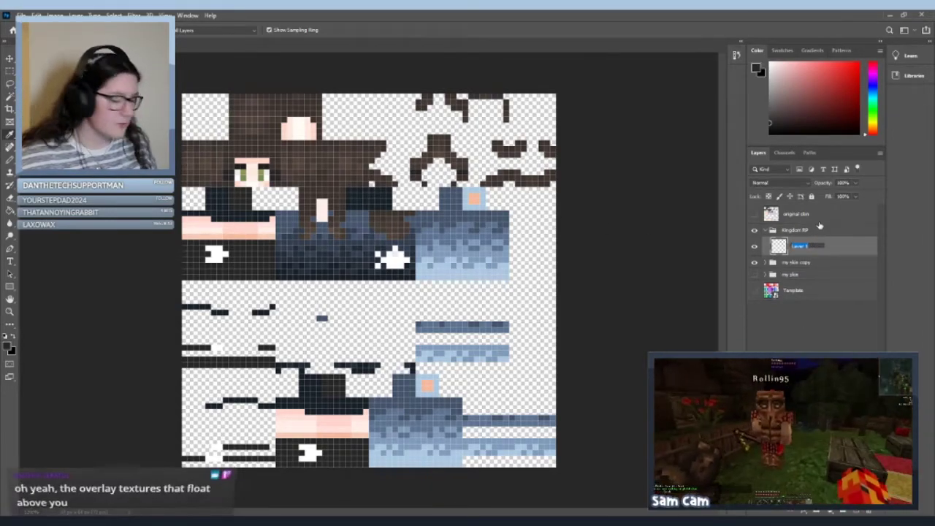
text(Skin)
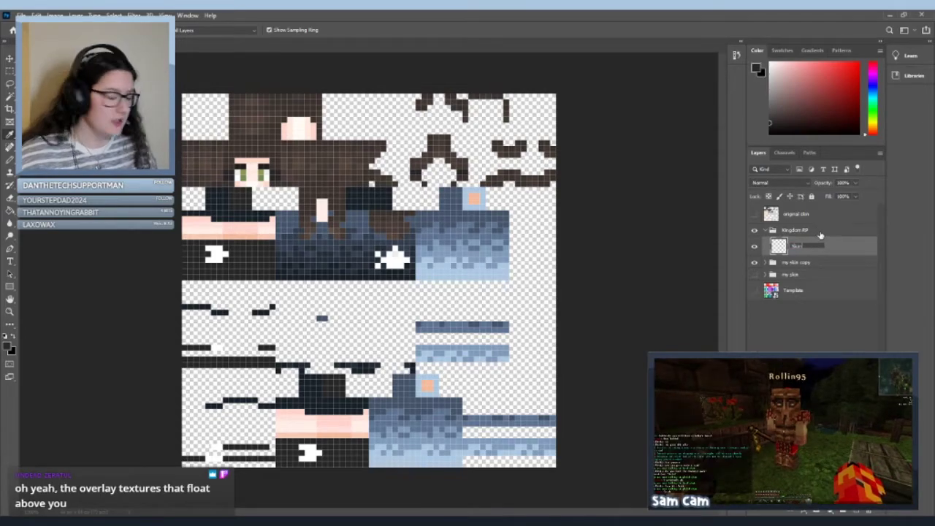
key(Return)
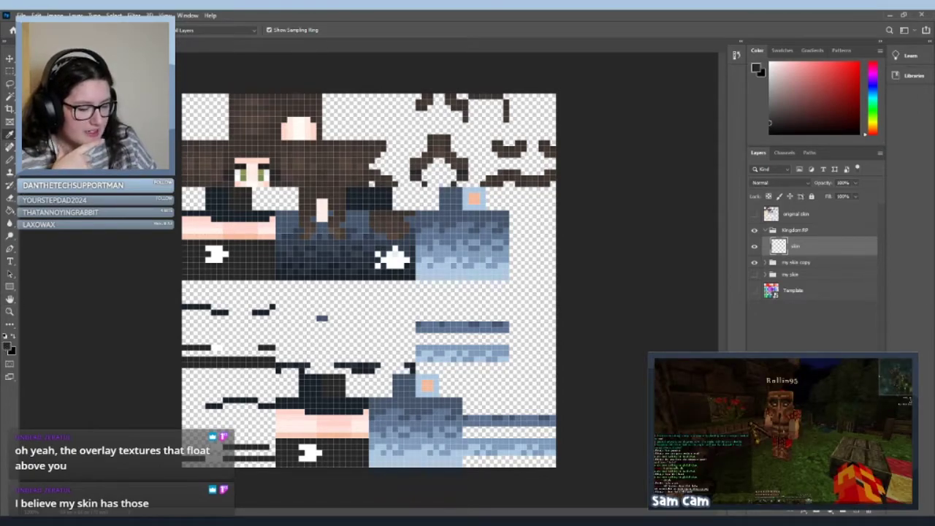
Step: Sample the face's skin tone, dull it to a greyer pink, and pencil over the face, head underside, neckline and hand end
click(269, 163)
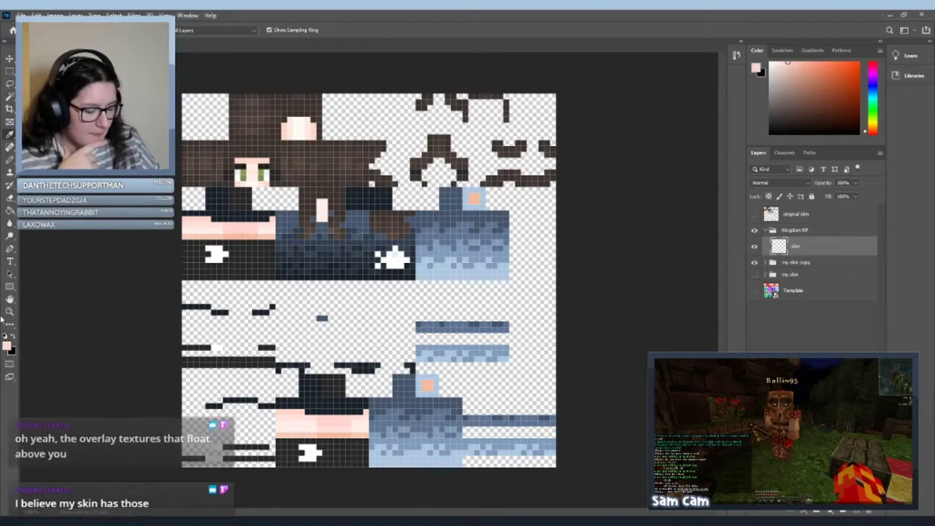
click(8, 348)
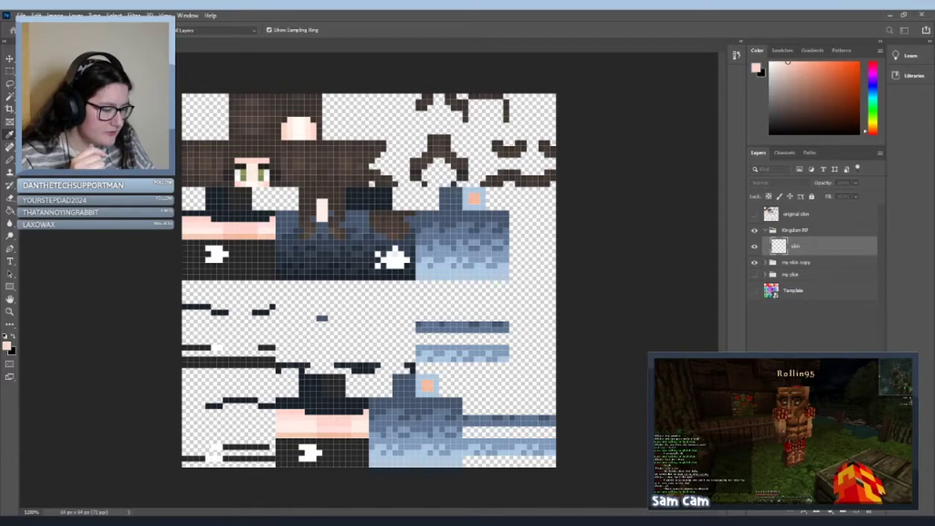
click(243, 72)
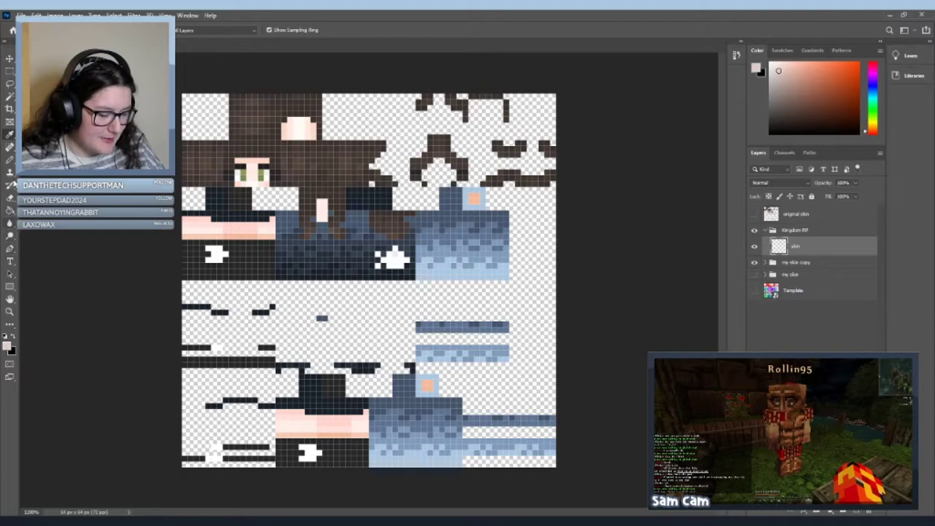
click(10, 157)
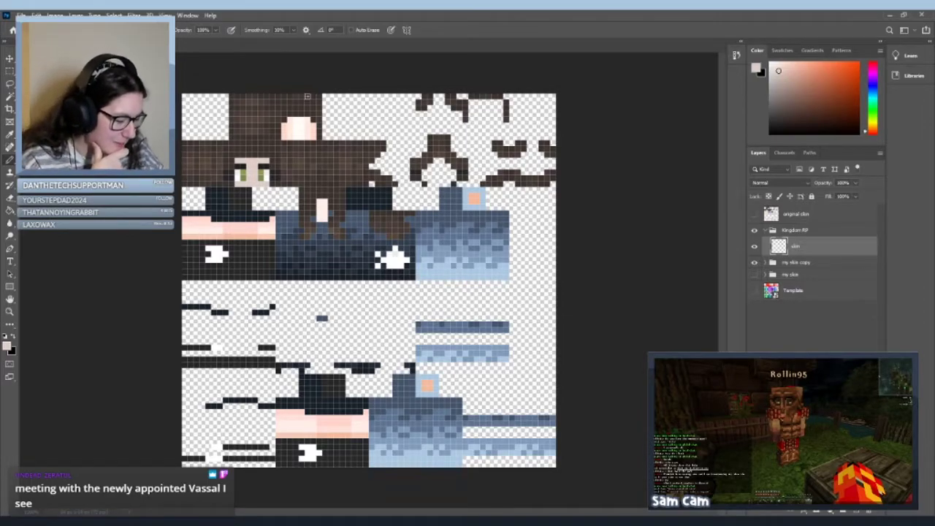
mouse_move(290, 138)
mouse_down()
mouse_move(290, 123)
mouse_move(296, 128)
mouse_up()
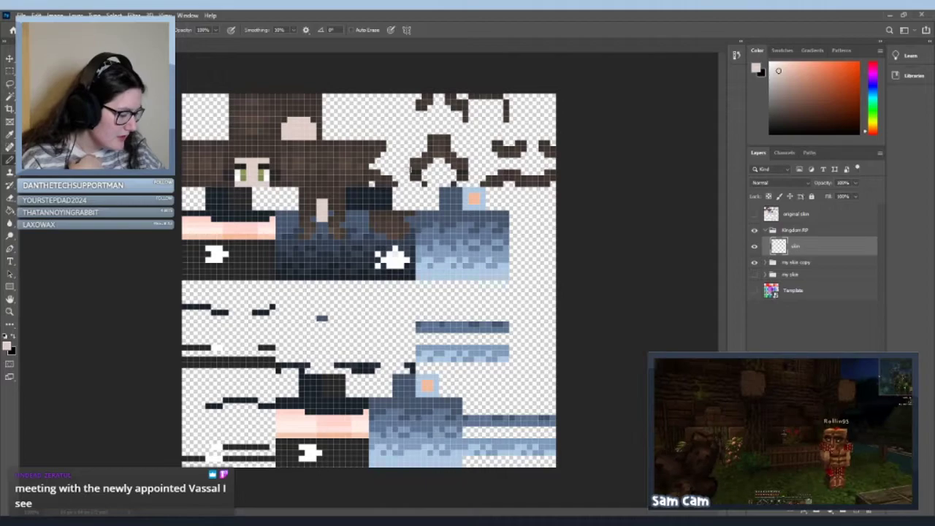
drag(471, 195, 476, 201)
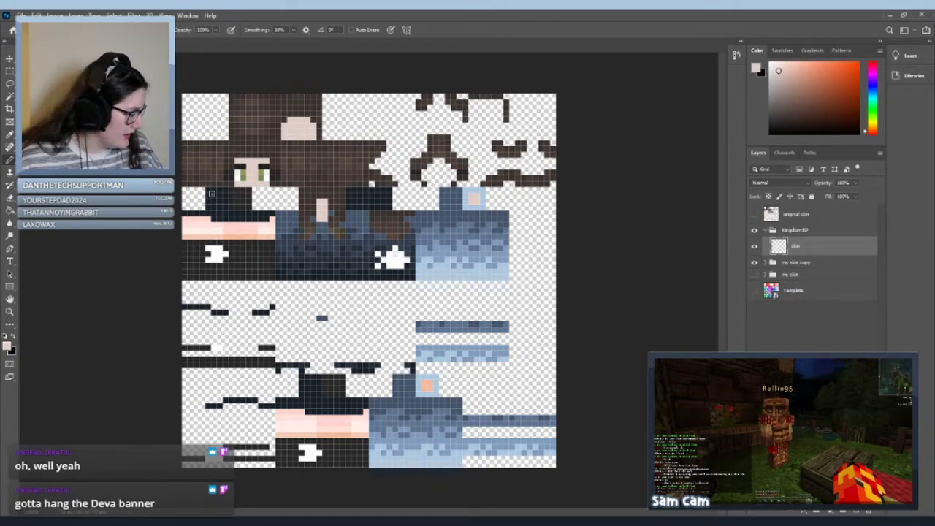
Step: Add a layer named "hair" above the skin layer in the Kingdom RP group
click(856, 511)
double_click(800, 246)
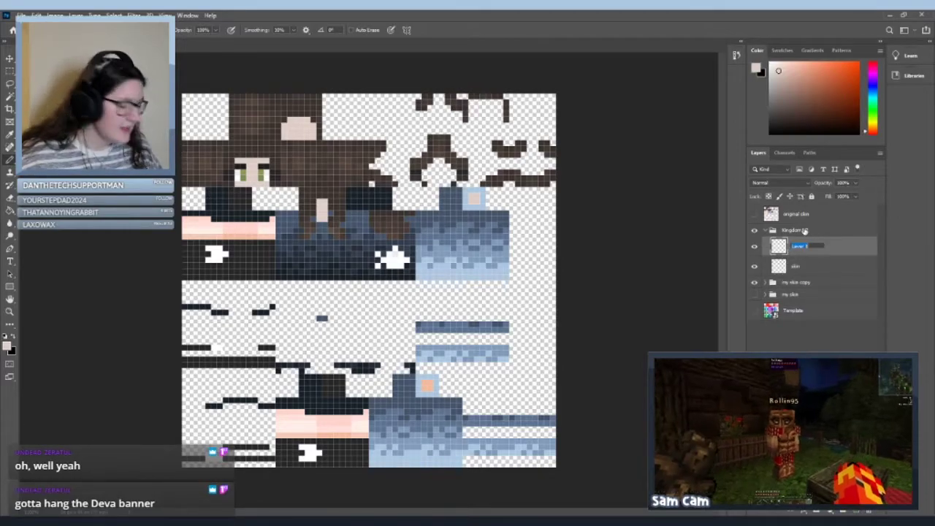
text(hair)
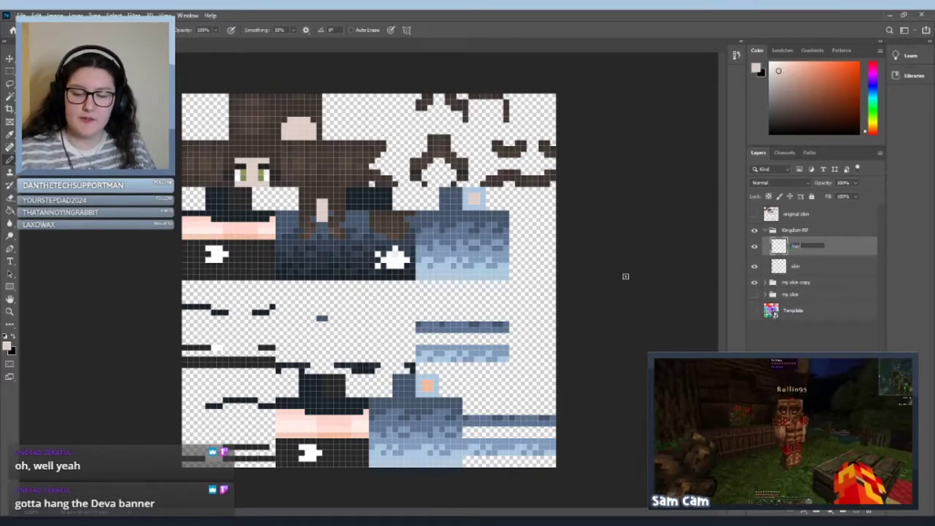
key(Return)
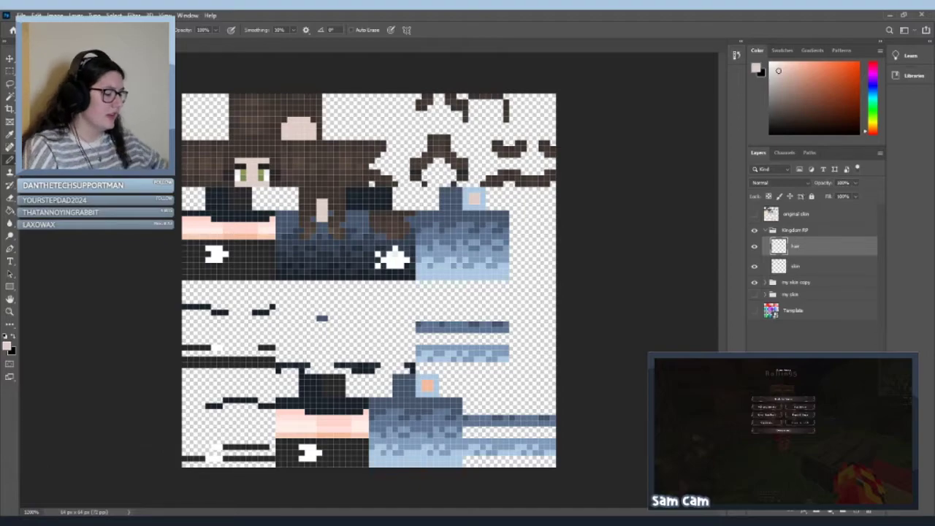
Step: Add a layer named "eyes" above the hair layer in the Kingdom RP group
key(ctrl+shift+alt+n)
double_click(800, 246)
text(eyes)
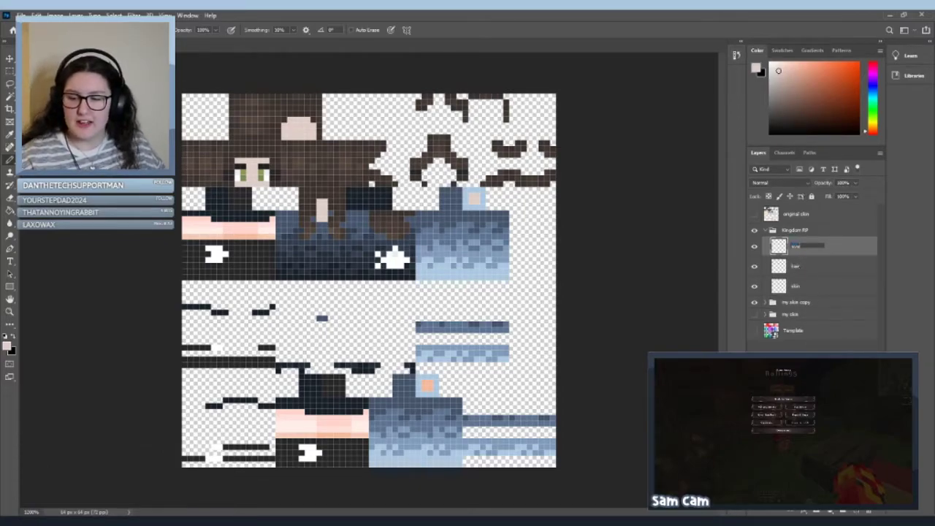
click(11, 135)
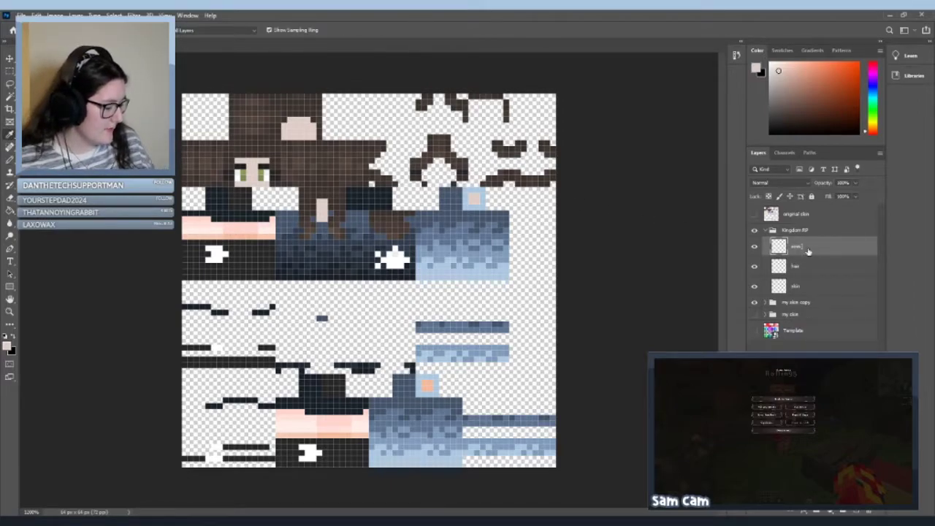
key(h)
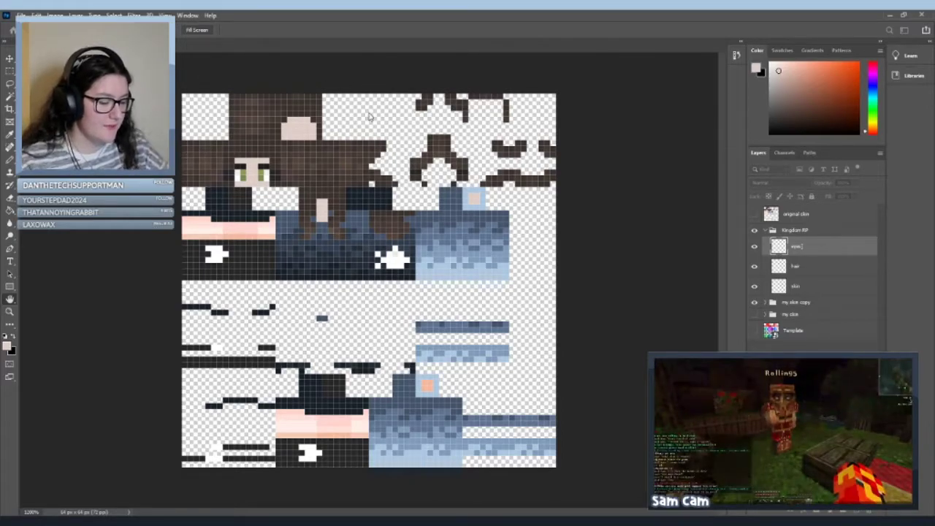
key(i)
double_click(802, 248)
click(804, 247)
key(Return)
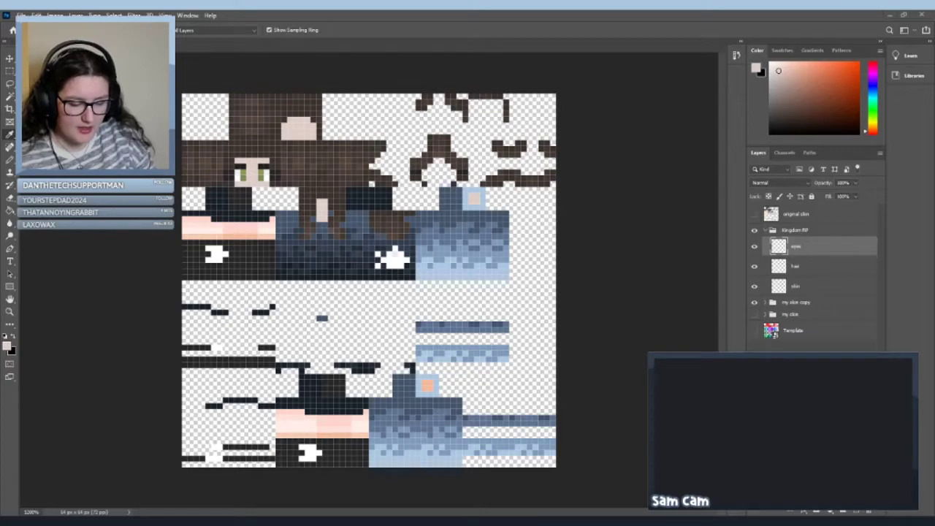
Step: Sample the near-black lash colour from the face's eyes for drawing on the new eyes layer
click(265, 167)
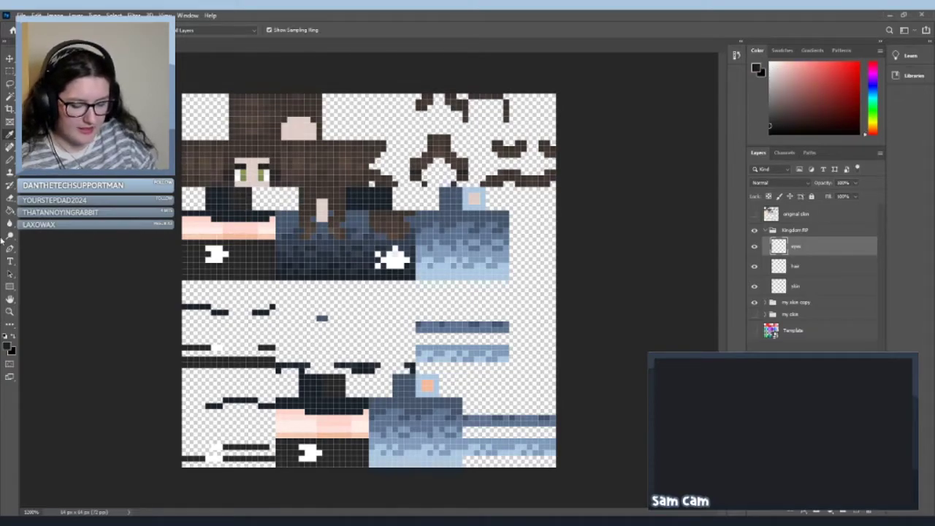
key(b)
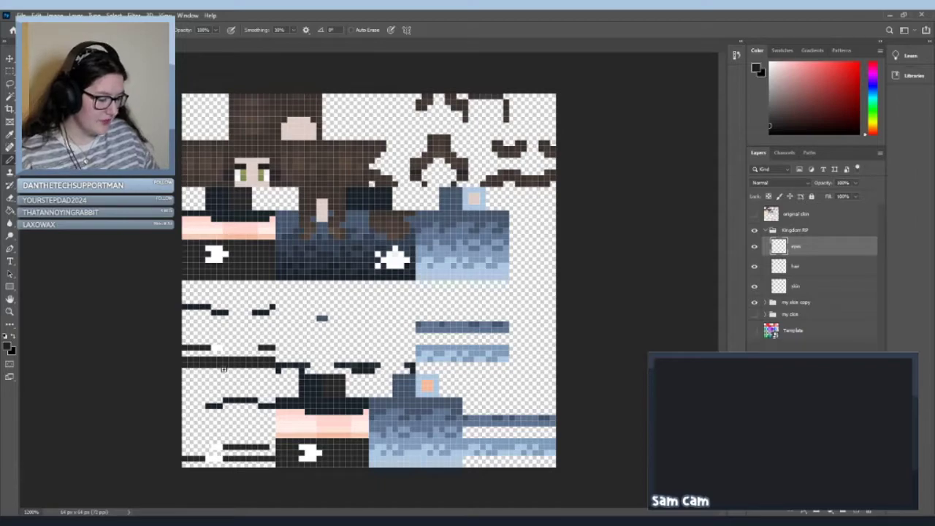
key(m)
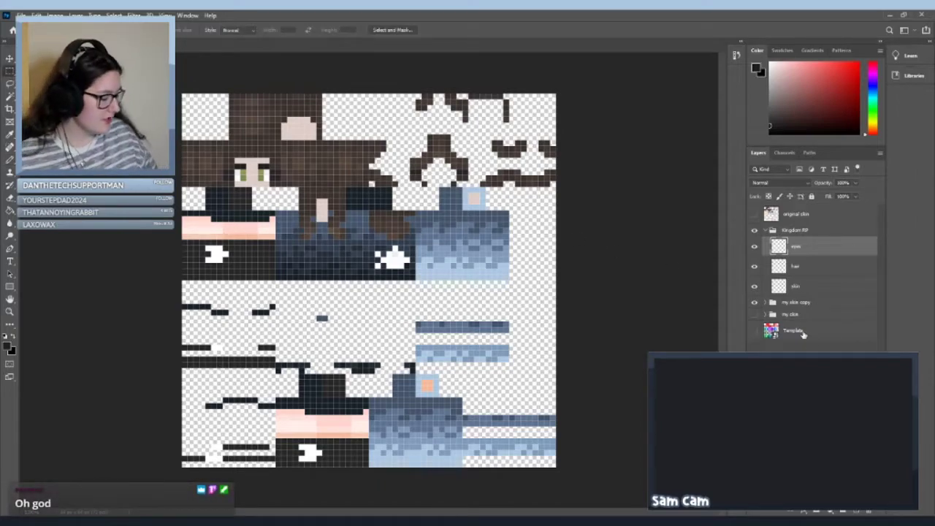
Step: Duplicate the eyes layer from the "my skin copy" group into the Kingdom RP group and collapse the source group
click(765, 302)
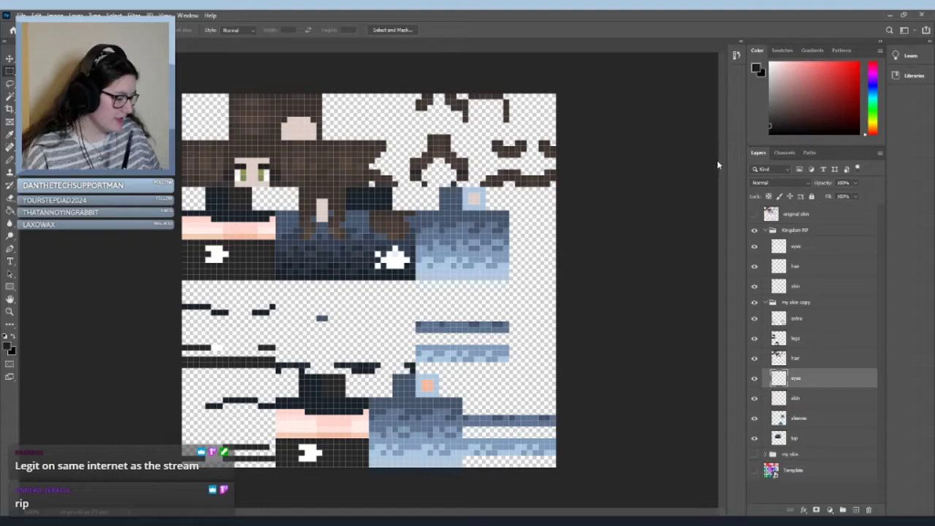
key(ctrl+shift+s)
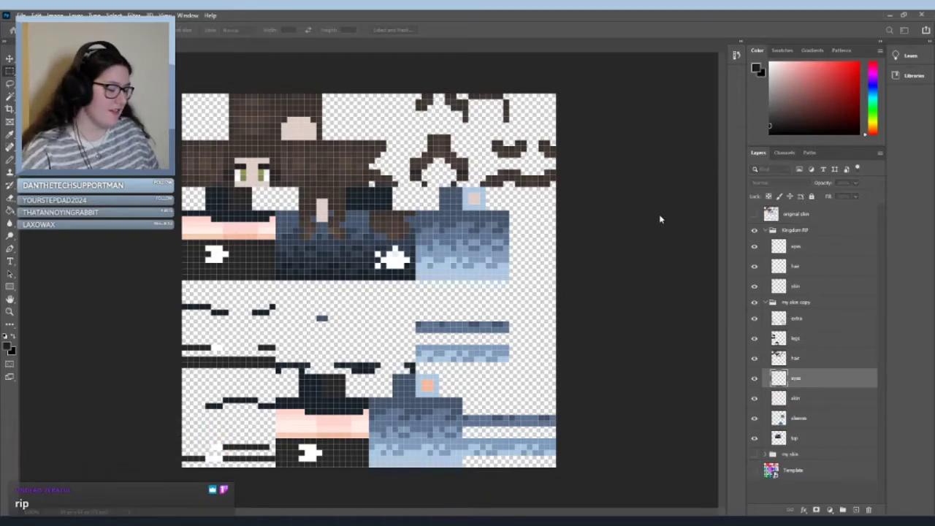
drag(838, 378, 817, 262)
click(772, 250)
click(765, 244)
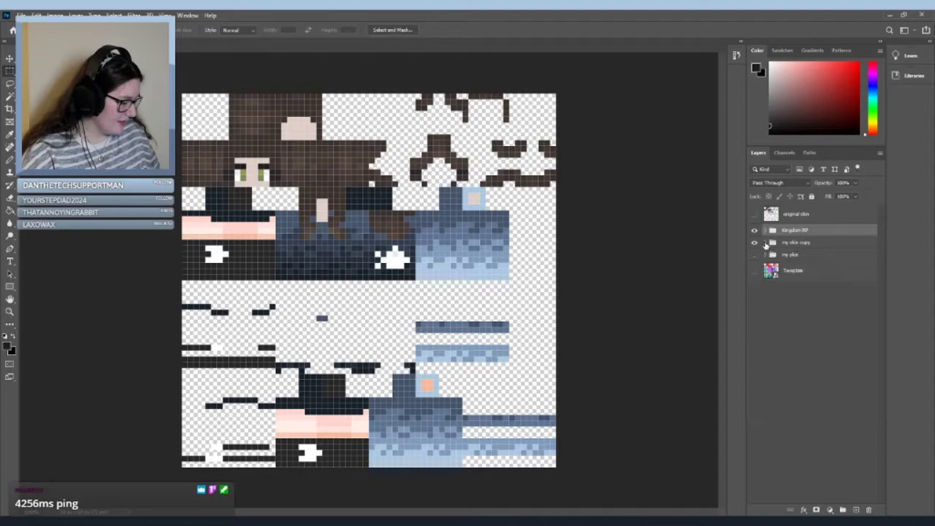
click(765, 230)
Step: Delete the empty eyes layer from the Kingdom RP group and hide the "my skin copy" group
click(820, 265)
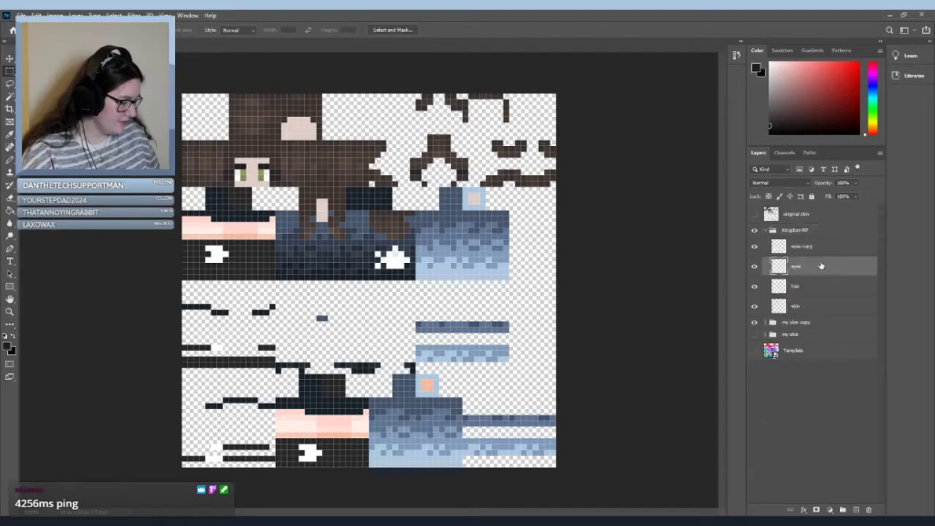
key(Delete)
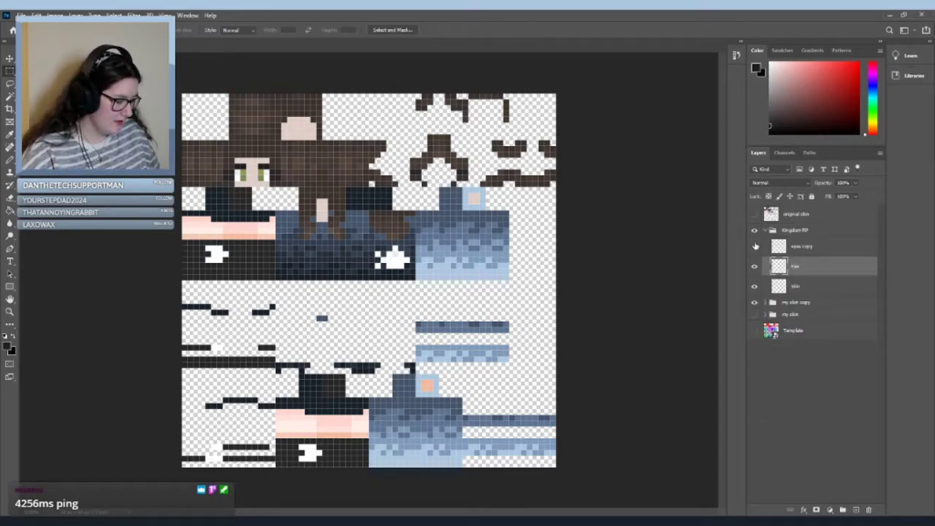
click(755, 302)
click(754, 247)
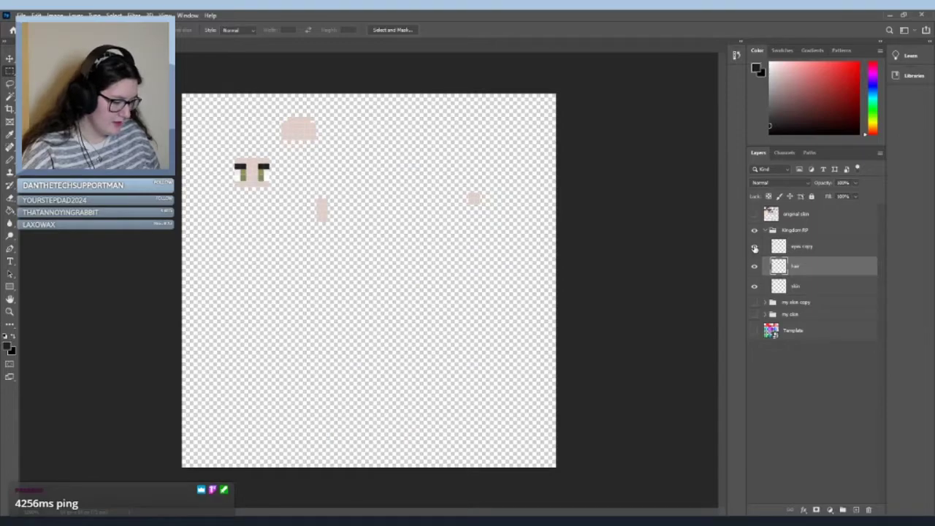
Step: Rename the "eyes copy" layer as "eyes", and briefly show the "my skin copy" group for comparison before hiding it again
click(823, 248)
double_click(810, 249)
text(eyes)
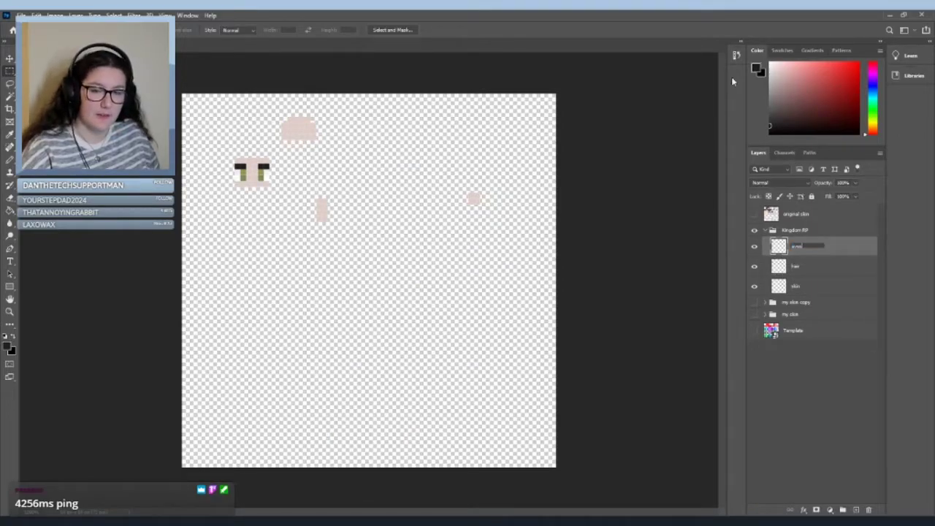
key(Return)
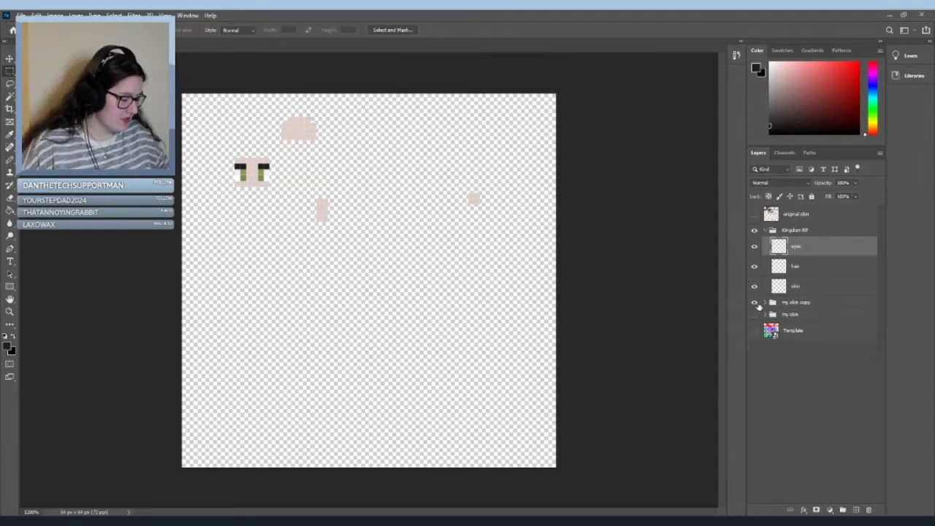
click(754, 302)
click(754, 302)
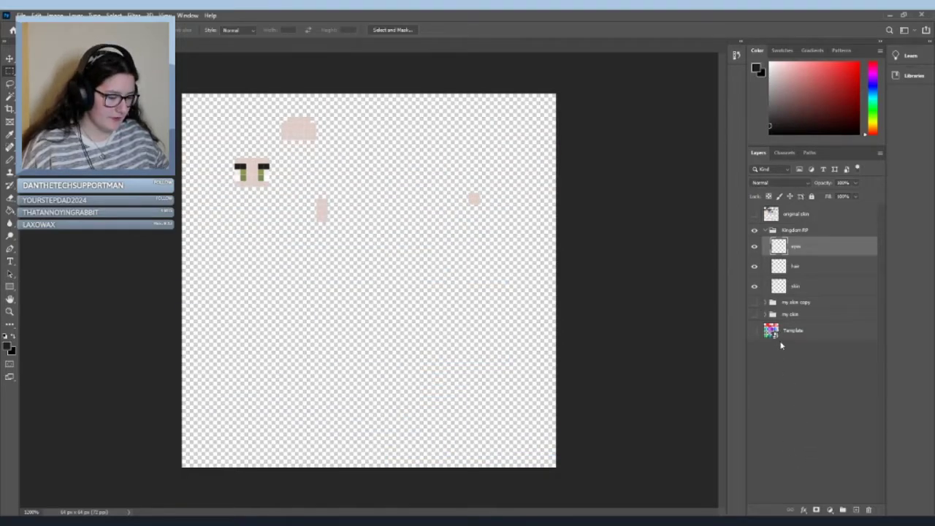
Step: Add a layer above the eyes and pencil both irises bright green, using a slightly bluer green for the upper pixels
click(856, 509)
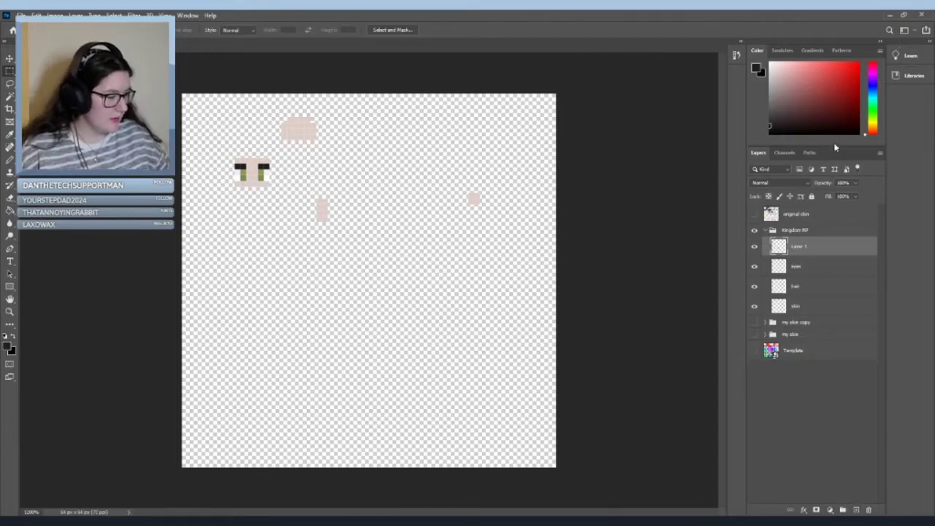
mouse_move(875, 114)
mouse_down()
mouse_move(843, 76)
mouse_move(859, 64)
mouse_move(835, 63)
mouse_up()
click(8, 159)
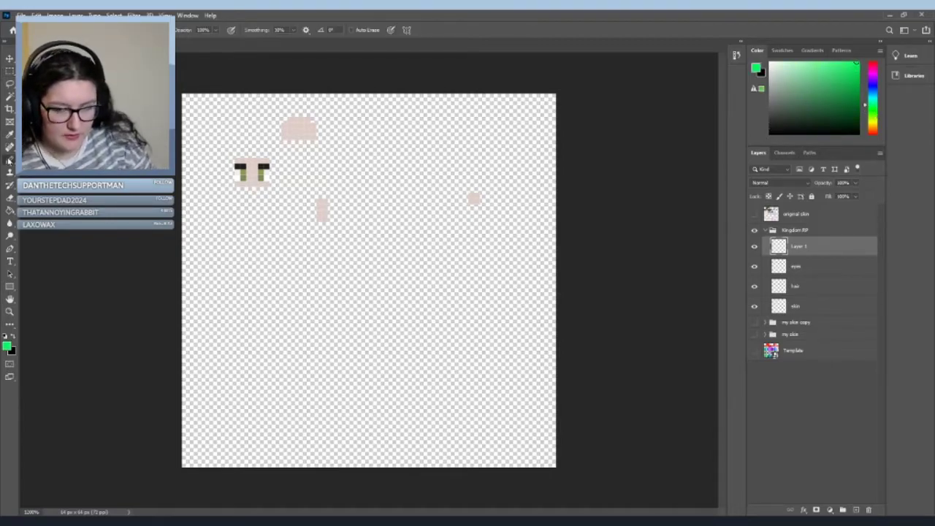
click(259, 177)
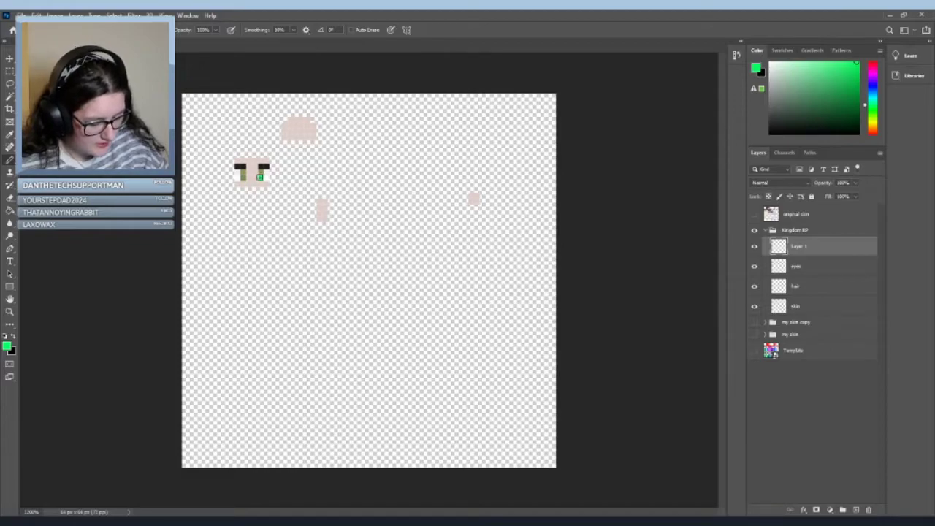
click(243, 176)
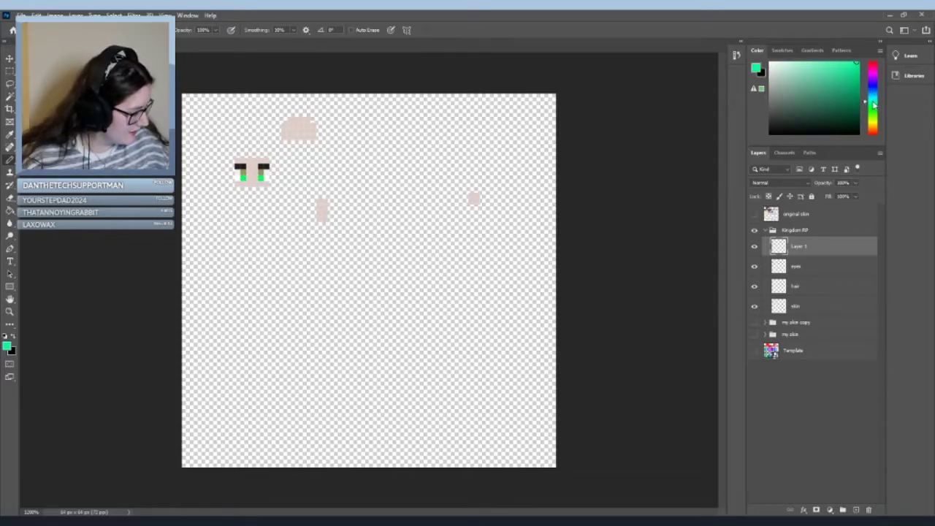
click(260, 172)
drag(244, 167, 243, 174)
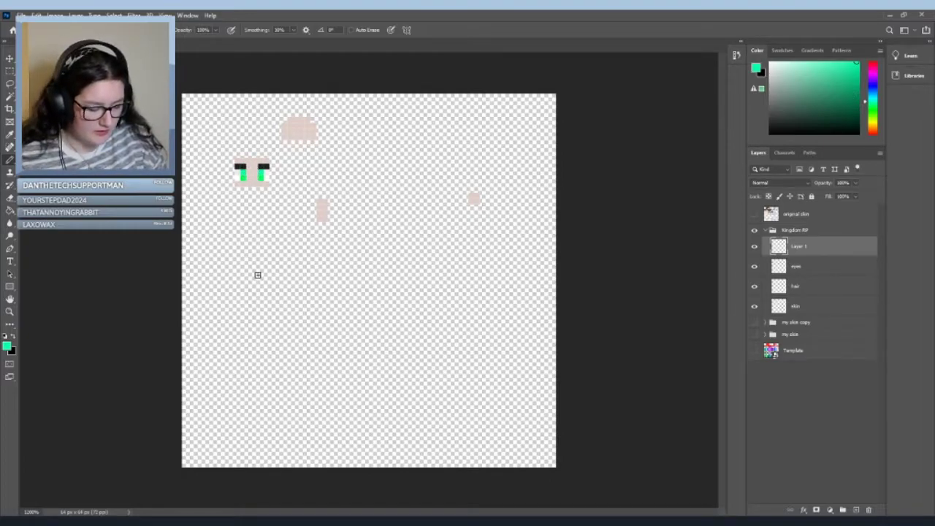
Step: Repaint both irises yellow-green with the Pencil tool, using a bluer green for the upper pixels
click(872, 114)
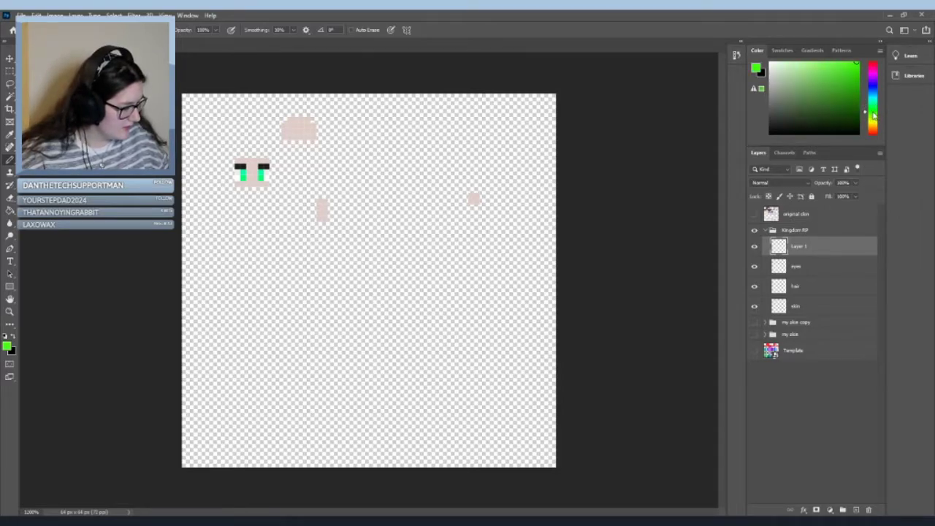
click(260, 175)
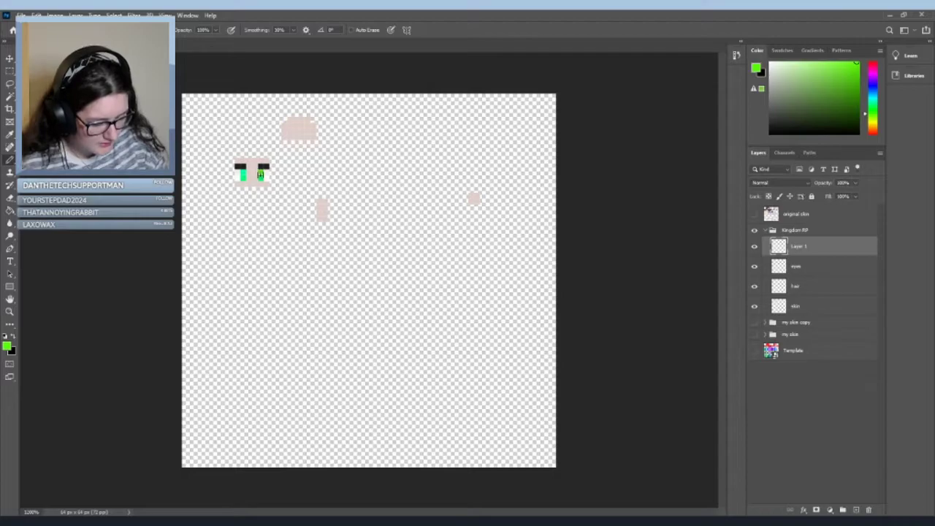
click(246, 174)
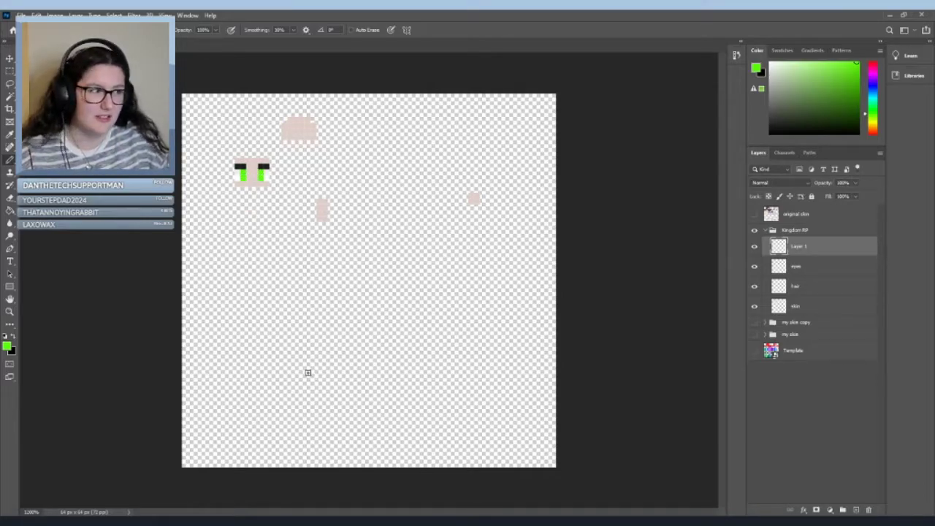
drag(874, 114, 870, 104)
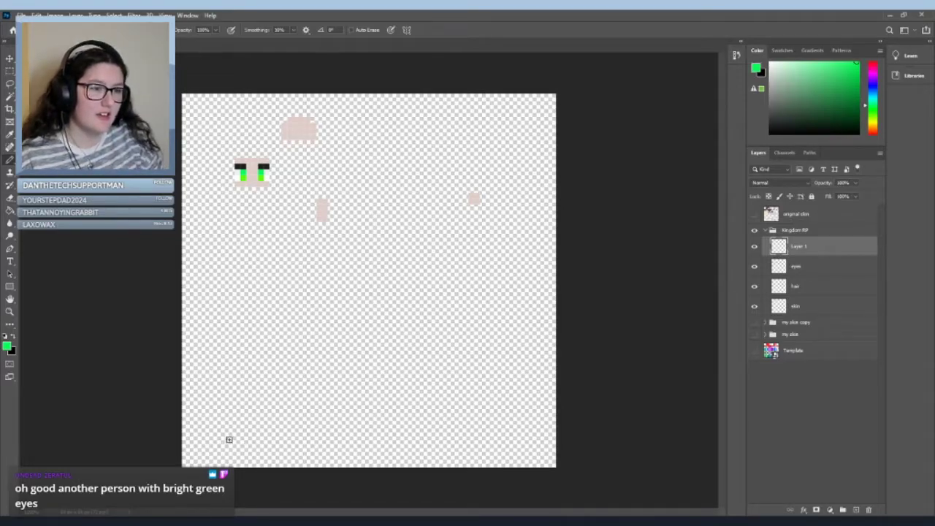
Step: Extend the bluish green over the outer upper white and outer lash pixel of each eye
click(266, 172)
click(267, 166)
click(238, 172)
click(237, 166)
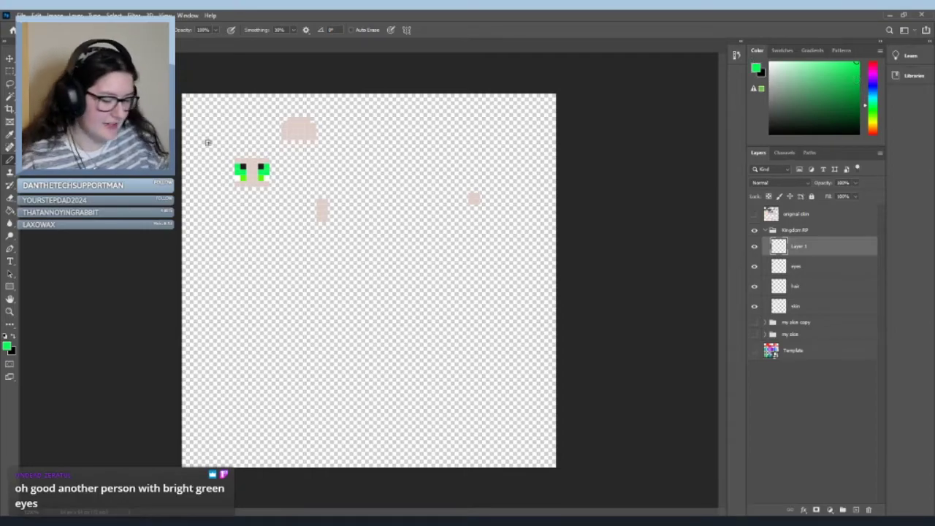
Step: Sample the yellow-green for the lower outer pixels of both eyes, and try a lower layer opacity before restoring it to 100%
key(i)
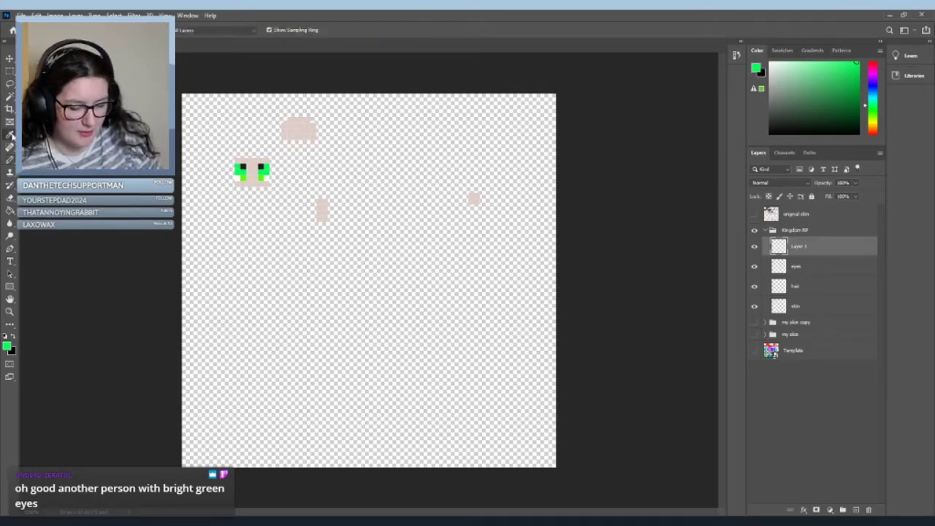
click(263, 174)
key(b)
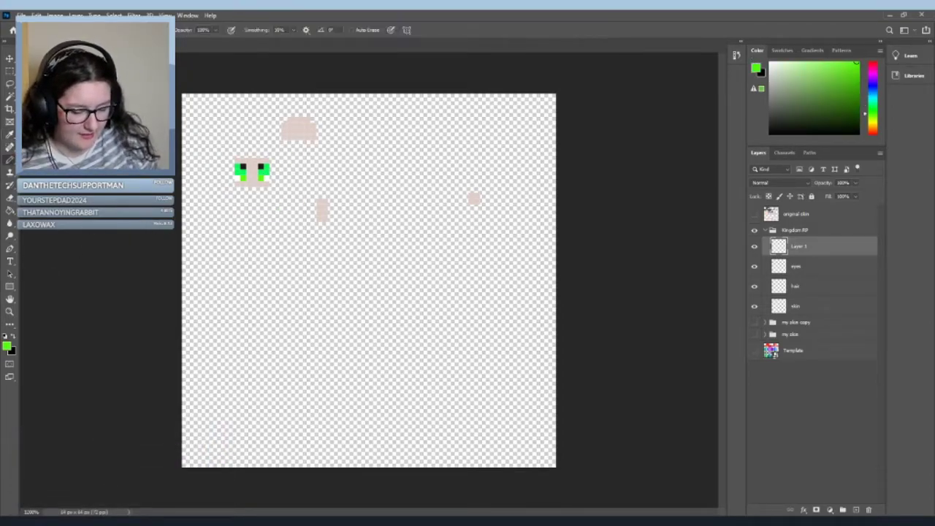
click(266, 184)
click(237, 178)
click(238, 184)
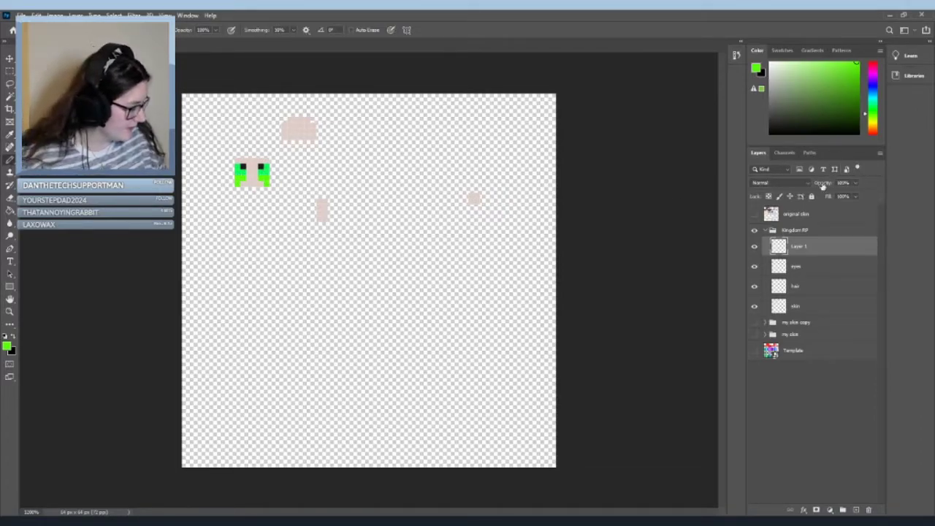
drag(835, 200, 841, 200)
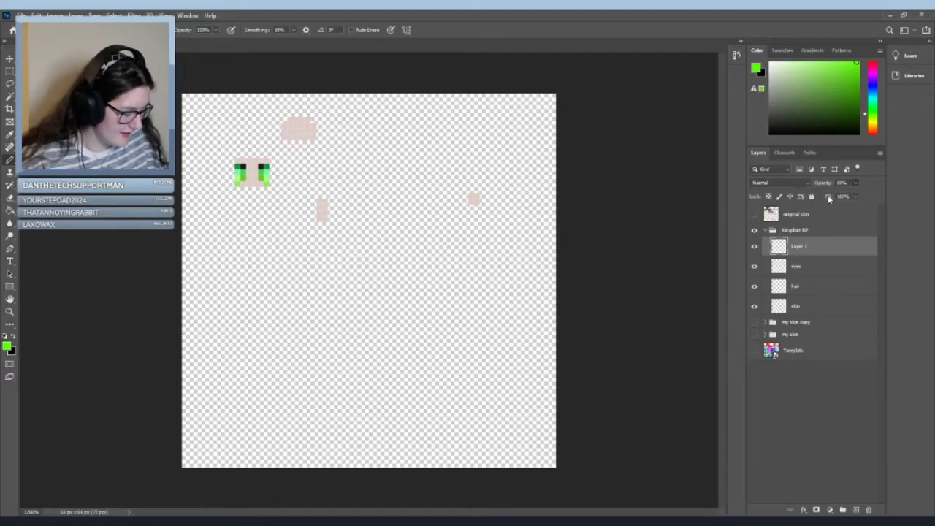
drag(829, 197, 876, 199)
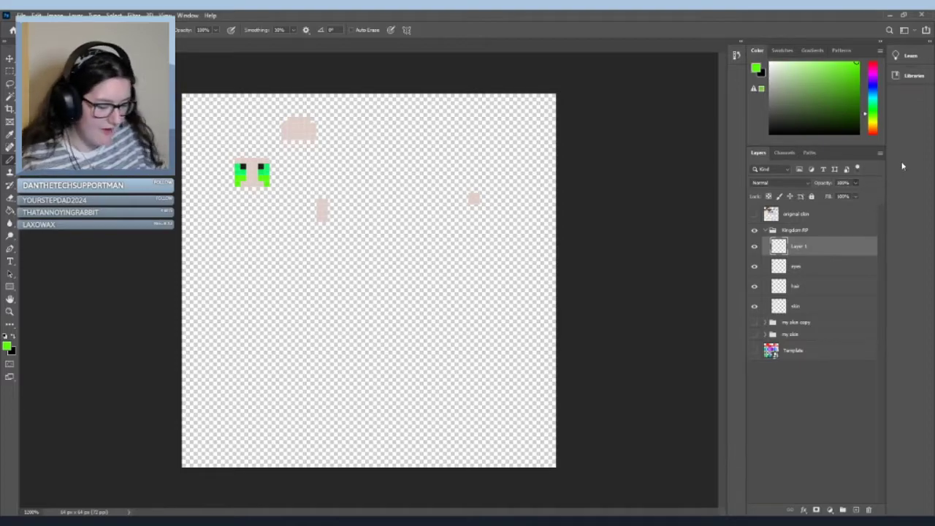
Step: Erase all the green pencil work around both eyes from Layer 1
click(11, 135)
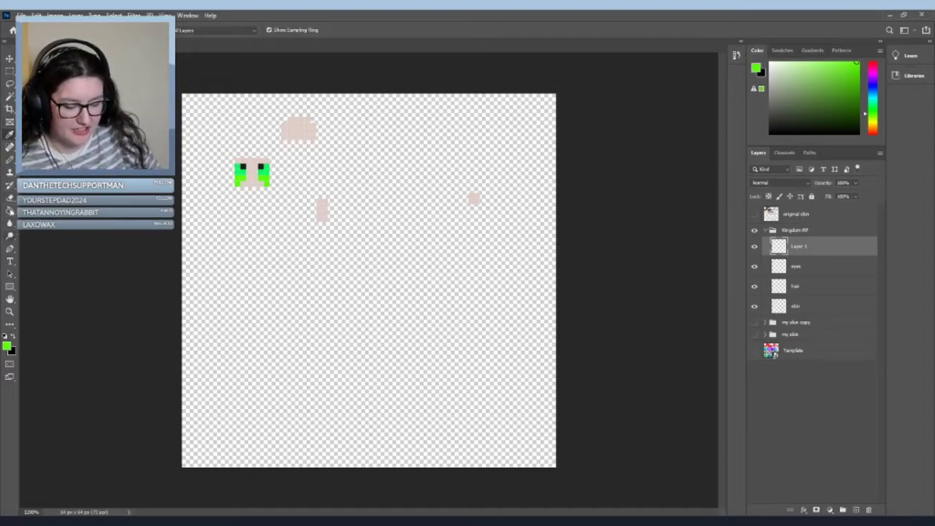
click(9, 160)
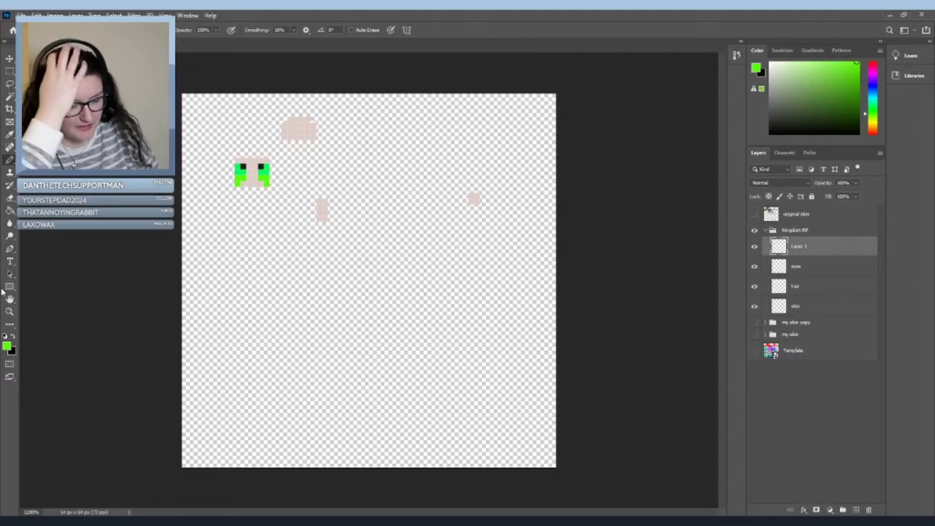
click(10, 197)
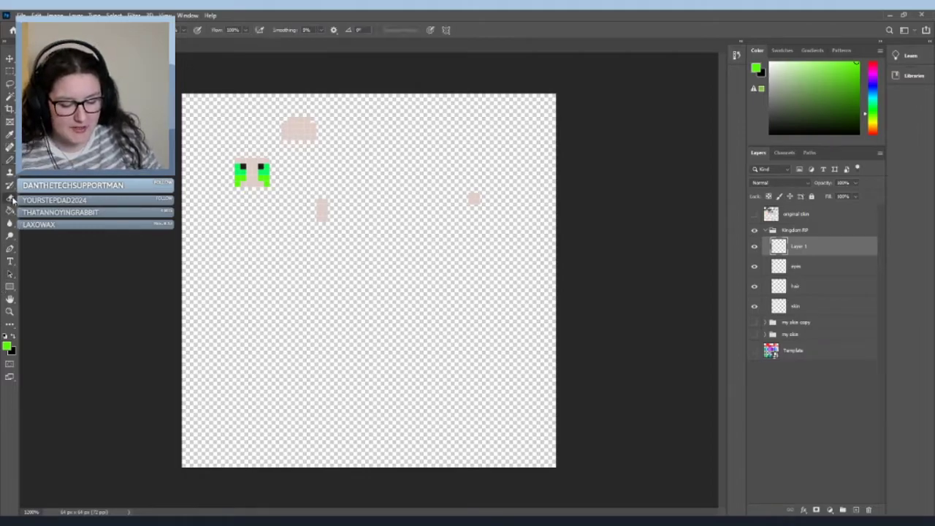
click(236, 159)
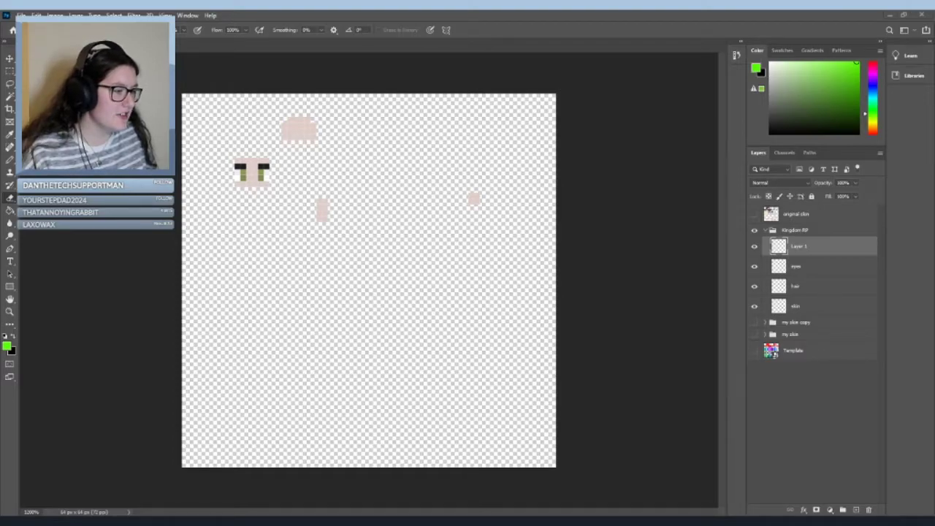
Step: Pencil the upper iris pixels of both eyes turquoise and the lower iris pixels dark blue
drag(873, 111, 875, 104)
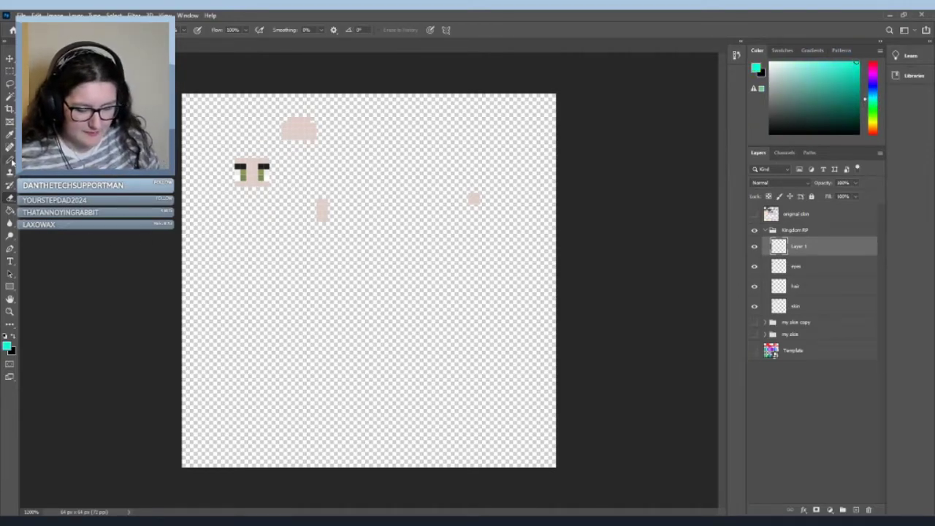
click(10, 158)
click(261, 173)
click(261, 178)
click(244, 172)
click(870, 98)
drag(870, 96, 870, 93)
click(843, 95)
click(261, 178)
click(243, 178)
Step: Try a sky blue on the upper iris pixels, and repaint them in a greener turquoise
click(849, 69)
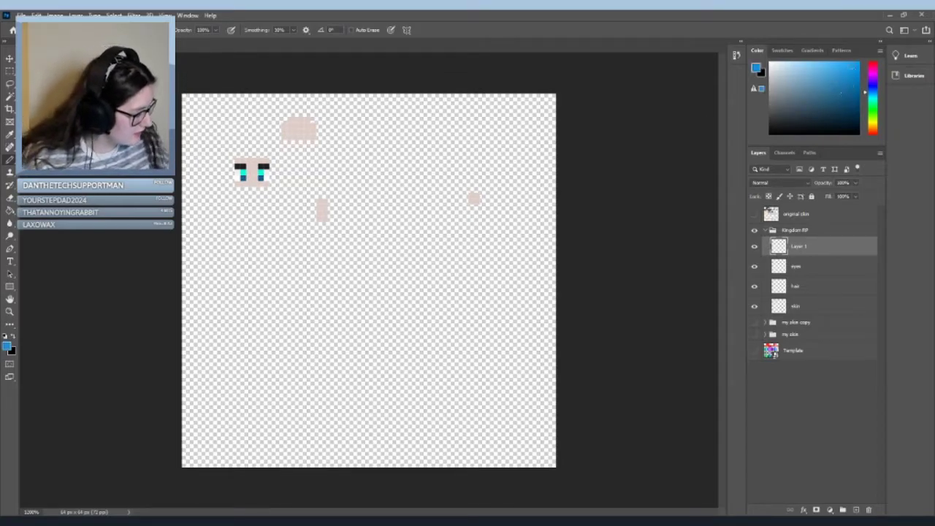
click(872, 94)
click(870, 95)
click(870, 95)
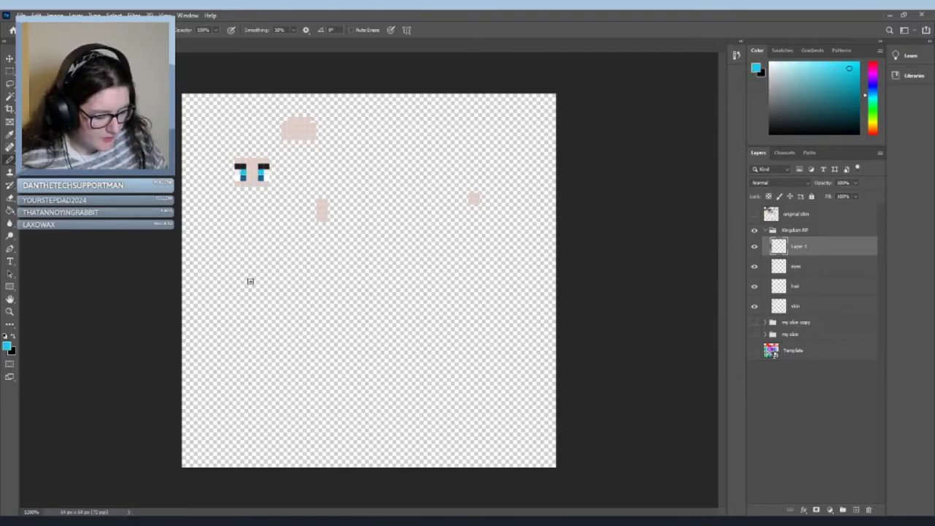
click(871, 98)
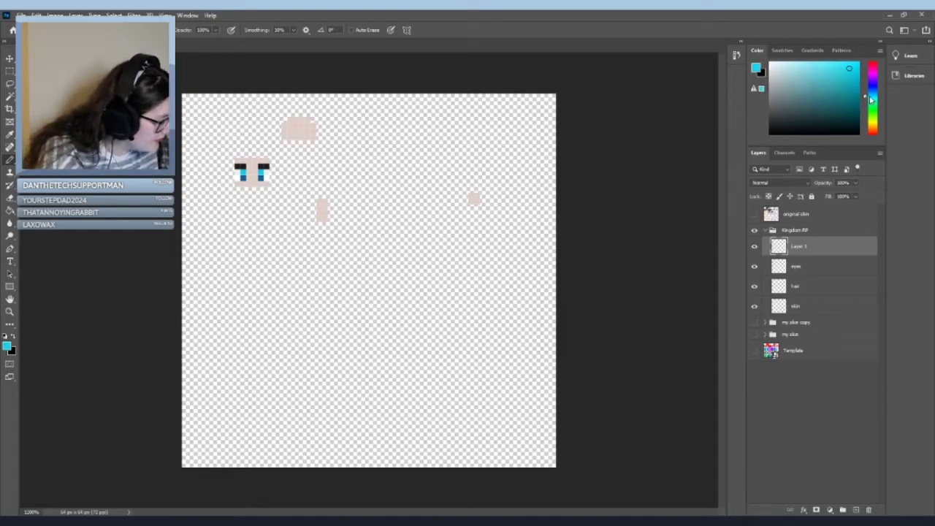
click(260, 173)
click(244, 172)
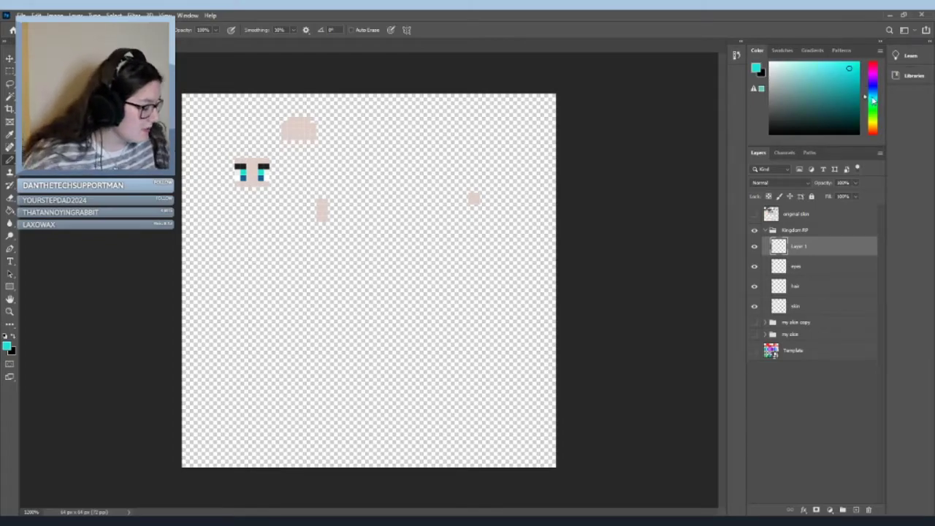
Step: Repaint the lower iris pixels medium blue and the upper ones a lighter sky blue, toggling Layer 1's visibility to compare
click(872, 92)
click(873, 94)
click(849, 76)
drag(849, 76, 858, 65)
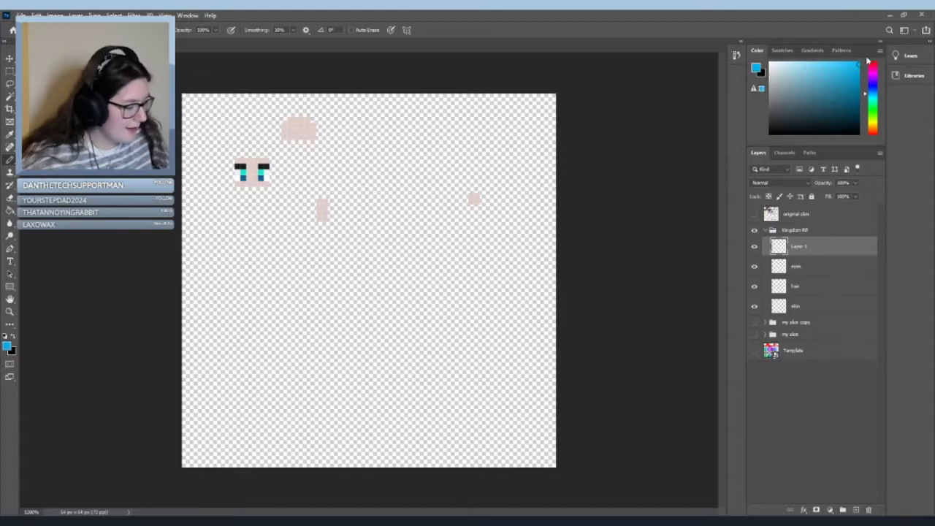
click(244, 175)
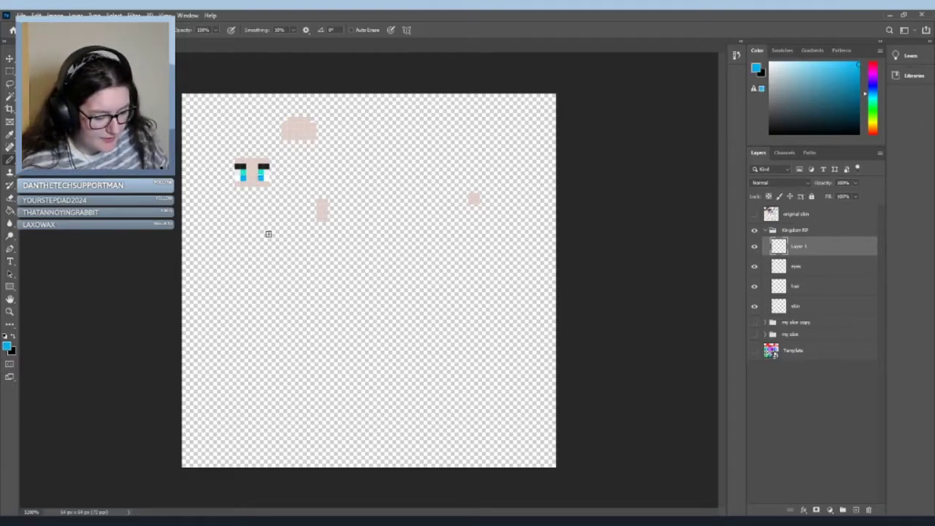
click(848, 76)
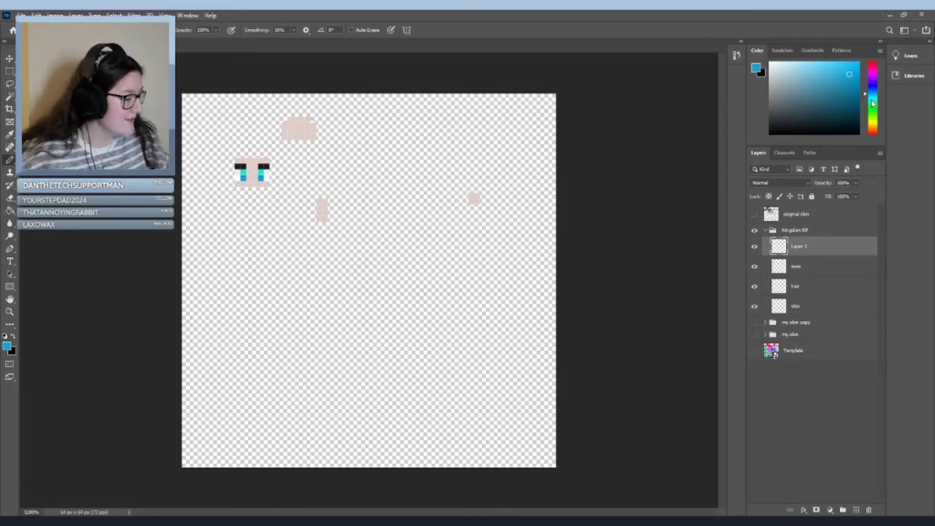
click(854, 69)
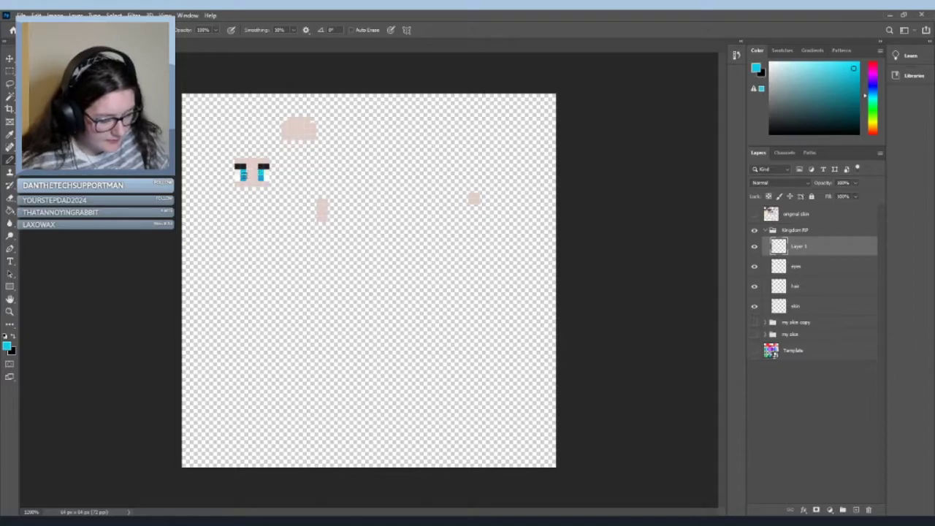
click(754, 247)
click(754, 247)
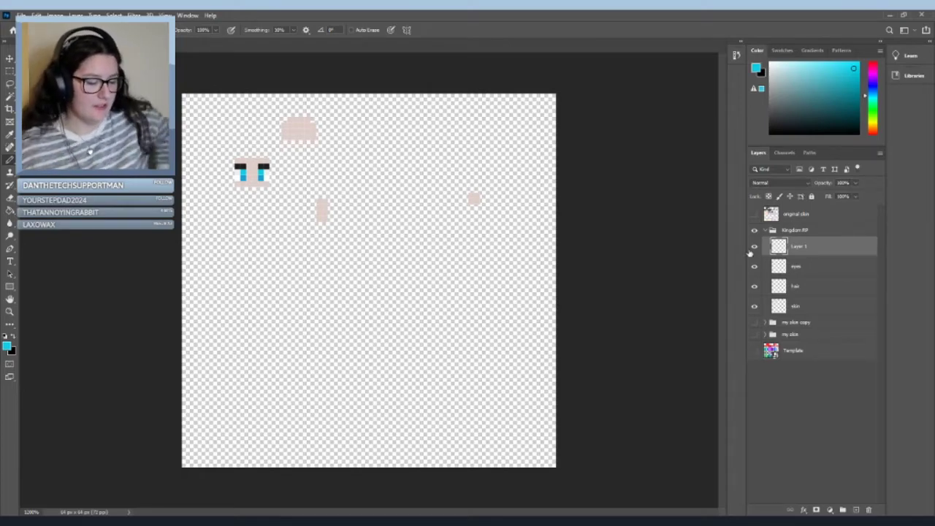
Step: Try deleting the old eyes layer and renaming Layer 1 as "eyes", and undo both changes
click(808, 267)
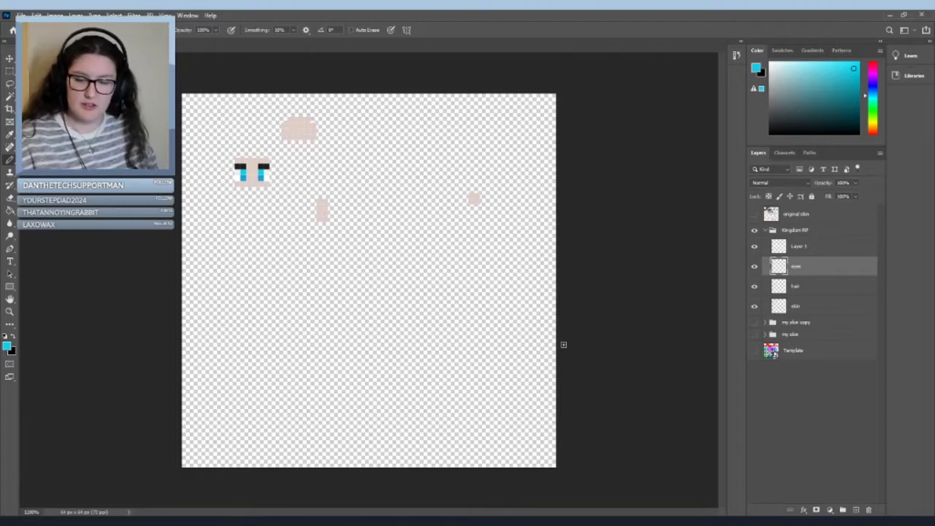
key(e)
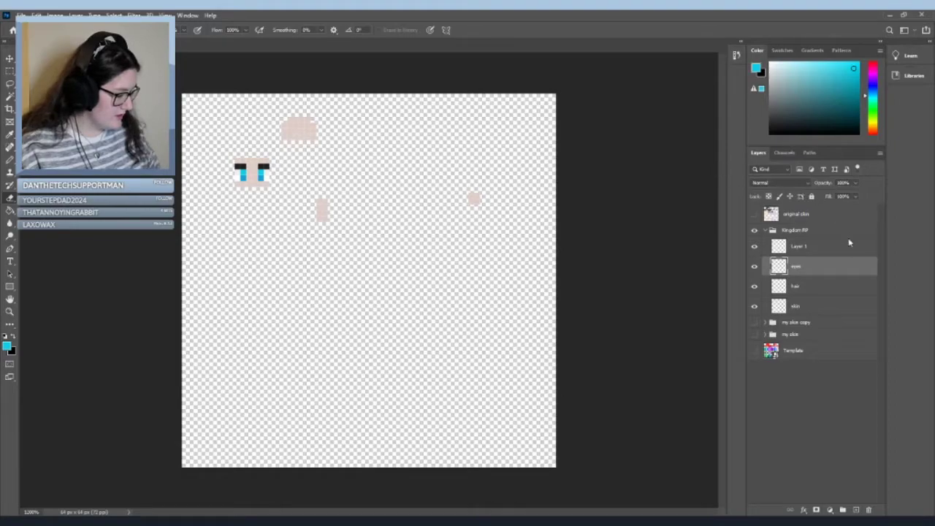
key(Delete)
double_click(799, 246)
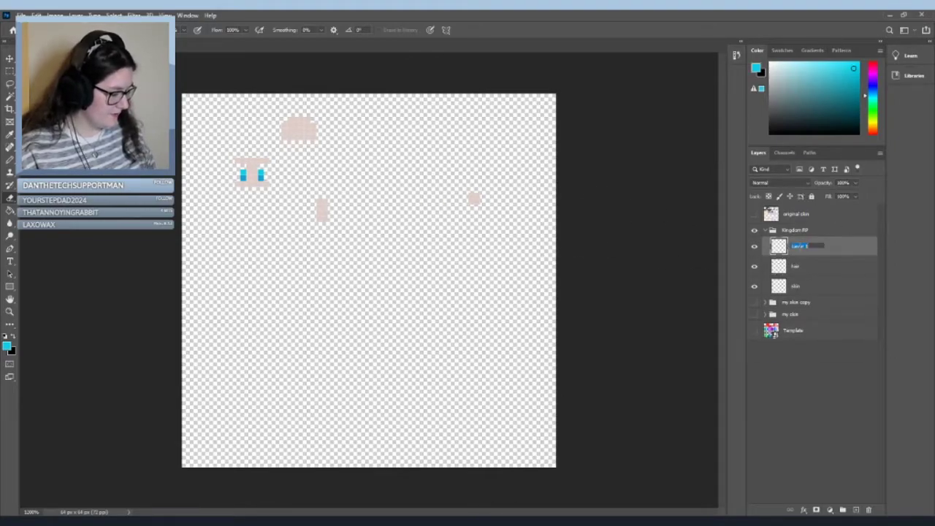
text(eyes)
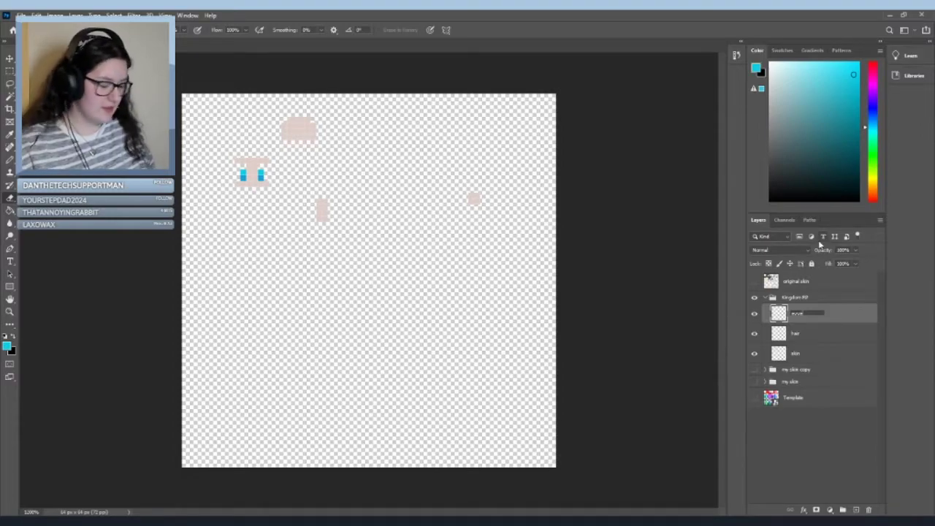
text(es)
key(Return)
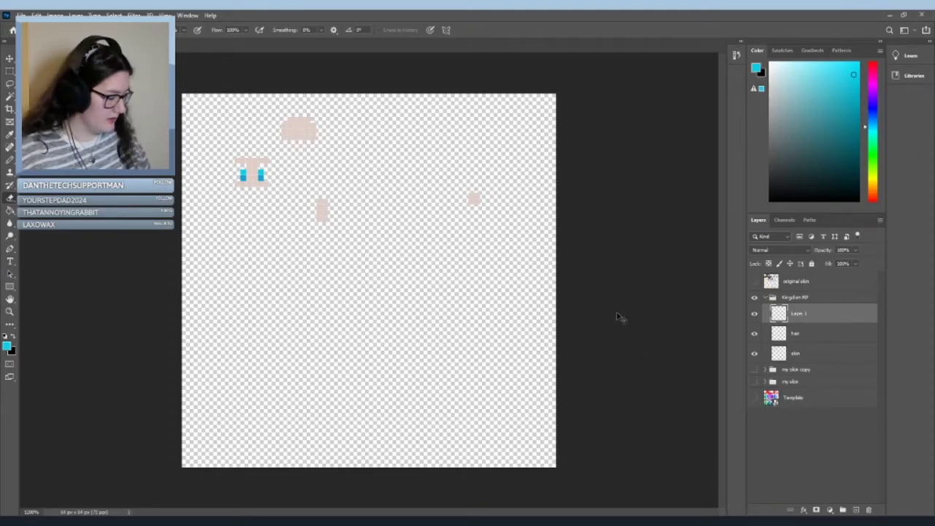
key(ctrl+z)
Step: Rename Layer 1 with the blue iris pixels first as "eyes" and finally as "iris"
double_click(796, 317)
text(eye)
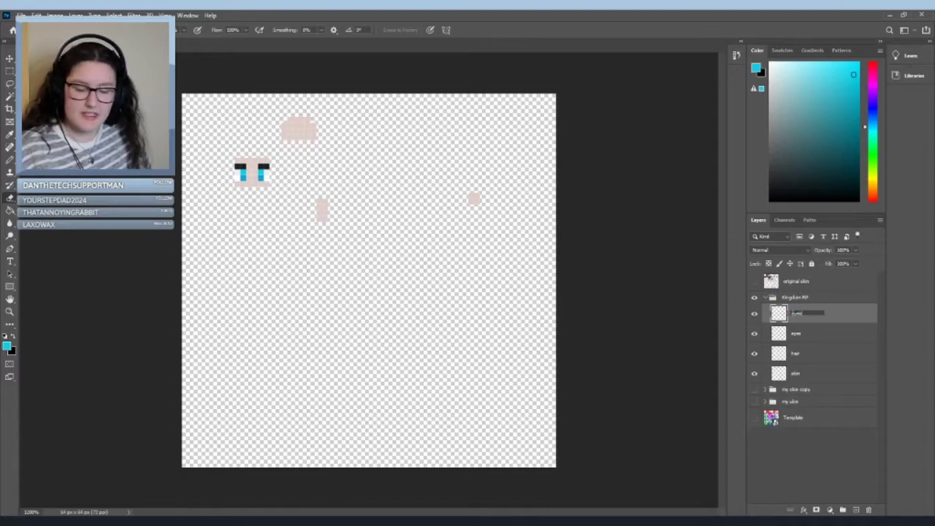
text(s)
key(Return)
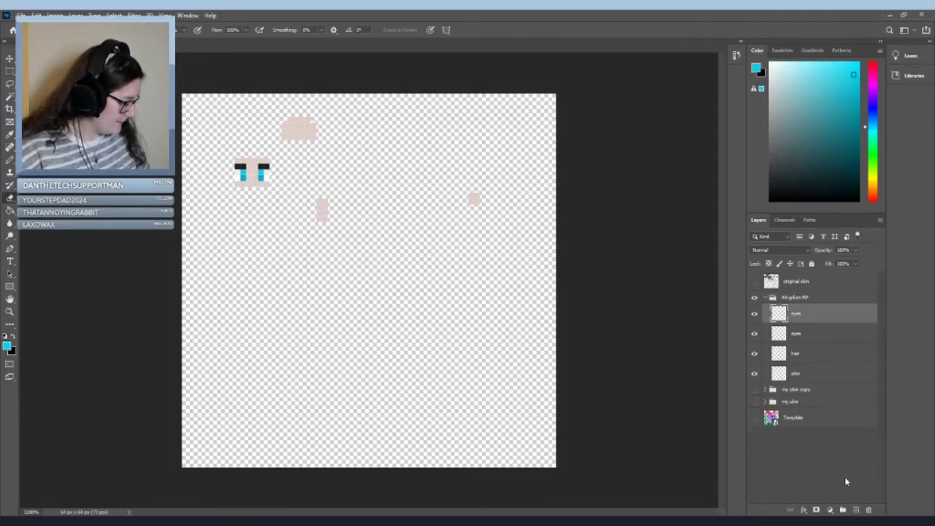
double_click(797, 313)
key(BackSpace)
key(Return)
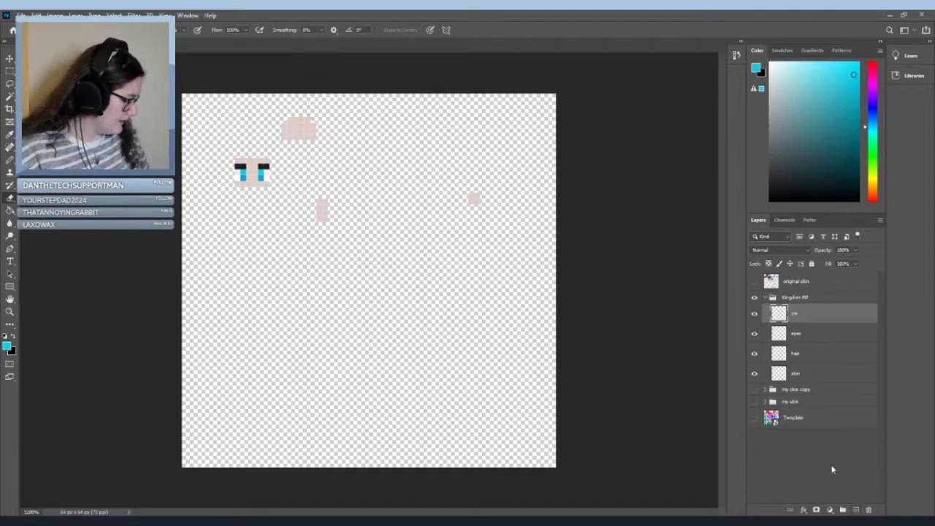
Step: Copy the marquee-selected eye pixels from the eyes layer onto a new layer below the iris layer
click(816, 333)
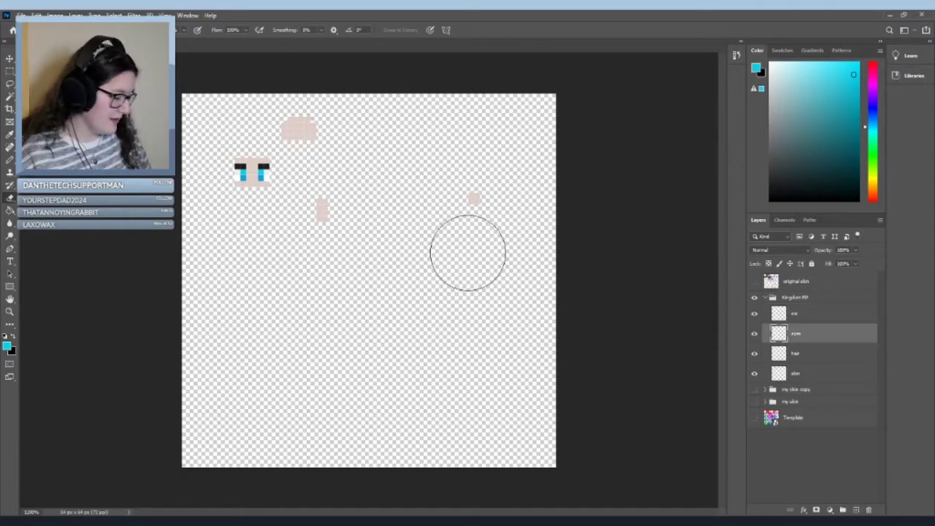
click(9, 72)
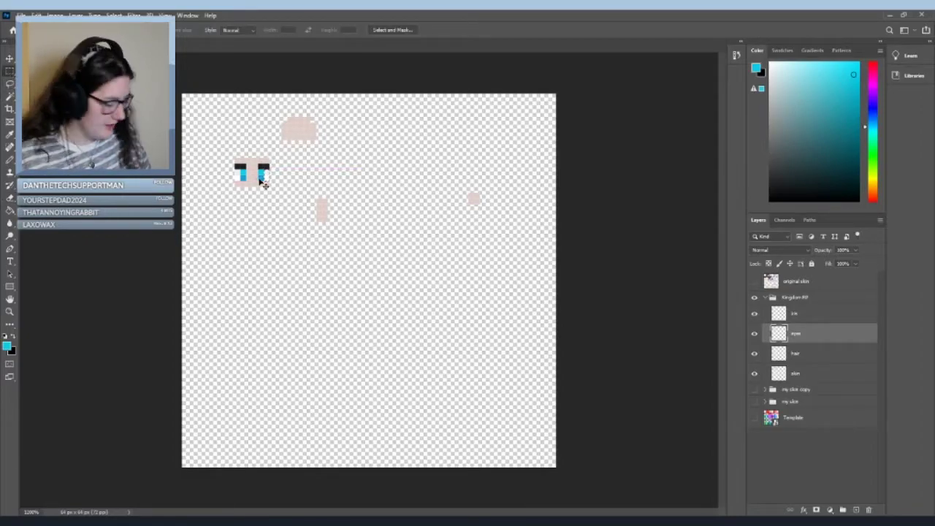
key(ctrl+j)
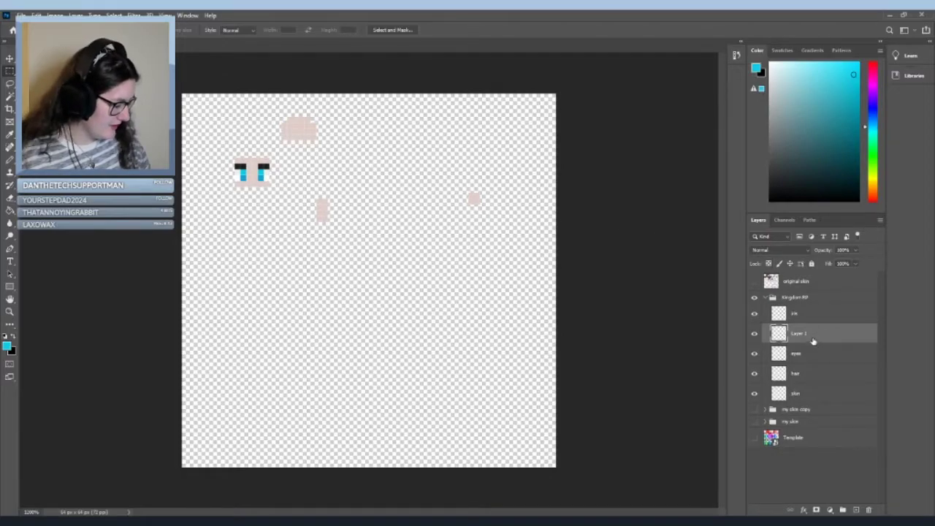
Step: Rename the new layer holding the copied eye pixels as "eyes" and delete the old eyes layer below it
double_click(798, 333)
text(eyes)
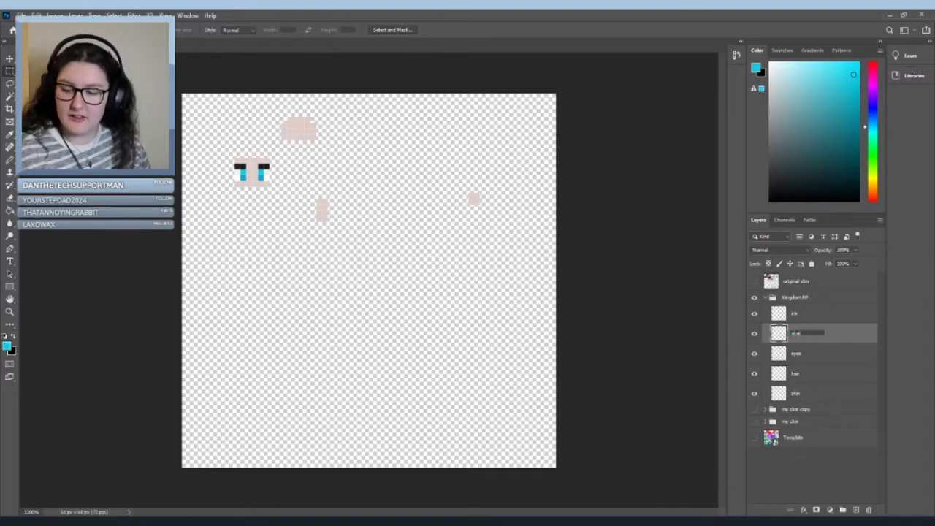
key(Return)
click(806, 358)
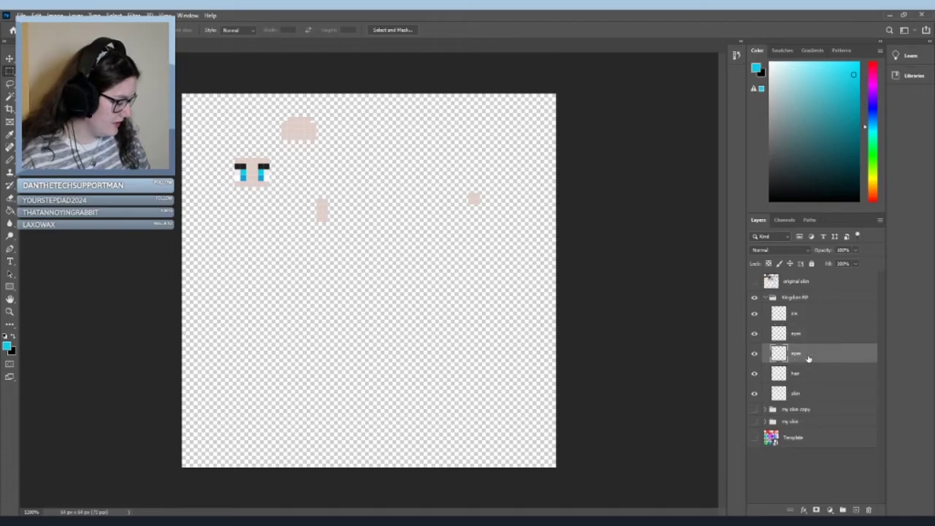
key(Delete)
Step: Rename the remaining eyes layer as "eyes base"
click(802, 337)
double_click(800, 335)
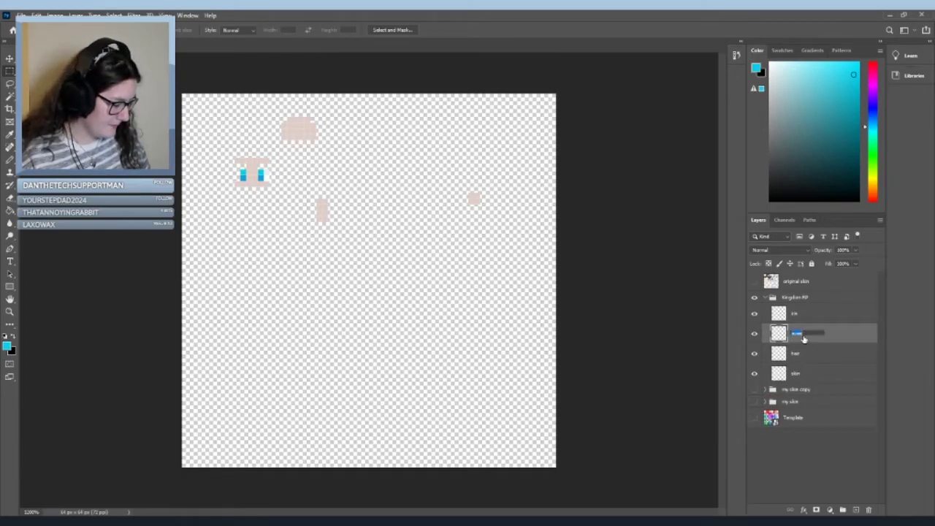
click(811, 335)
text(back)
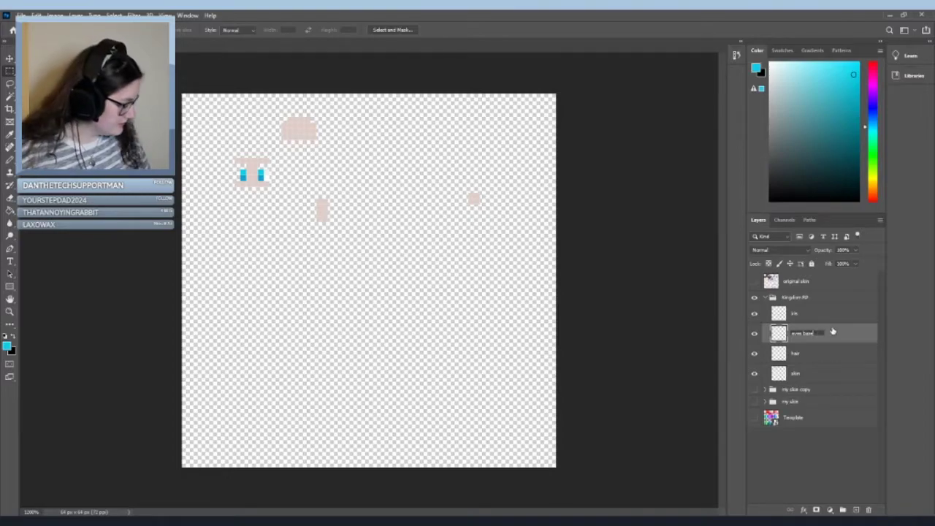
key(Return)
Step: Paste the copied white pixels onto a new layer above eyes base and move them to the outer edge of the face's left-hand eye
key(ctrl+shift+alt+n)
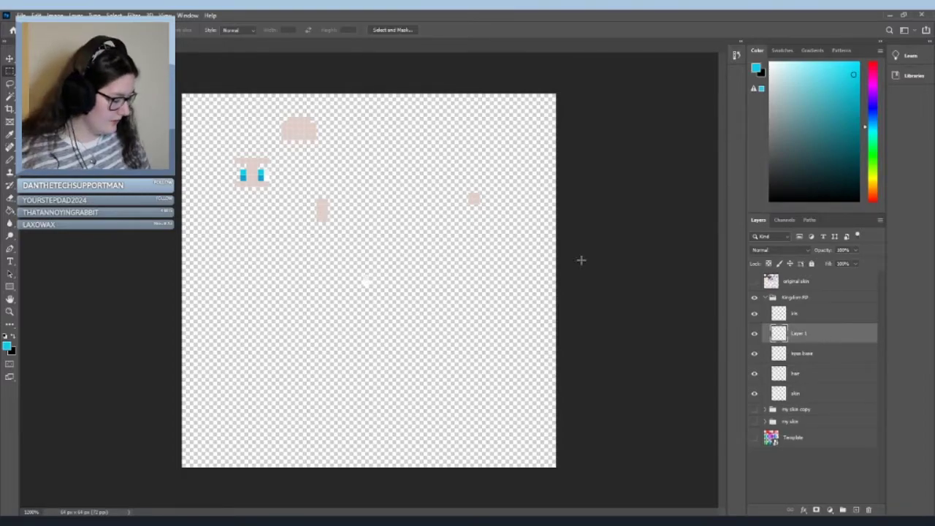
click(8, 60)
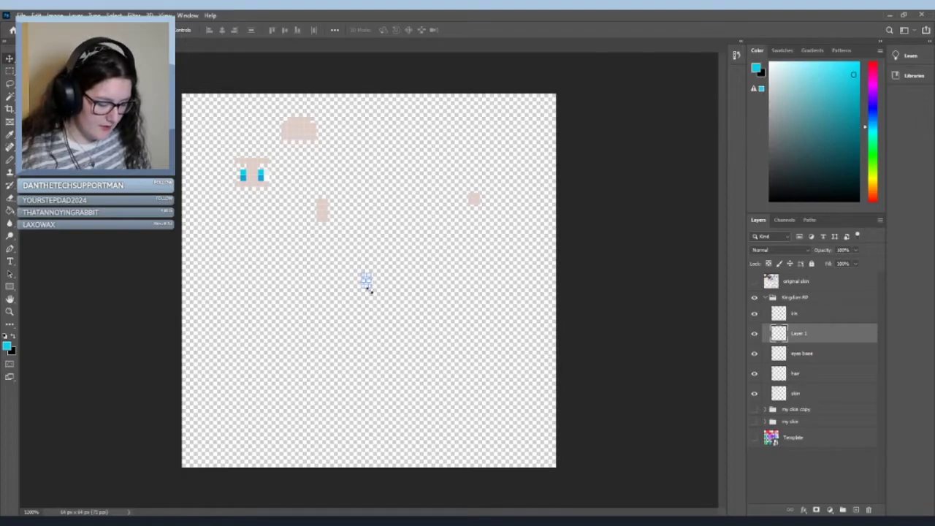
drag(366, 287, 234, 184)
key(m)
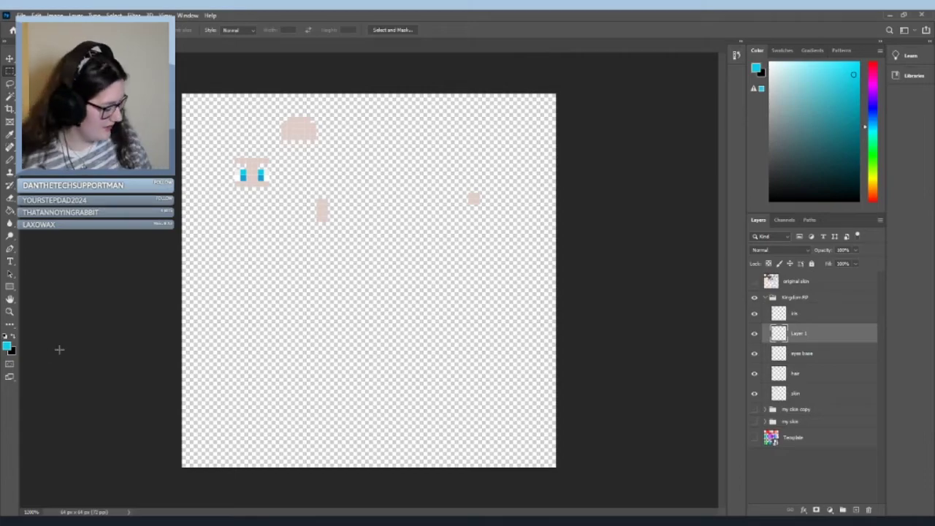
Step: Sample the near-black lash colour from the my skin copy group and pencil the lash pixels above both eyes on Layer 1
click(755, 410)
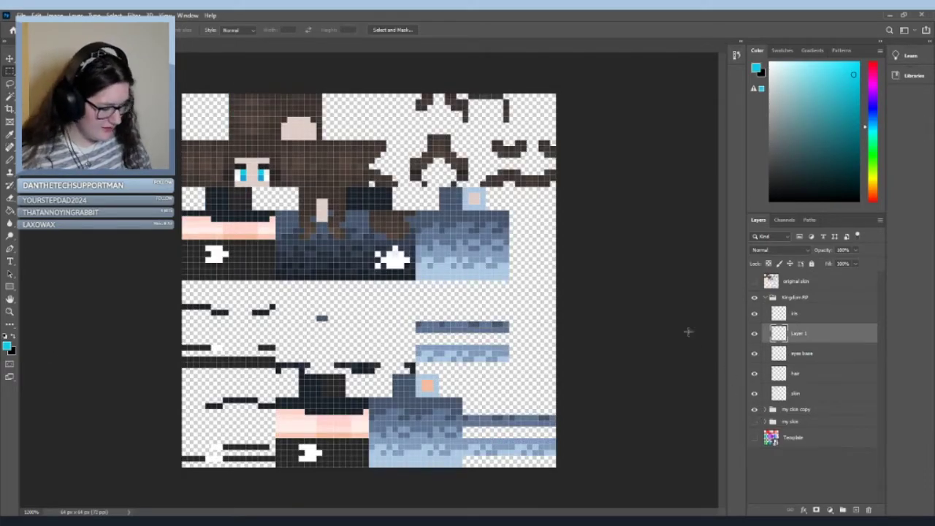
key(i)
click(264, 159)
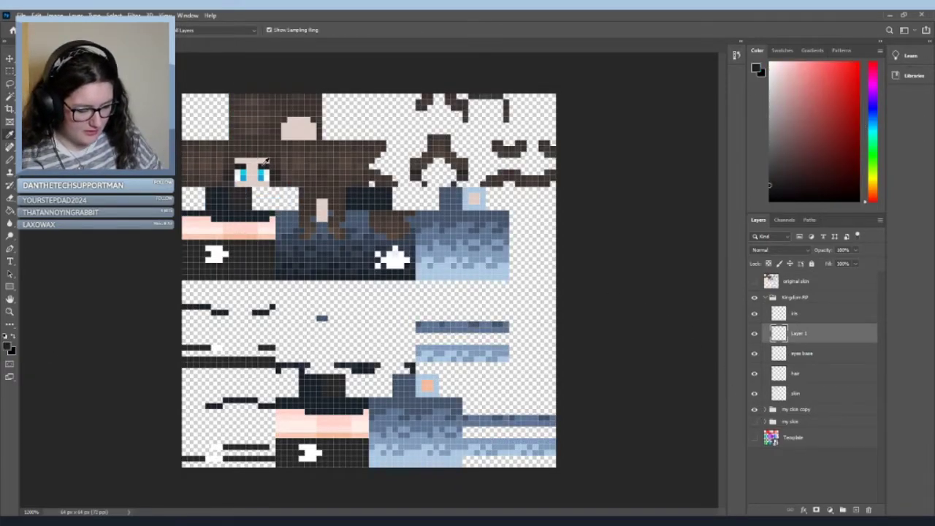
click(754, 409)
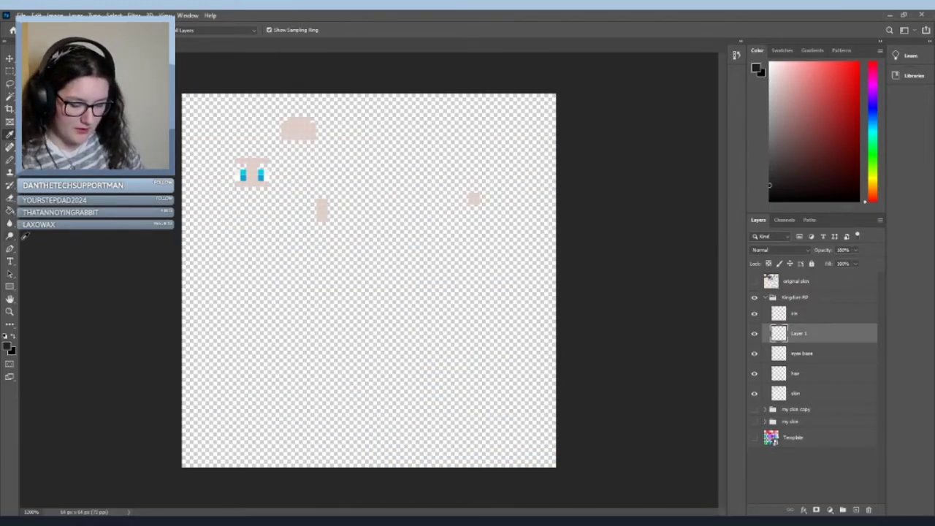
key(b)
mouse_move(259, 166)
mouse_down()
mouse_move(268, 166)
mouse_move(245, 165)
mouse_up()
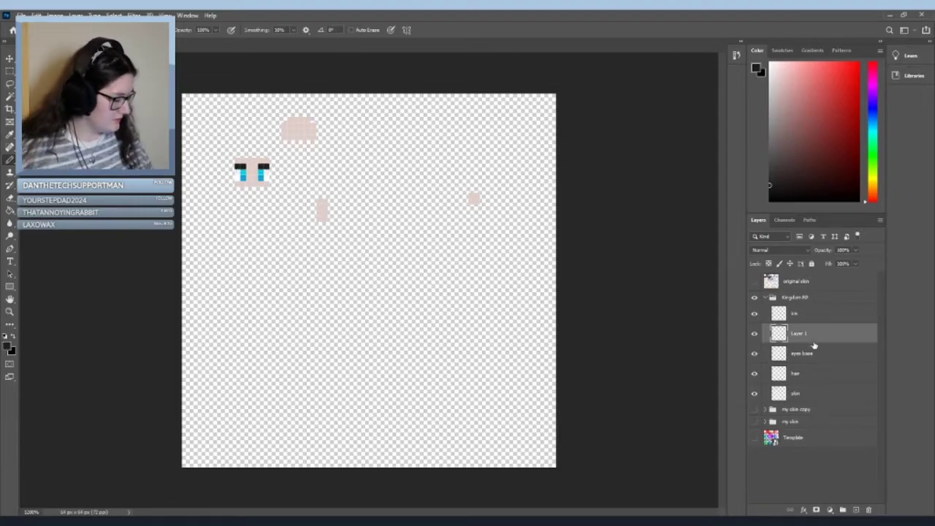
Step: Merge Layer 1 with the eyes base layer and name the merged layer "eyes"
key(e)
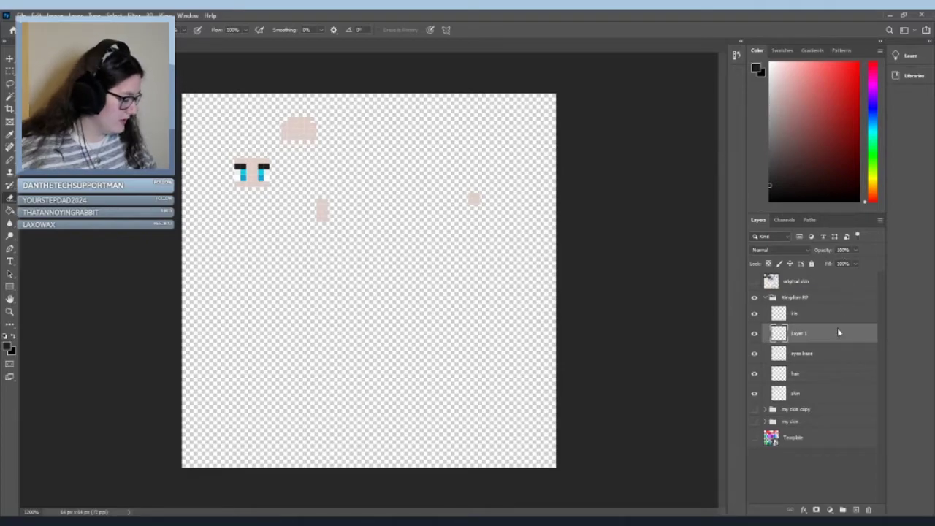
shift+click(830, 355)
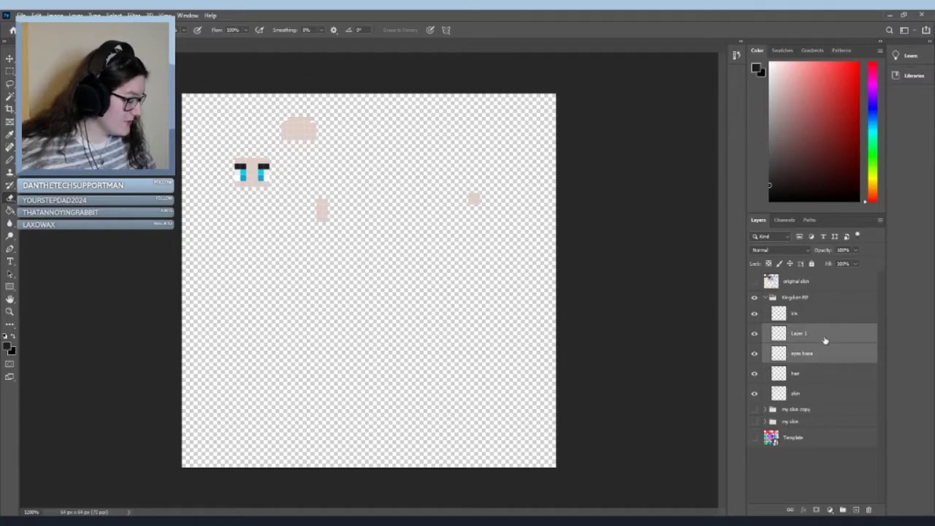
click(828, 338)
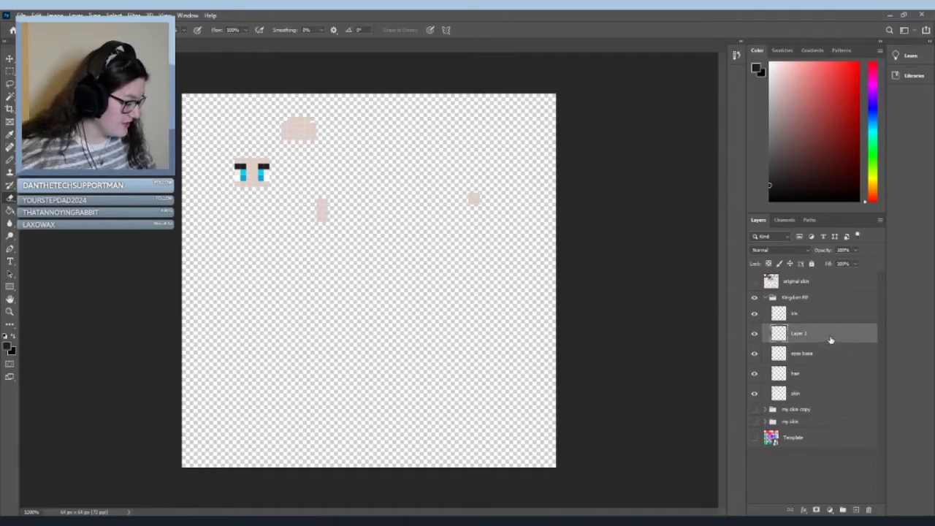
ctrl+click(826, 355)
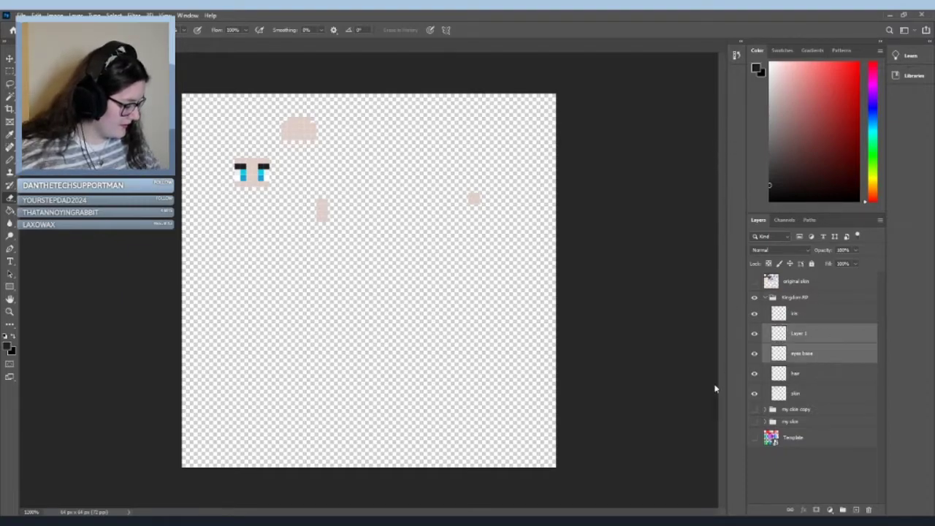
key(ctrl+e)
double_click(801, 336)
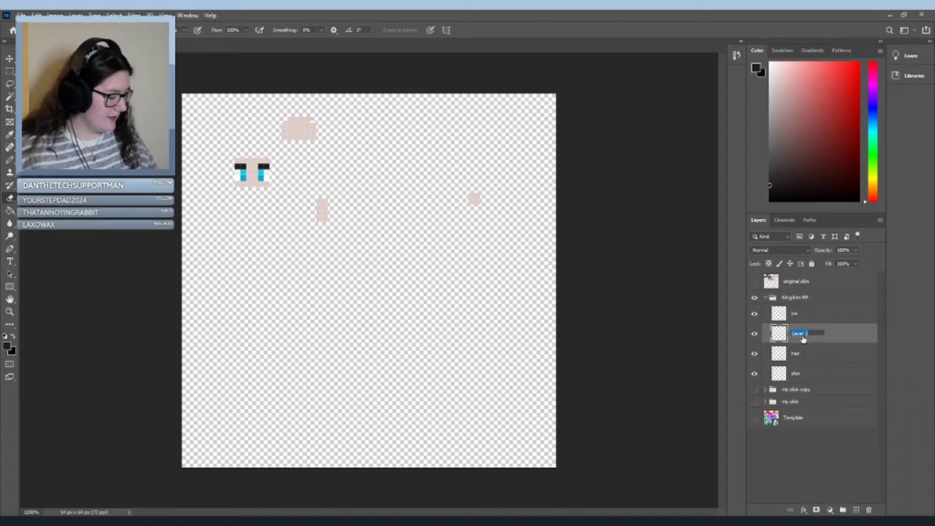
text(eyes)
key(Return)
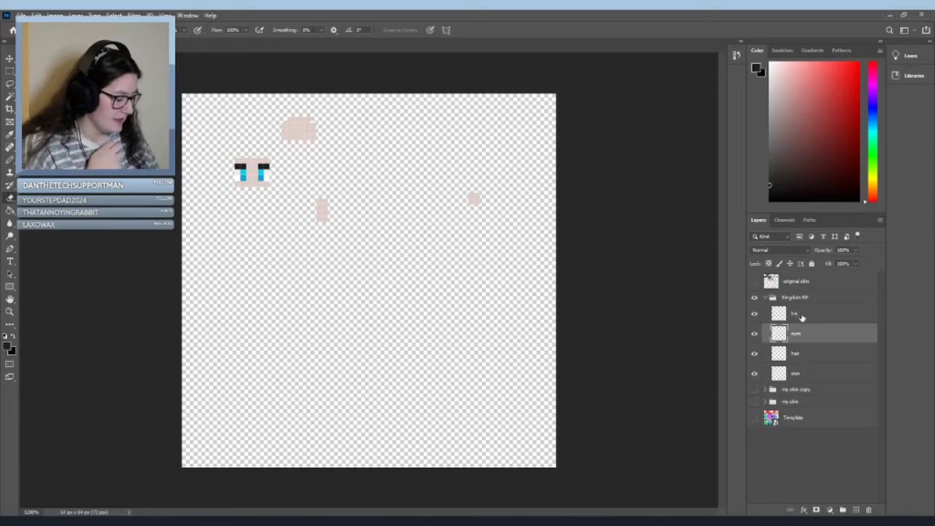
Step: Duplicate the hair layer from the my skin copy group into the Kingdom RP group, directly below the eyes layer
click(755, 391)
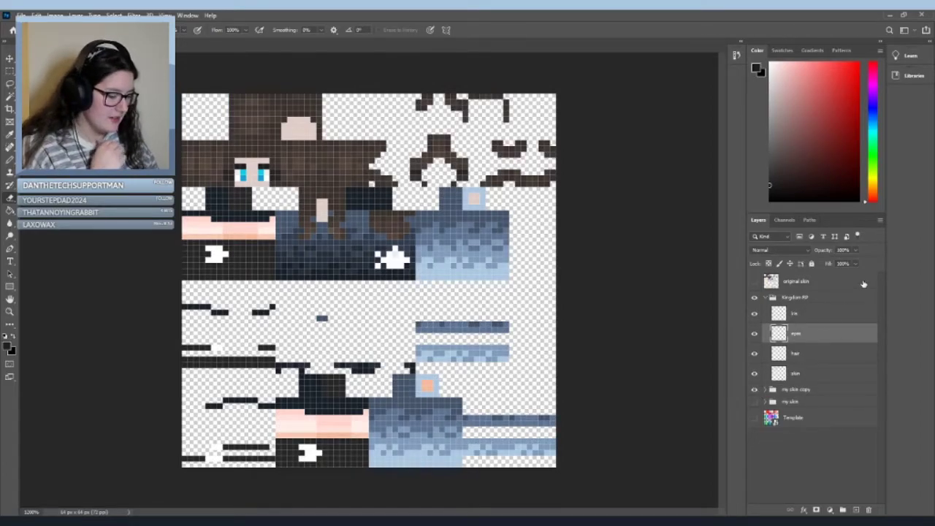
click(813, 361)
click(796, 393)
click(772, 390)
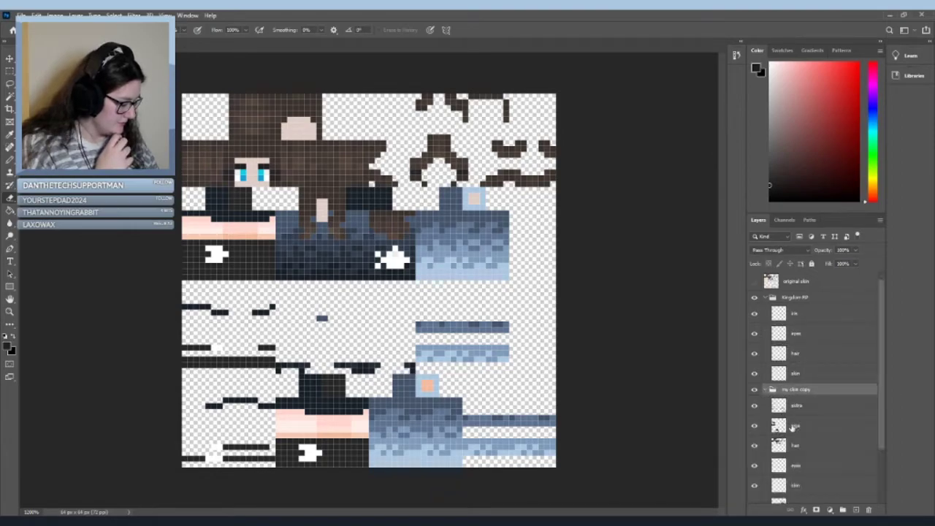
click(808, 448)
key(ctrl+v)
drag(811, 450, 815, 352)
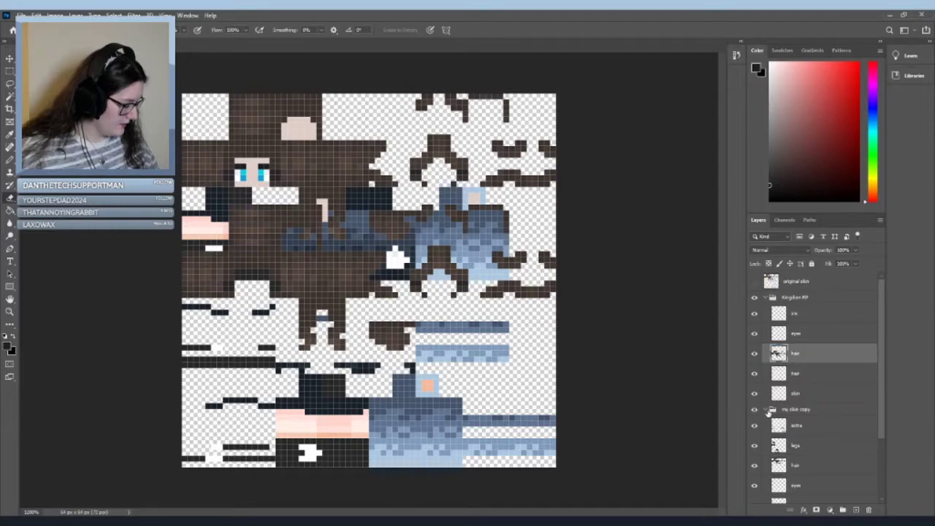
Step: Collapse and hide the my skin copy group and move the copied hair up to the top edge of the canvas around the face
click(765, 409)
click(756, 411)
key(v)
drag(321, 269, 322, 159)
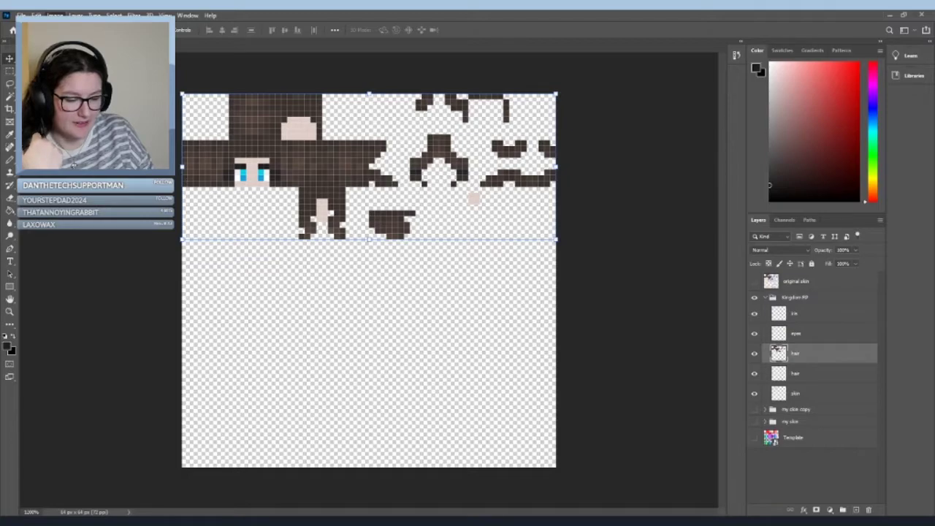
Step: Darken the copied hair with a Hue/Saturation adjustment and compare it against the my skin copy group by toggling that group's visibility
key(ctrl+u)
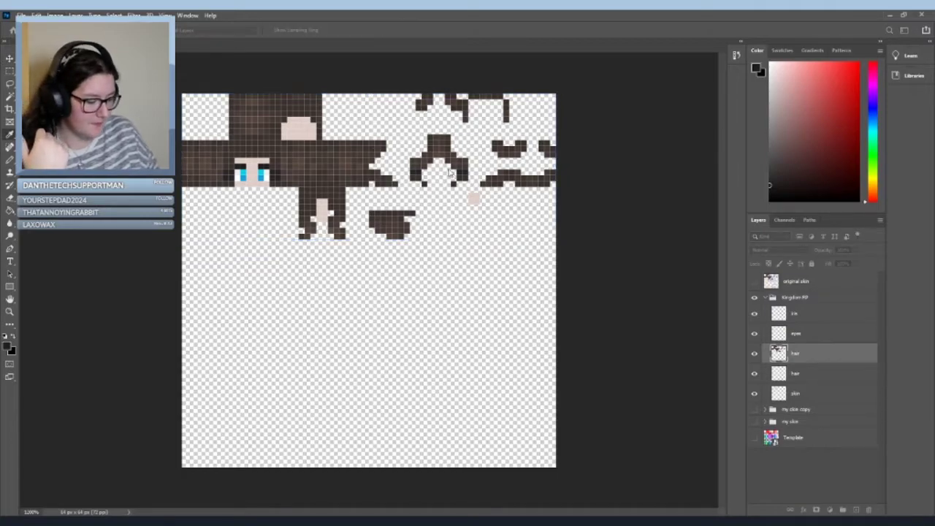
drag(441, 169, 371, 201)
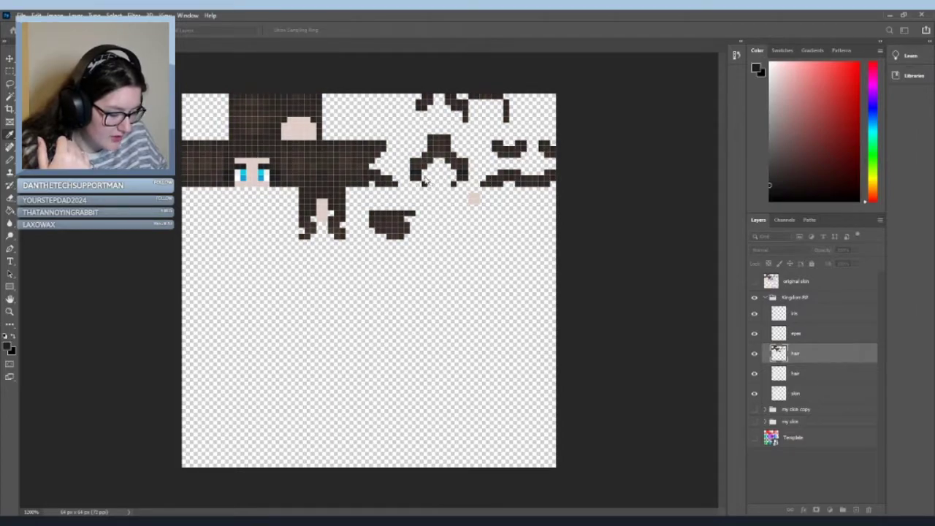
key(v)
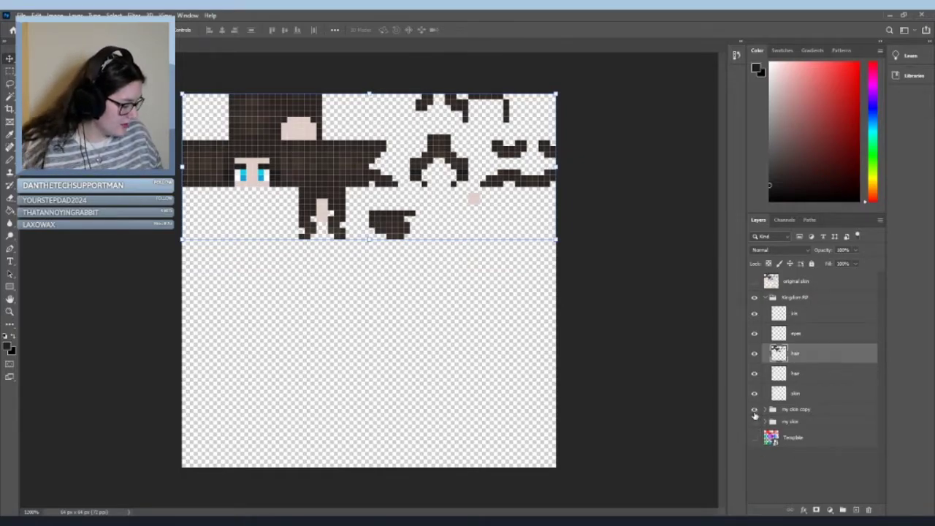
click(755, 411)
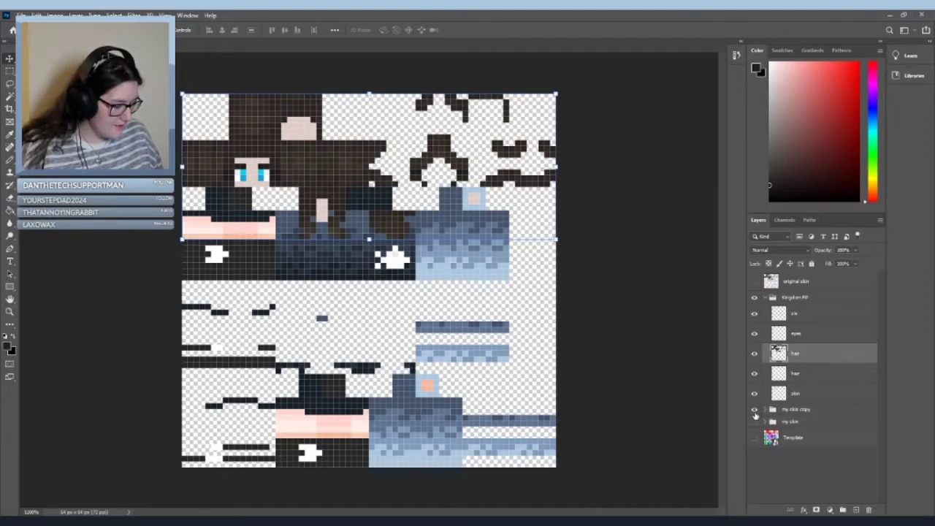
click(754, 410)
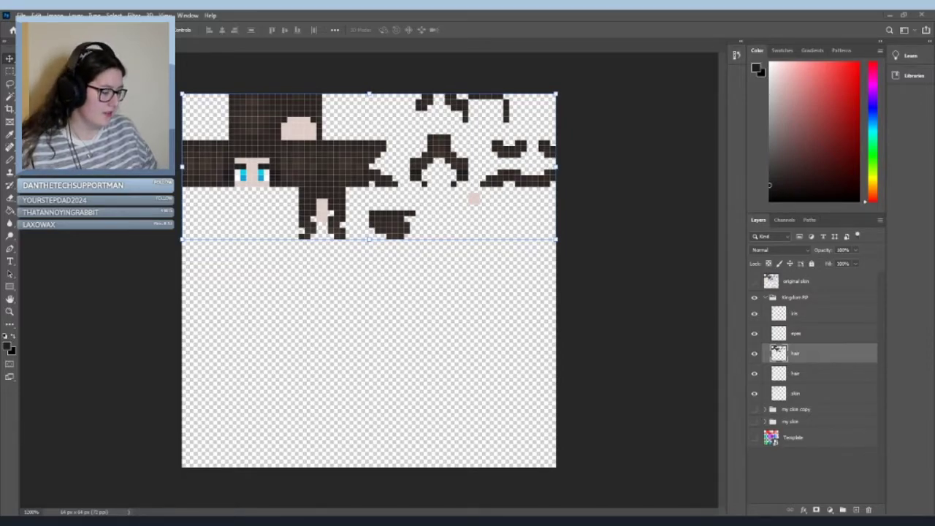
Step: Delete the old hair layer below the darkened one in the Kingdom RP group
click(802, 376)
key(Delete)
click(810, 354)
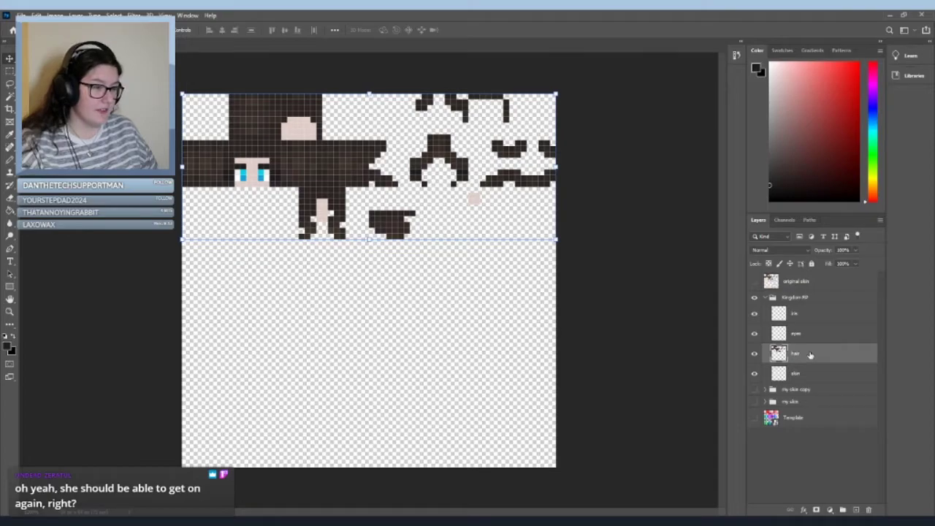
Step: Show the my skin copy group and add a new layer above the skin layer
click(754, 389)
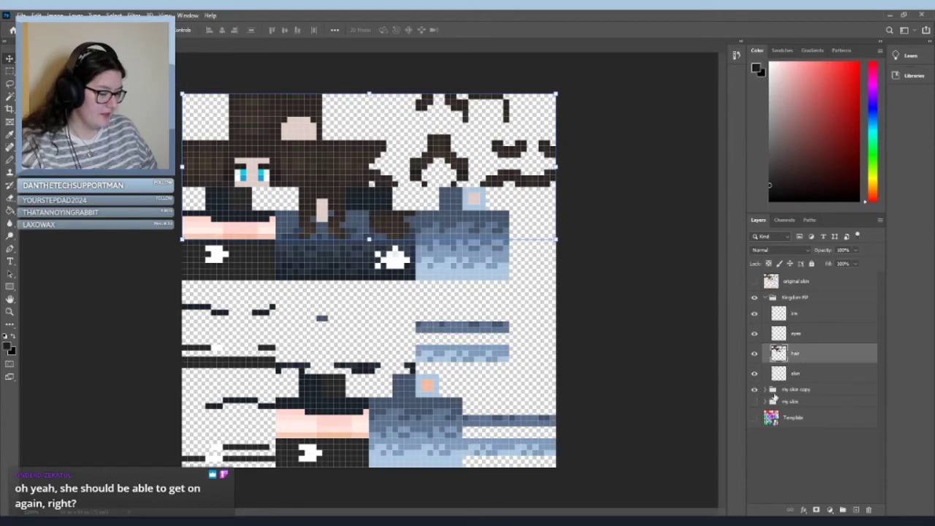
click(818, 374)
click(856, 509)
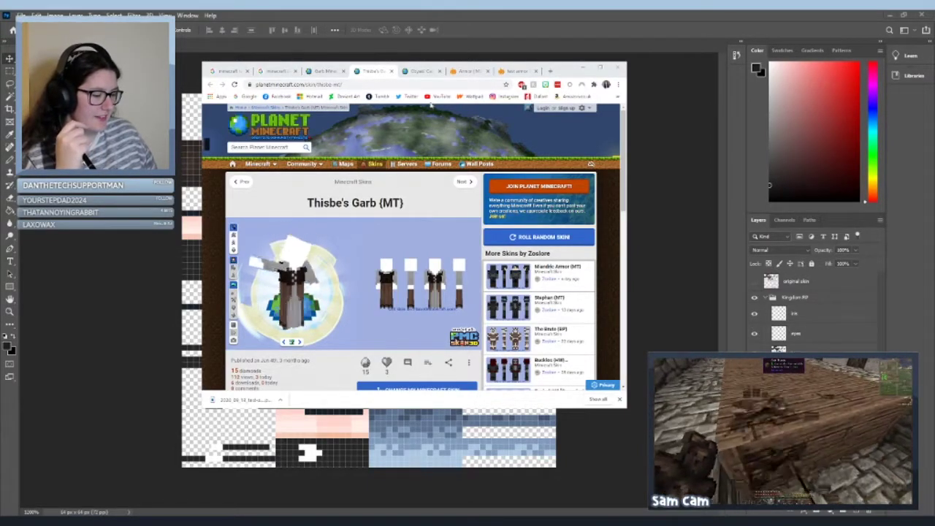
Step: Examine the Ozyais' Casual Garbs and Thisbe's Garb skins on Planet Minecraft as outfit references and return to Photoshop
click(416, 71)
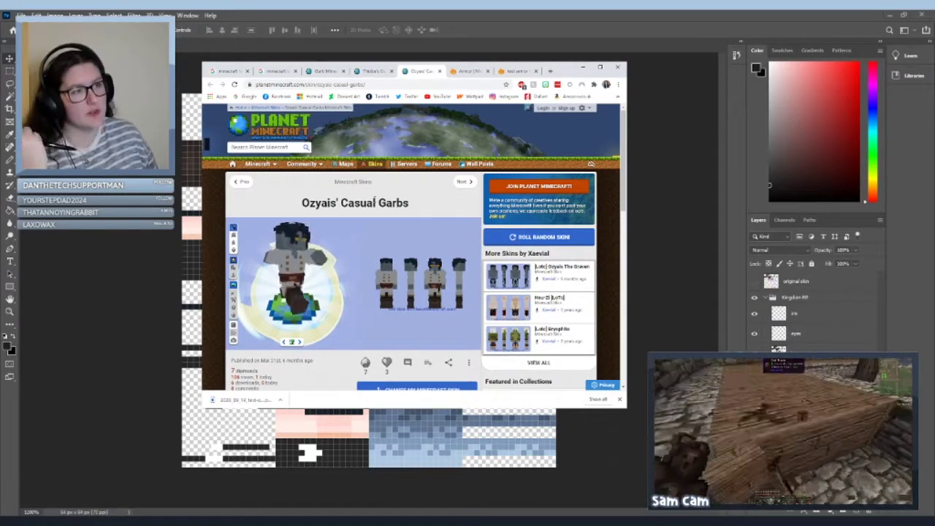
click(372, 73)
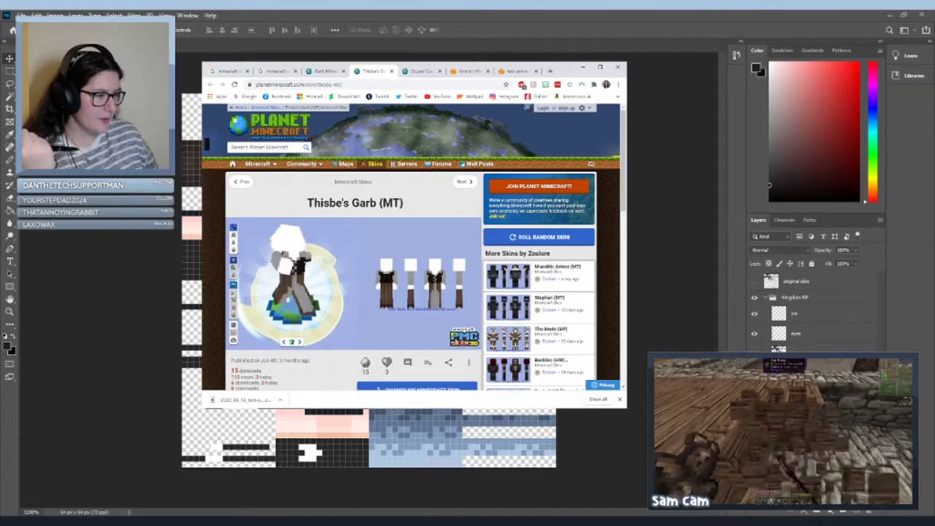
key(alt+Tab)
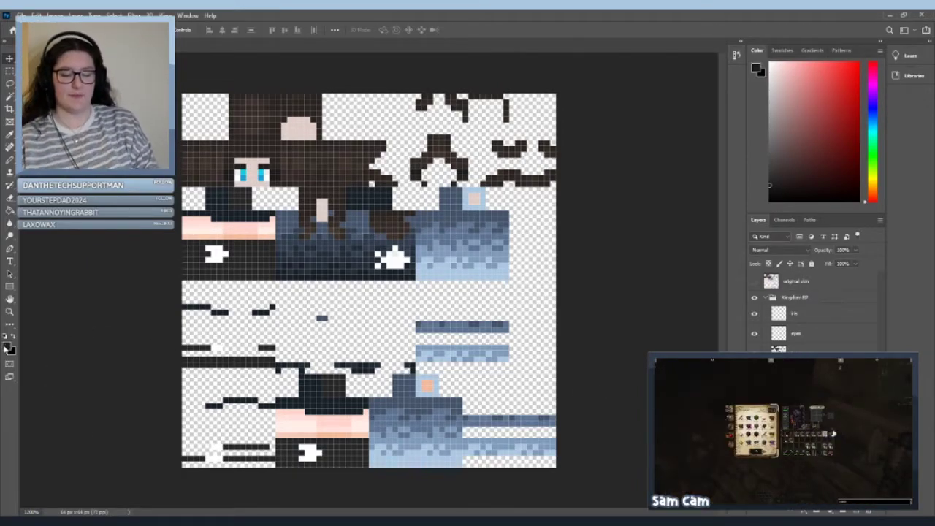
Step: Set the foreground colour to pure red and switch to the Pencil tool
key(i)
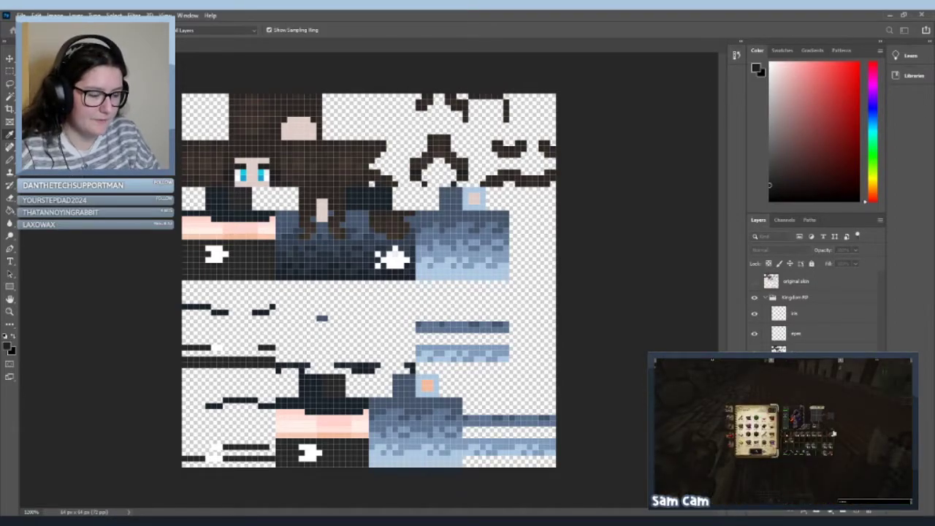
click(250, 82)
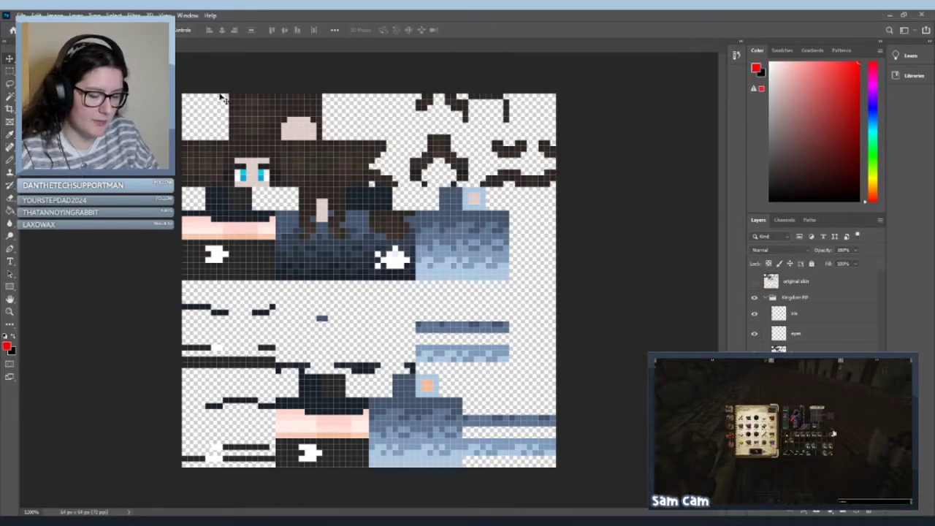
click(10, 159)
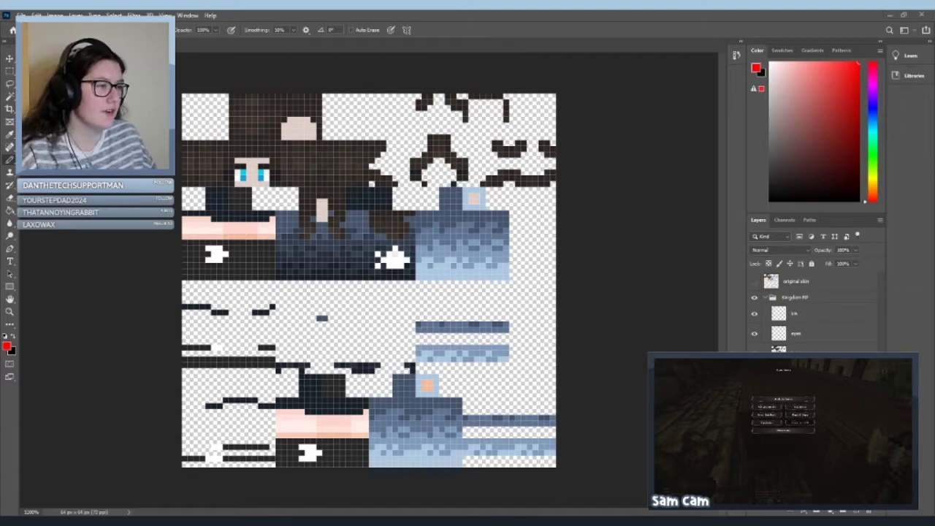
Step: Place the three reference outfit skins in the document and move their layers above the Kingdom RP group, directly below original skin
drag(390, 261, 394, 256)
key(Return)
key(Return)
key(Return)
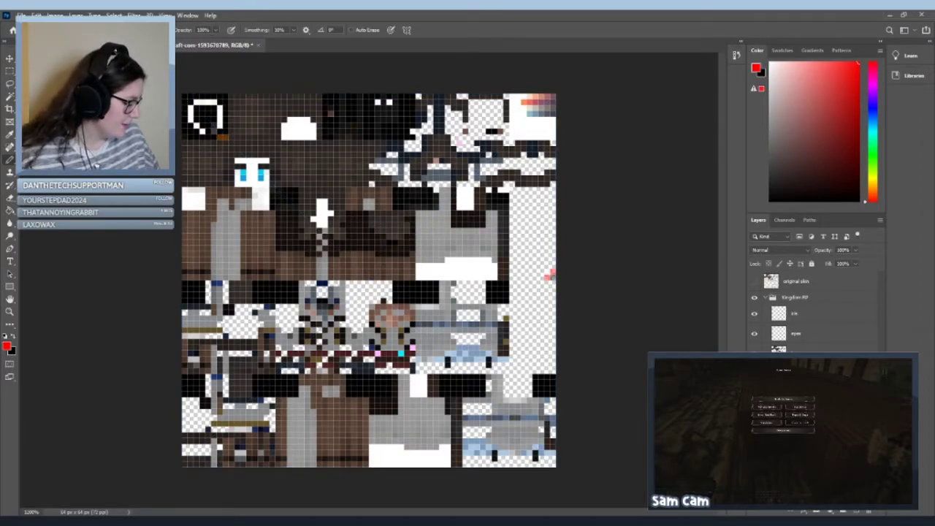
shift+click(799, 431)
drag(799, 431, 798, 291)
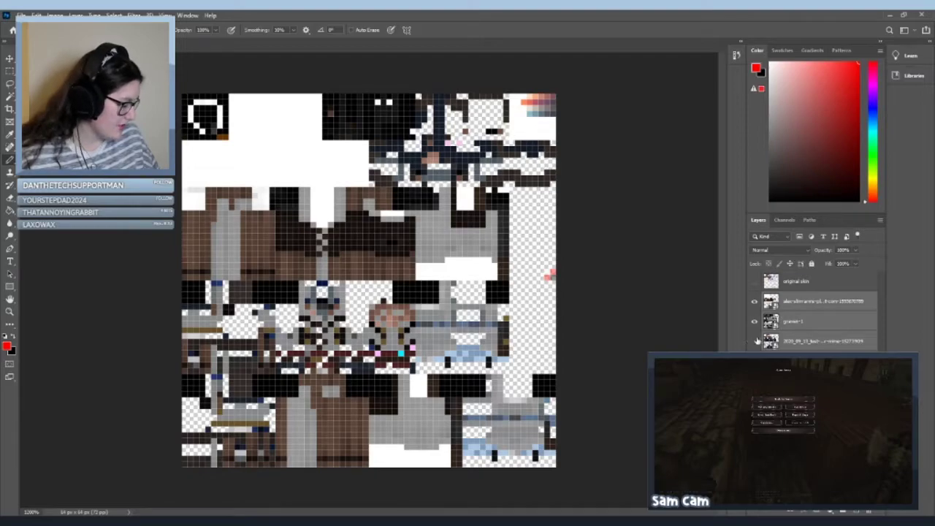
Step: Hide the three reference skin layers and view each one alone to compare their outfits
drag(757, 342, 756, 322)
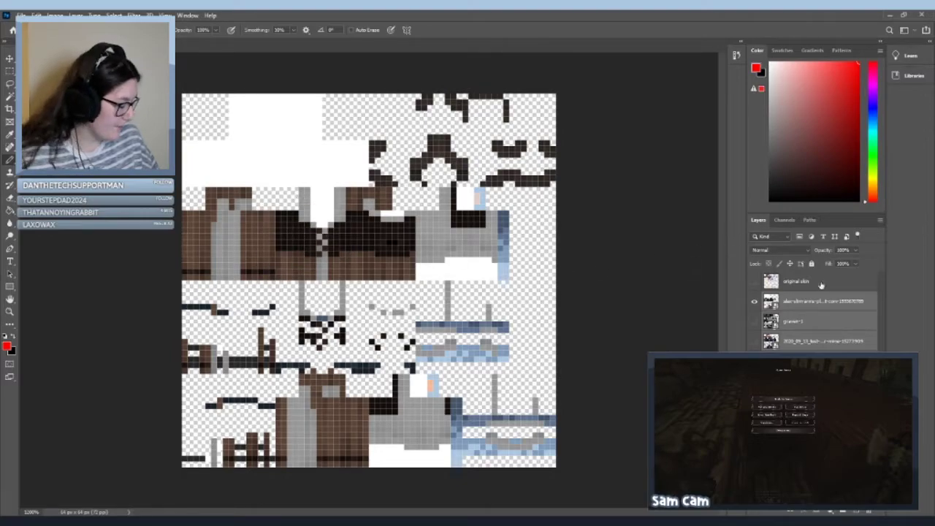
click(796, 320)
drag(755, 302, 756, 316)
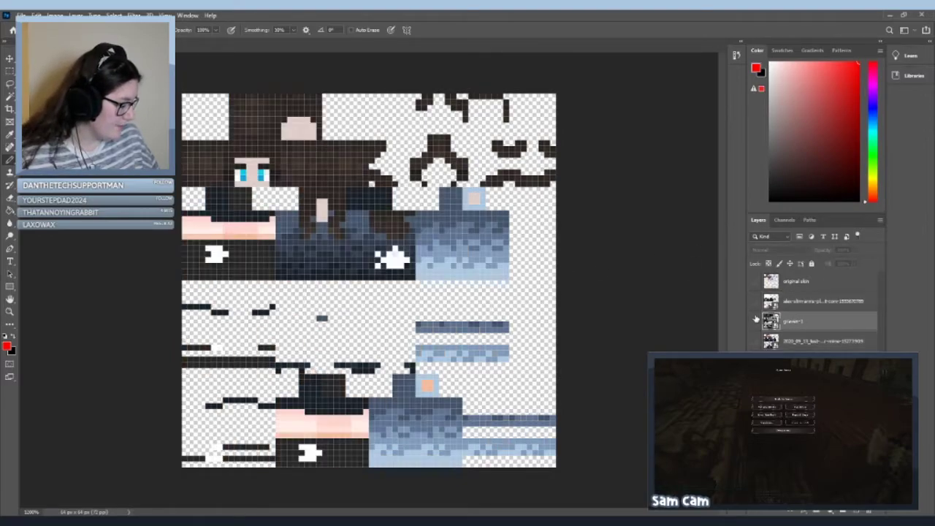
click(755, 320)
click(755, 301)
click(786, 303)
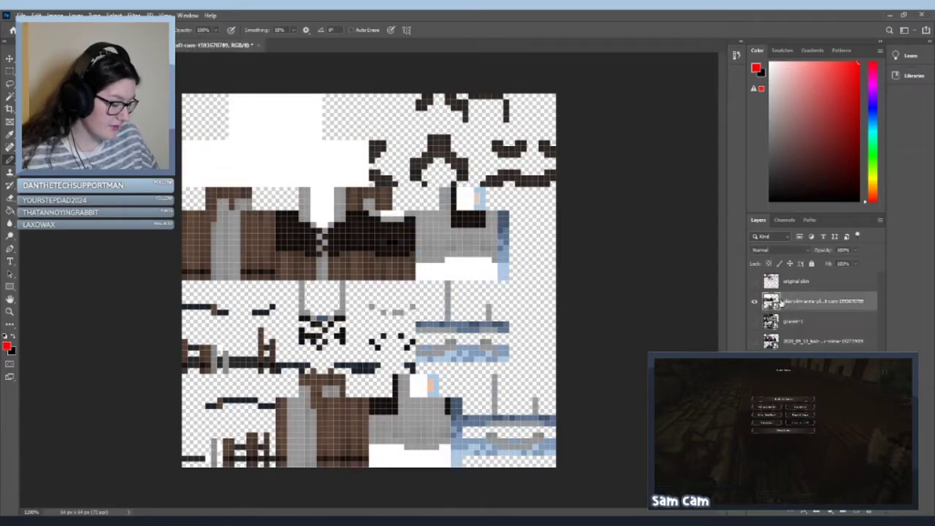
click(754, 301)
click(754, 321)
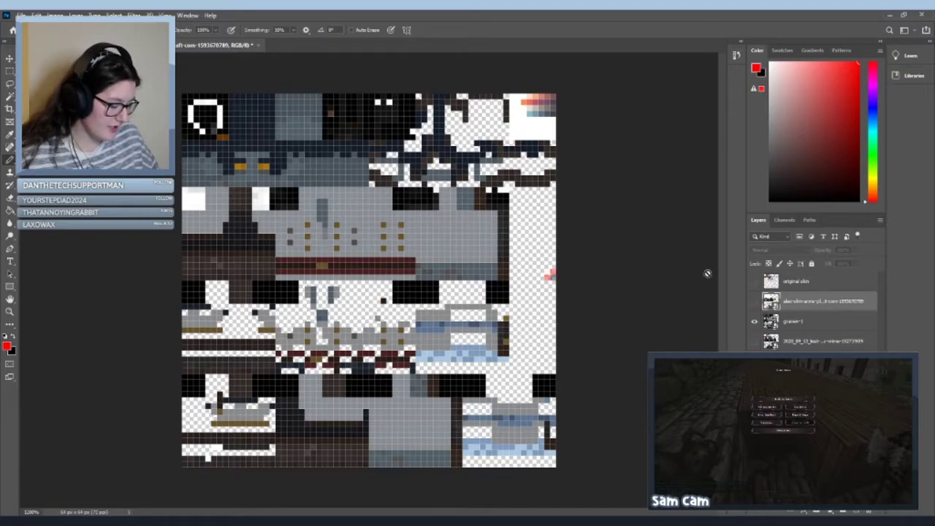
click(754, 322)
click(755, 341)
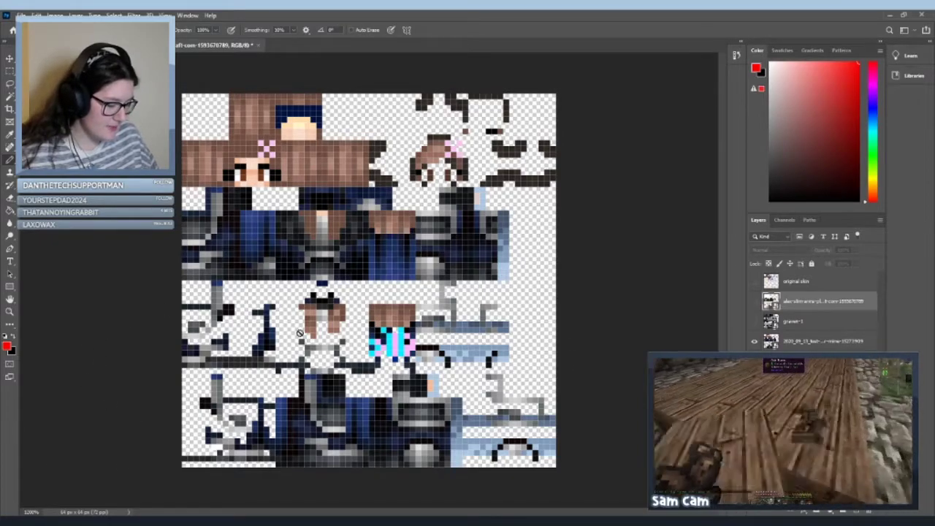
click(756, 342)
Step: Show the brown-and-grey alex-skin reference, move it into the Kingdom RP group beneath the hair, and show the coloured skin layout template
click(754, 301)
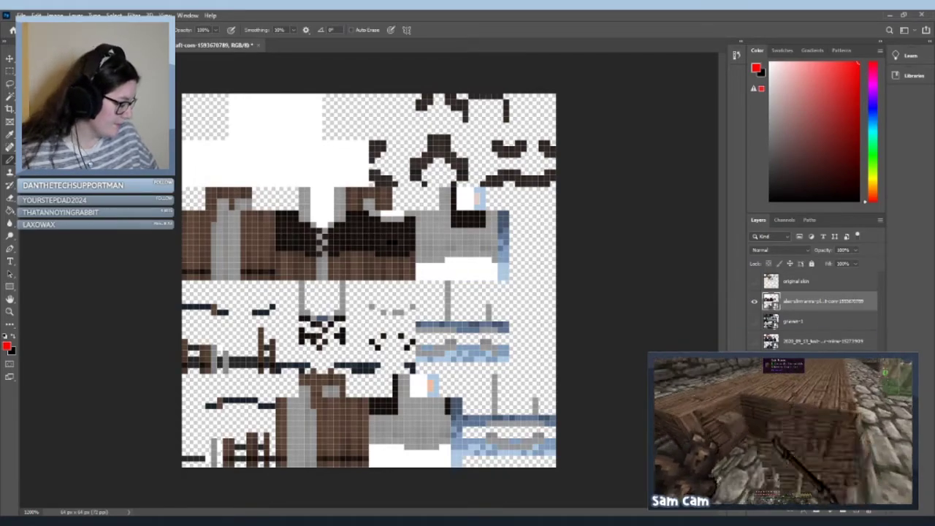
key(Delete)
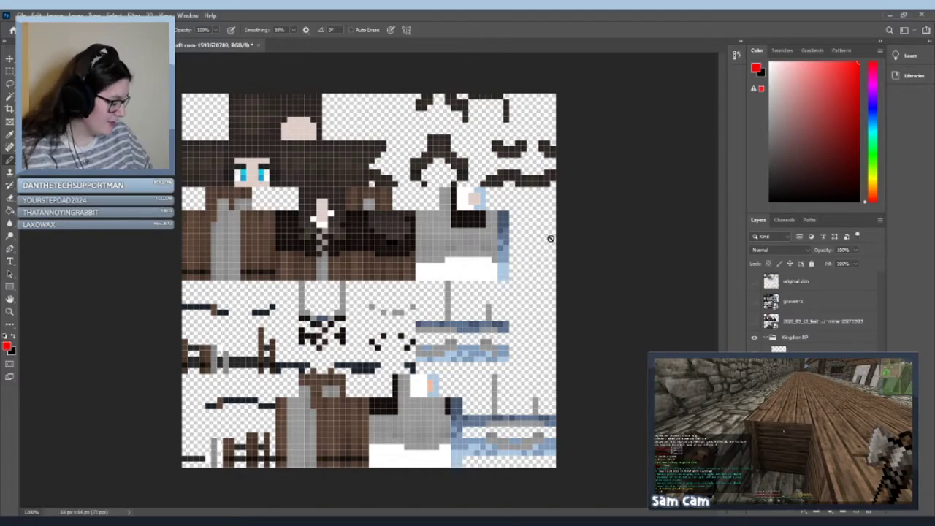
click(754, 416)
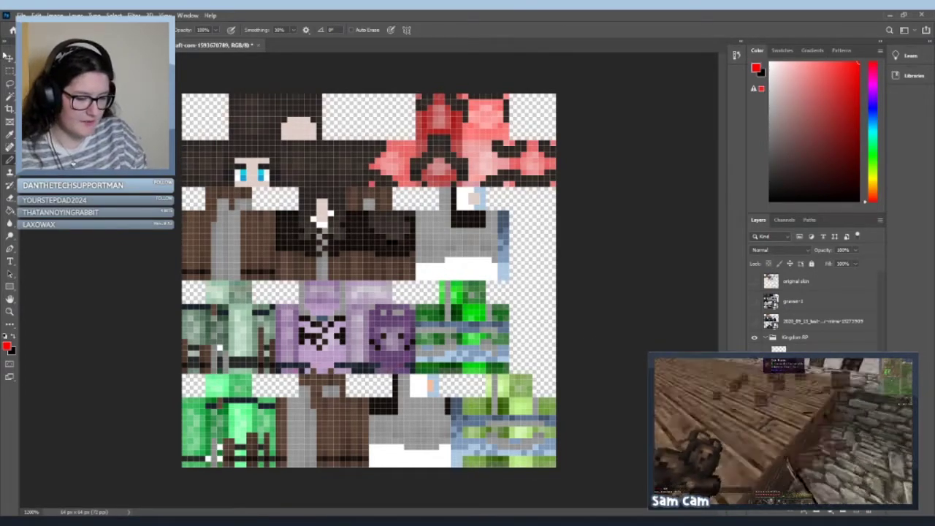
key(v)
drag(367, 238, 412, 250)
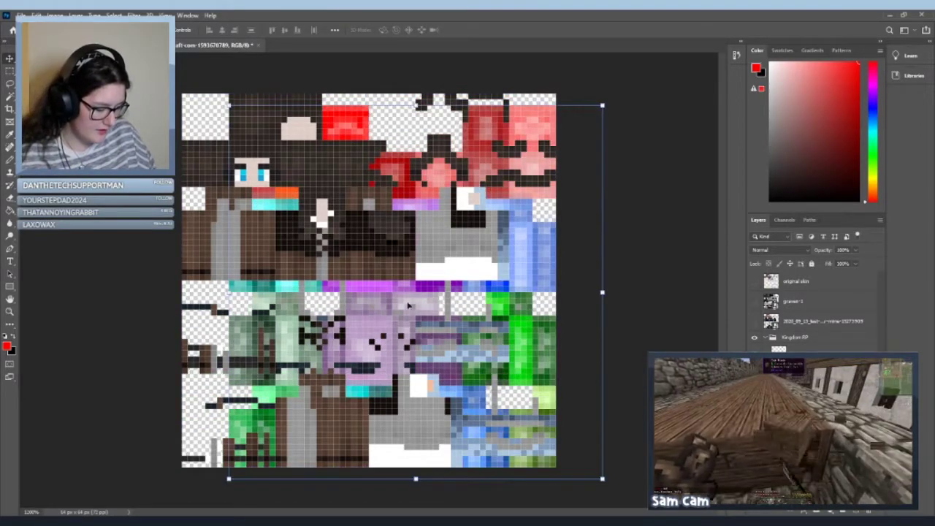
key(ctrl+z)
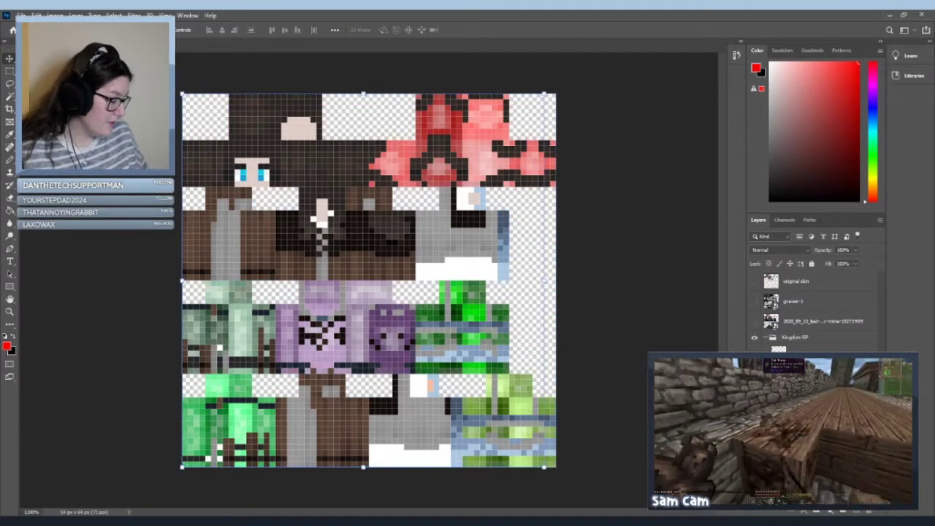
click(559, 90)
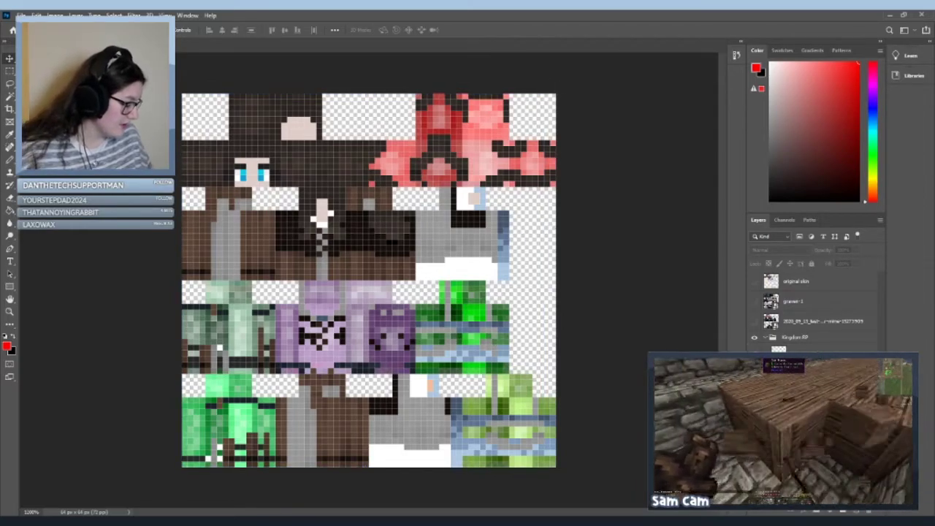
click(756, 339)
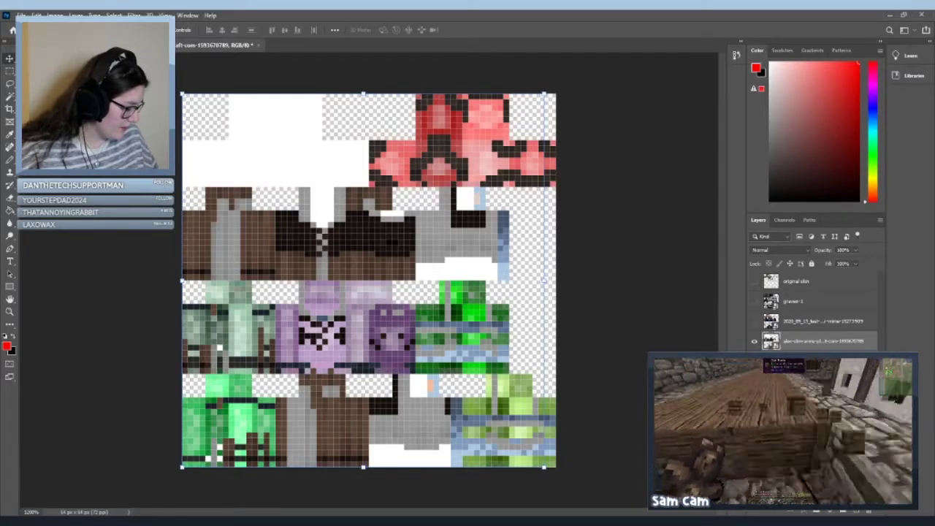
key(ctrl+z)
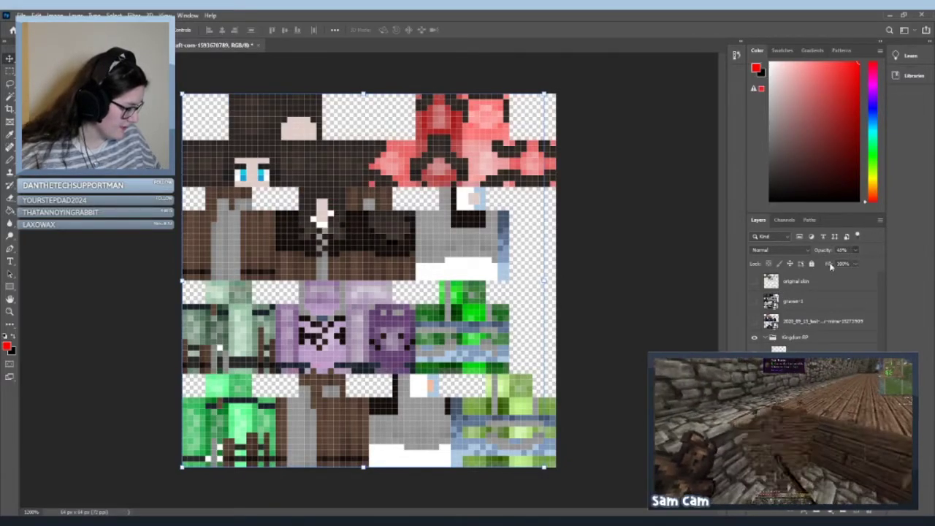
Step: Lower the opacity of the alex-skin reference layer and hide the layout template and the old blue outfit
drag(829, 268, 836, 269)
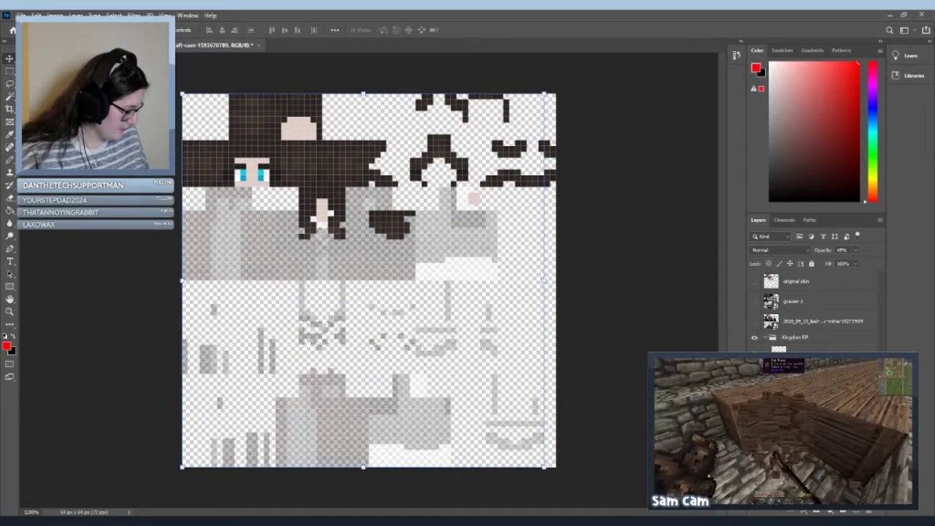
click(856, 510)
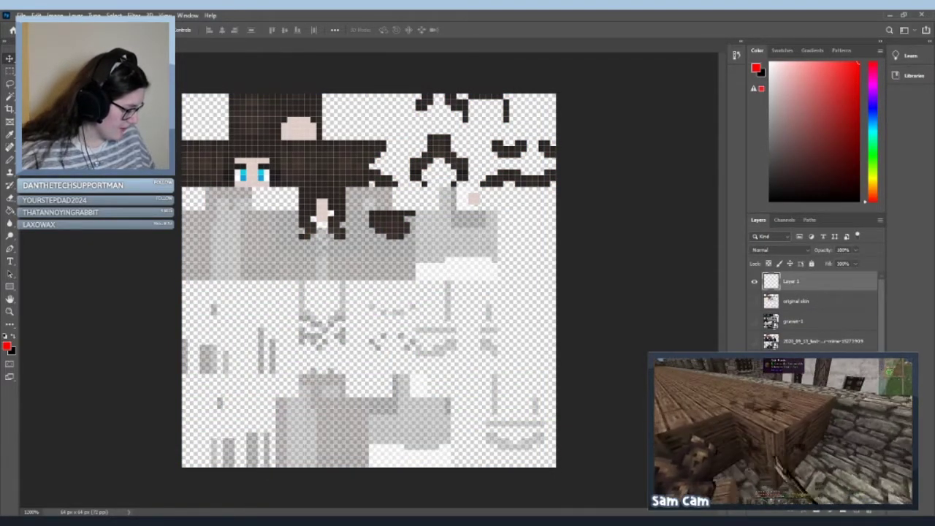
key(ctrl+z)
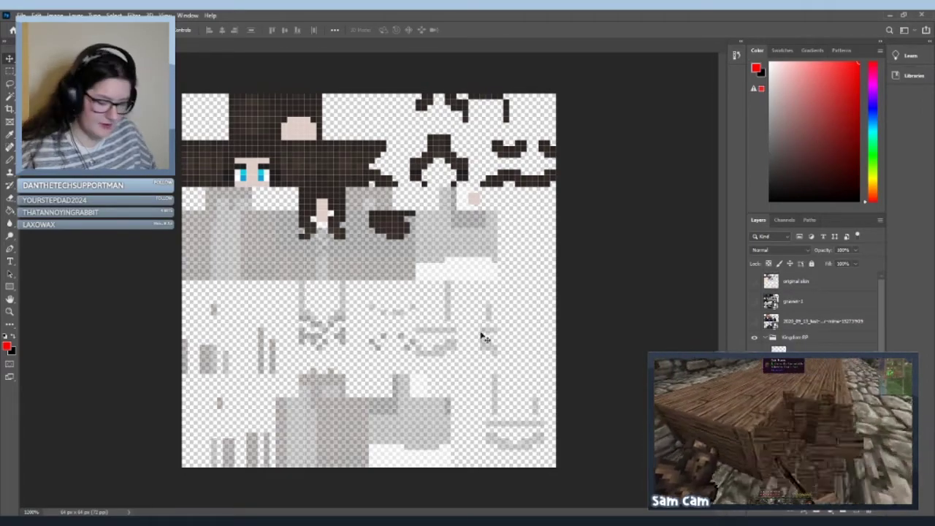
Step: Set the foreground colour to white and fill a backdrop behind the faded reference skin with the Paint Bucket
click(13, 338)
key(i)
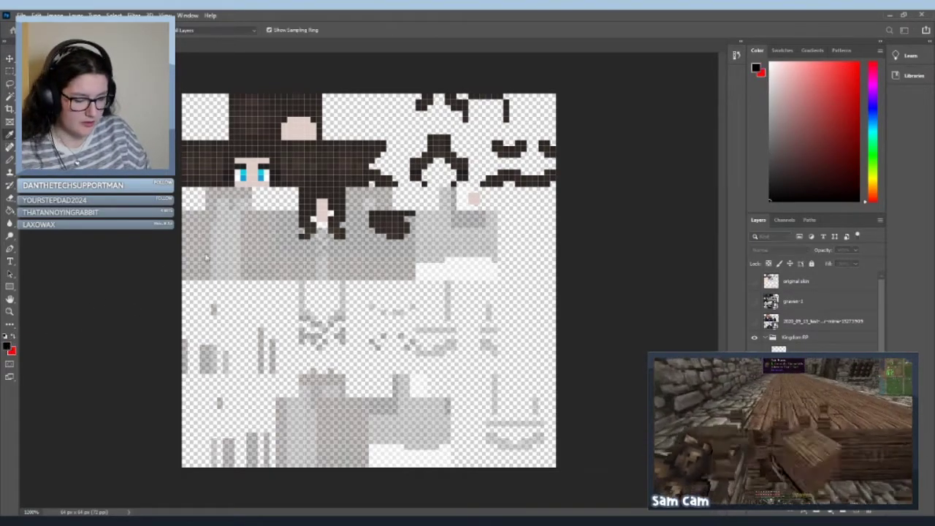
click(242, 85)
key(v)
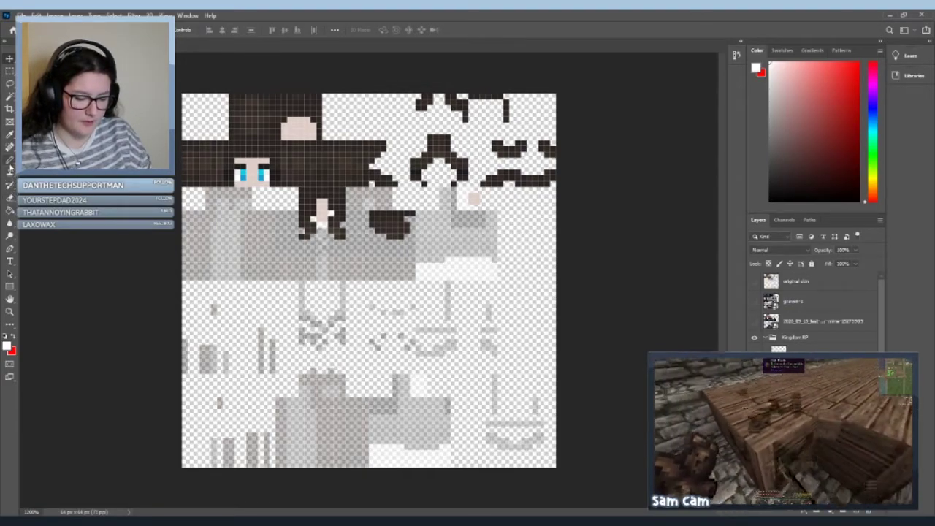
key(g)
click(249, 182)
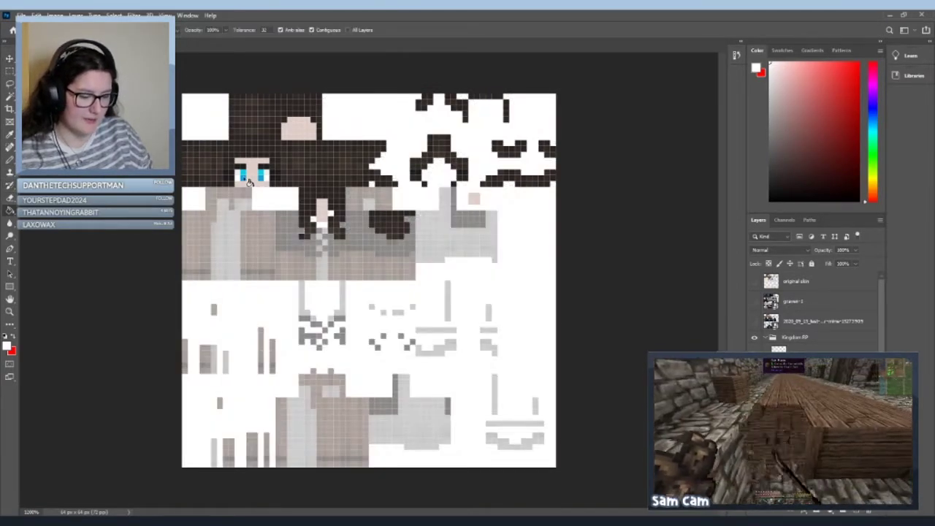
Step: Add a new layer, sample the reference's light grey and pencil the shirt strip down the centre of the torso front
key(v)
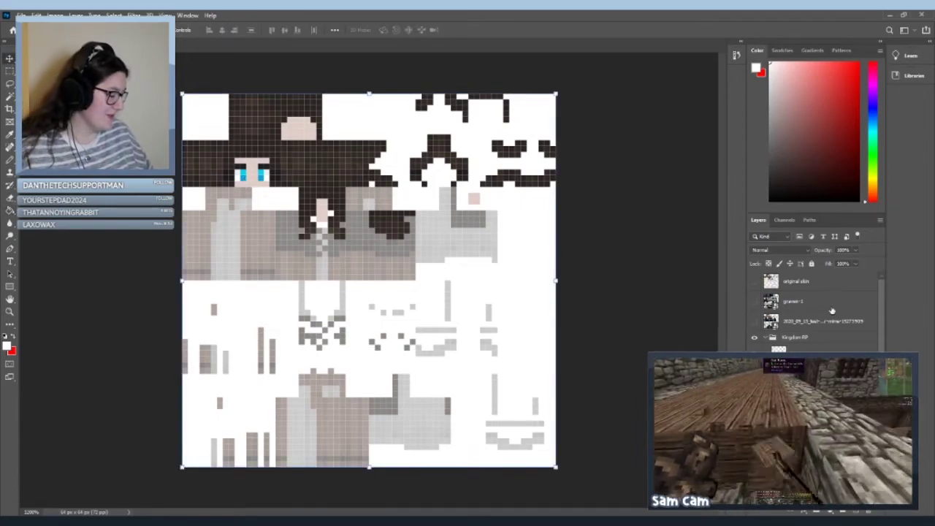
click(343, 167)
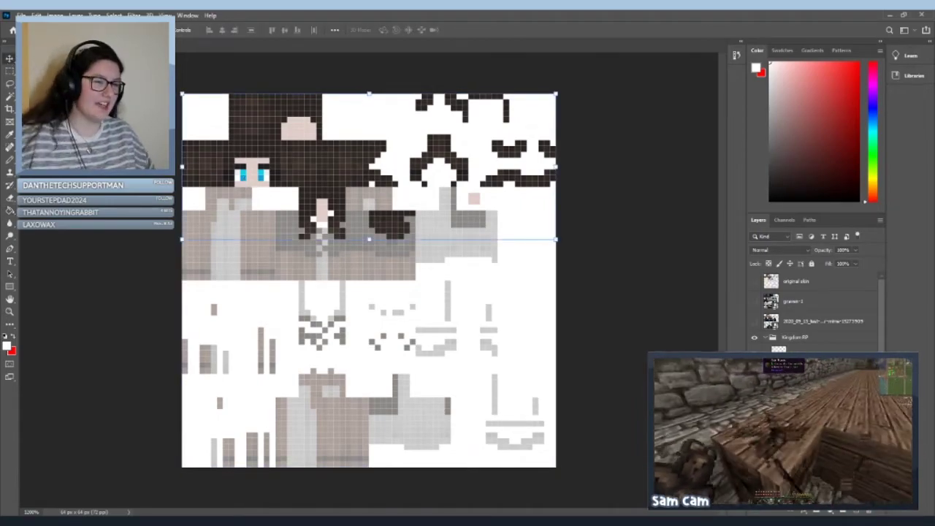
key(ctrl+shift+alt+n)
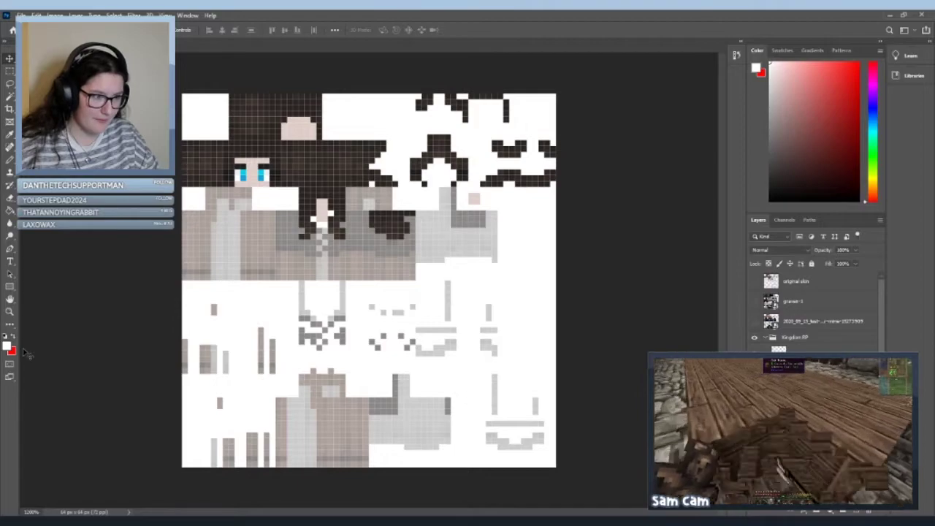
key(i)
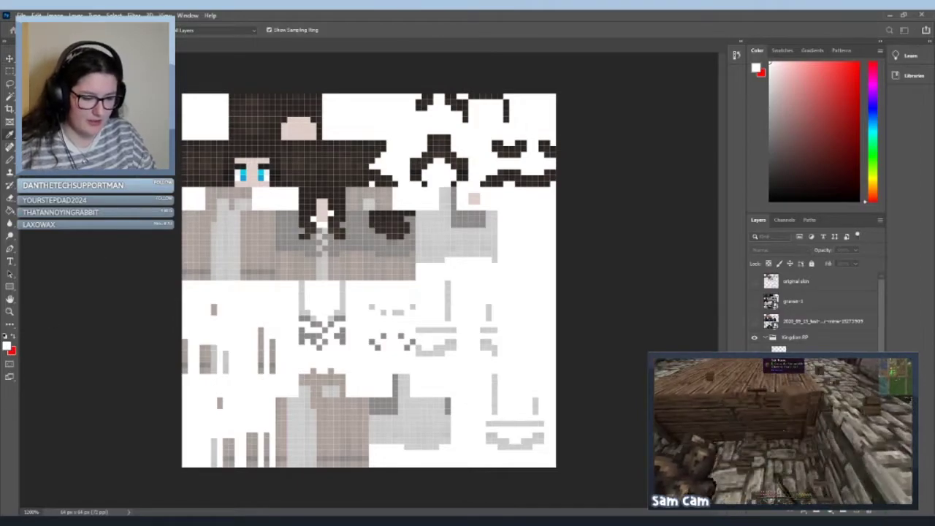
key(v)
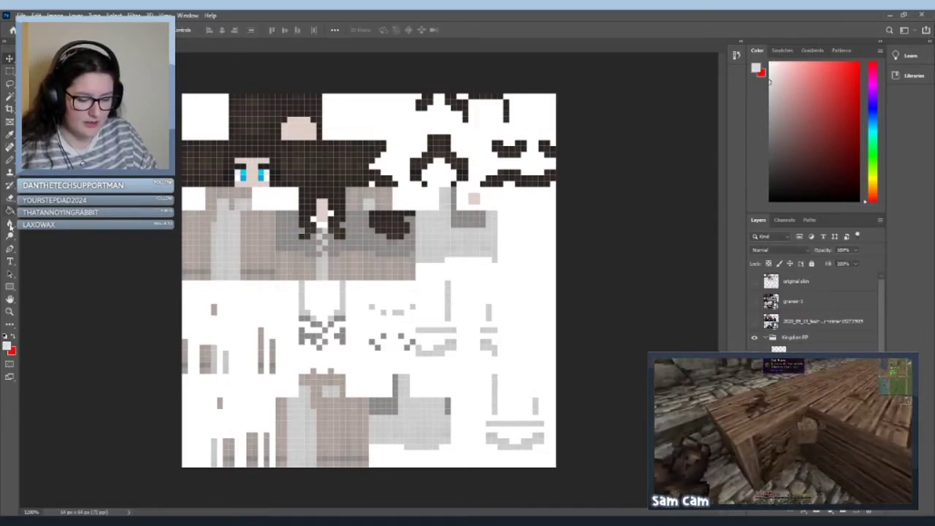
key(b)
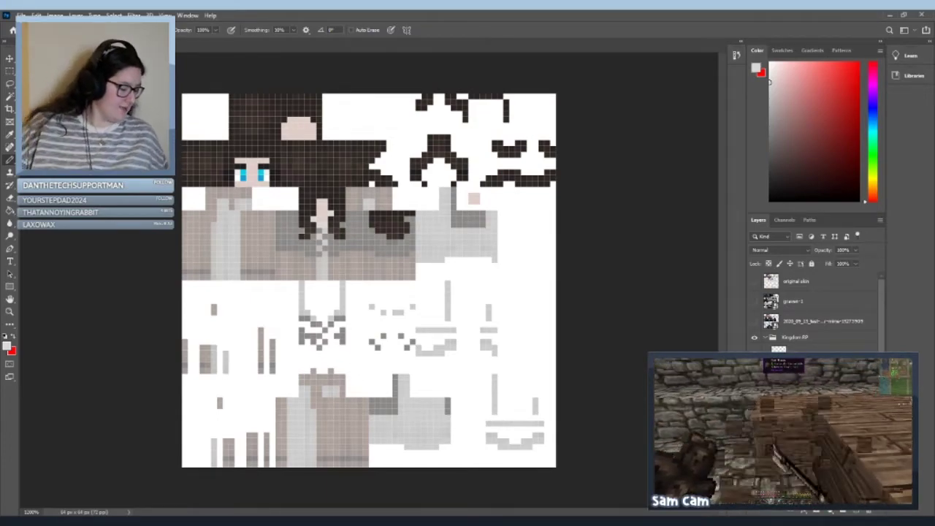
scroll(811, 314, down, 1)
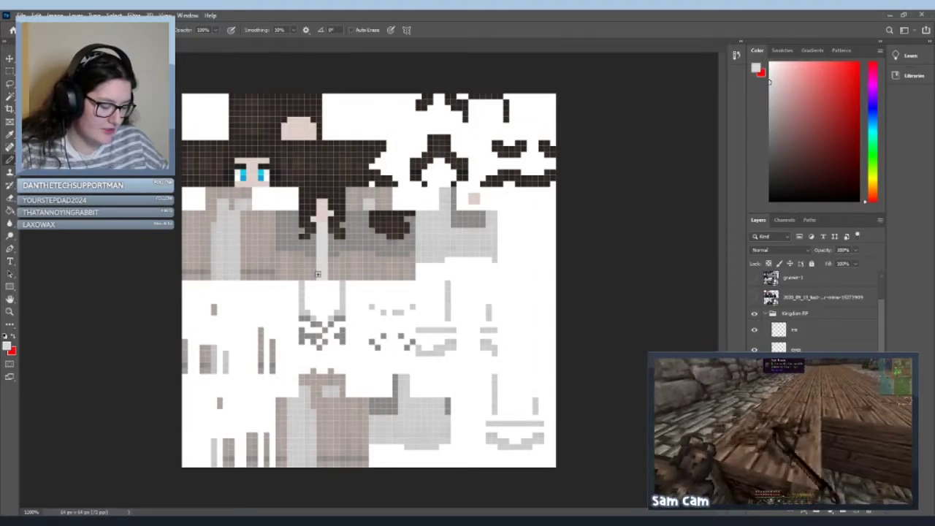
Step: Hide the grey shirt layer and pencil a red zigzag of lacing pixels down the torso's centre on a new layer
click(754, 409)
click(856, 511)
click(13, 344)
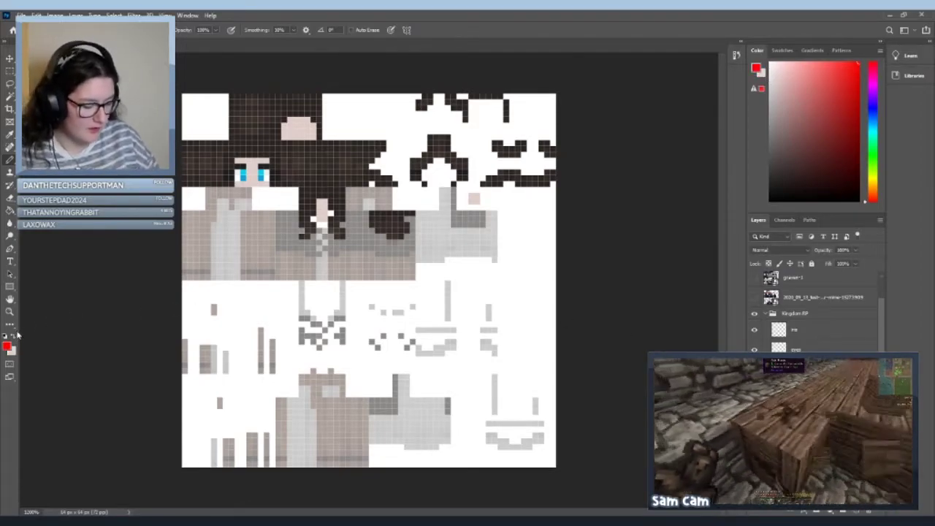
click(319, 231)
click(324, 237)
click(319, 242)
click(324, 248)
click(318, 254)
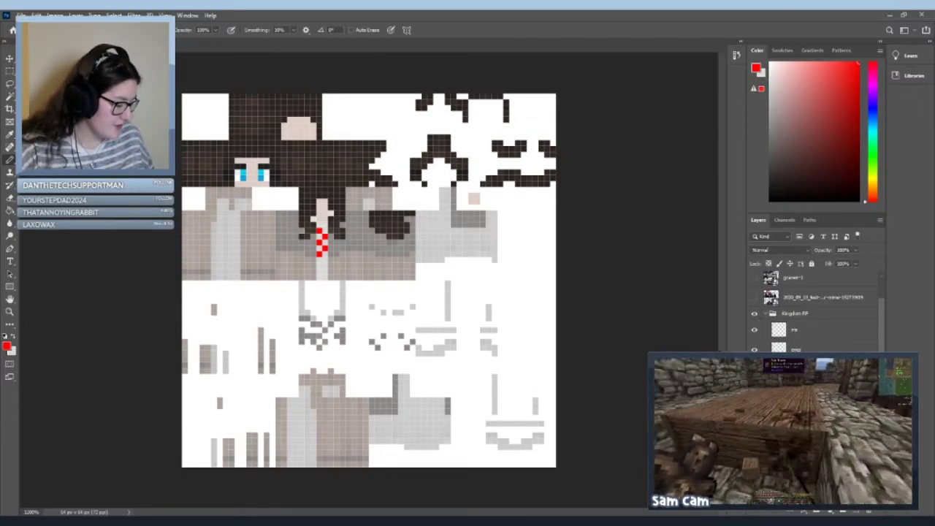
Step: Paint the bodice area beside the lacing red and delete the red pixels spilling onto the torso's side face
mouse_move(313, 237)
mouse_down()
mouse_move(310, 204)
mouse_move(307, 217)
mouse_move(278, 214)
mouse_up()
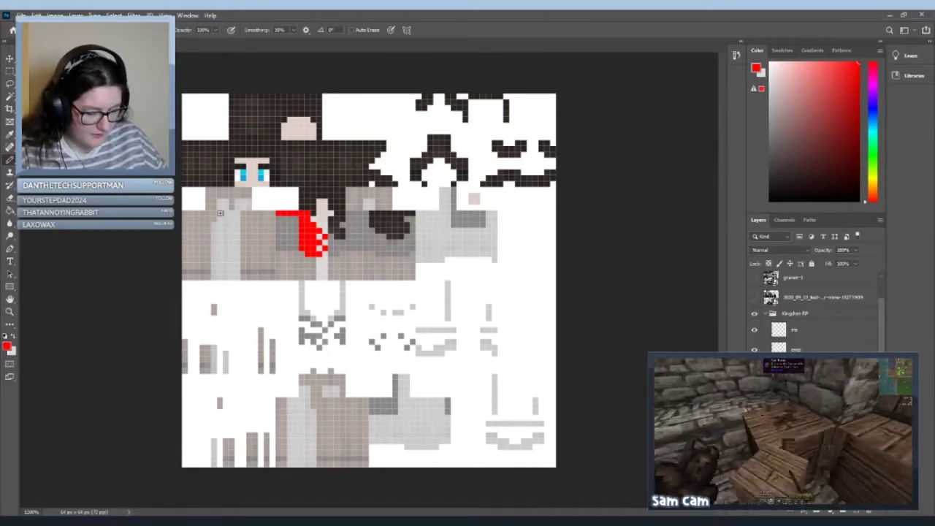
click(10, 72)
drag(241, 188, 288, 247)
key(Delete)
key(ctrl+d)
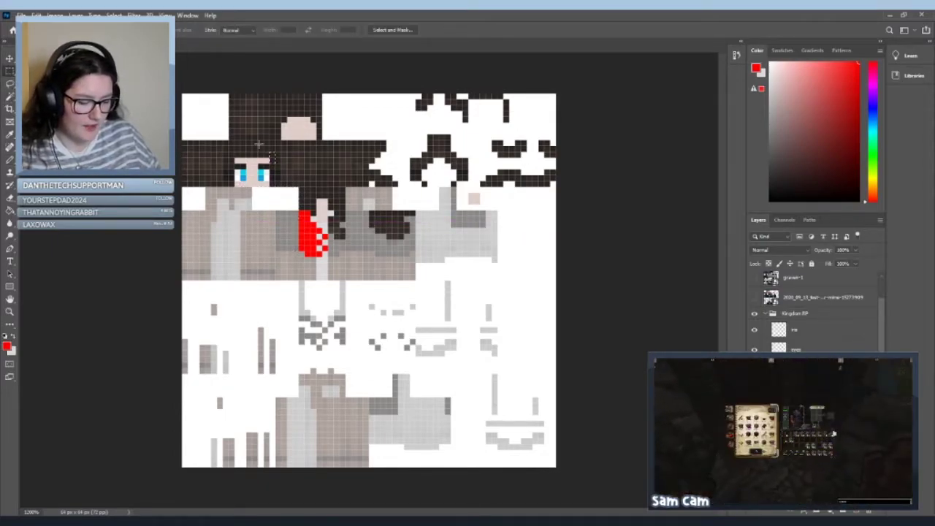
Step: Pencil the other half of the bodice red on the torso front beside the lacing, and undo the last stroke
click(9, 159)
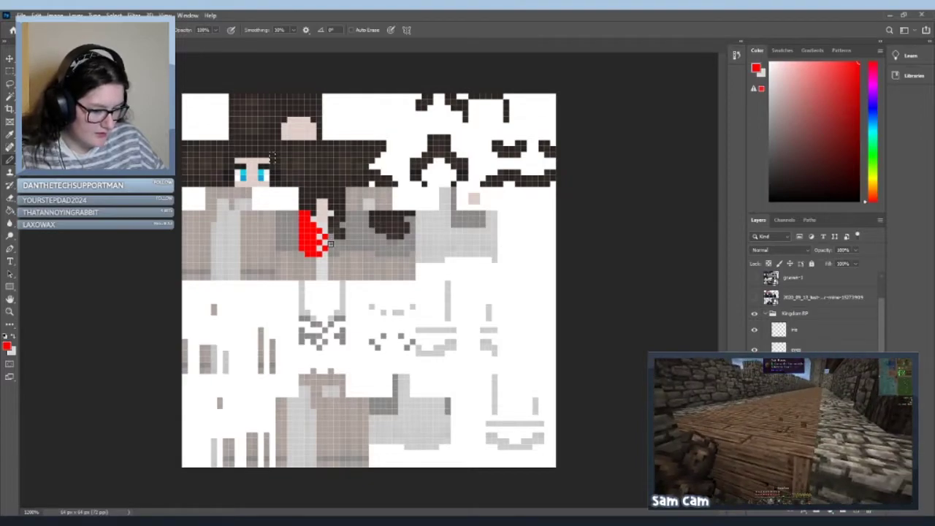
key(m)
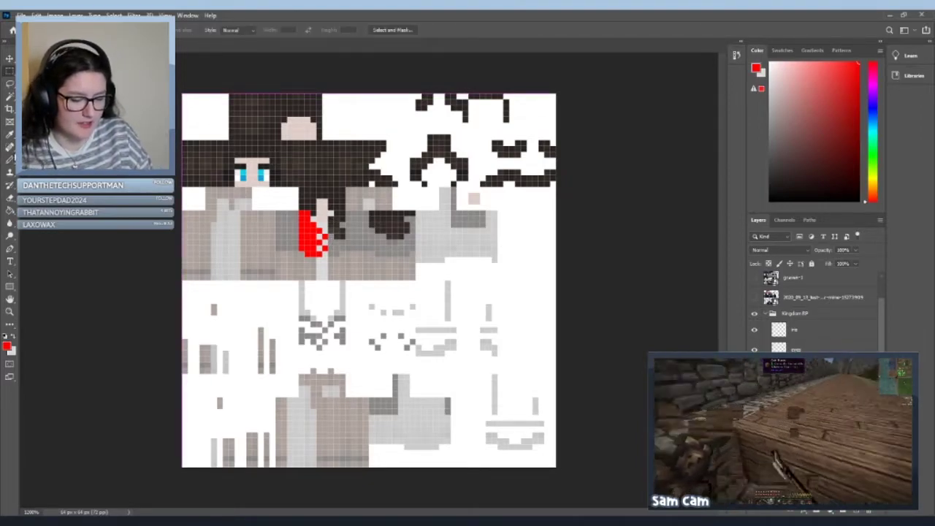
key(b)
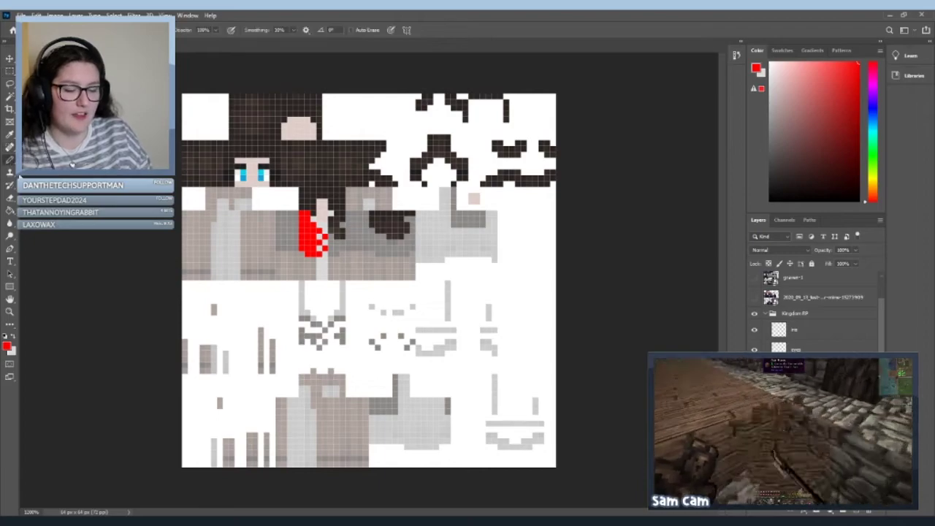
mouse_move(335, 236)
mouse_down()
mouse_move(332, 255)
mouse_move(341, 219)
mouse_up()
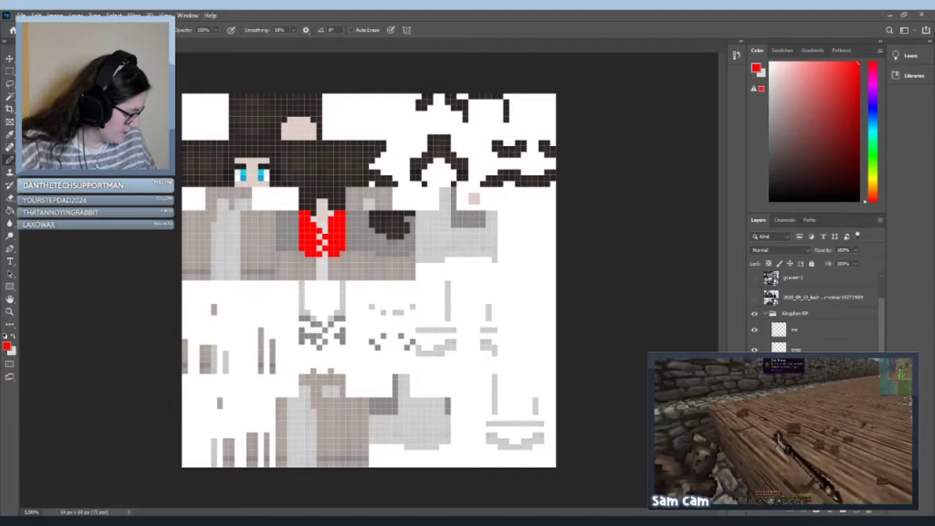
key(ctrl+z)
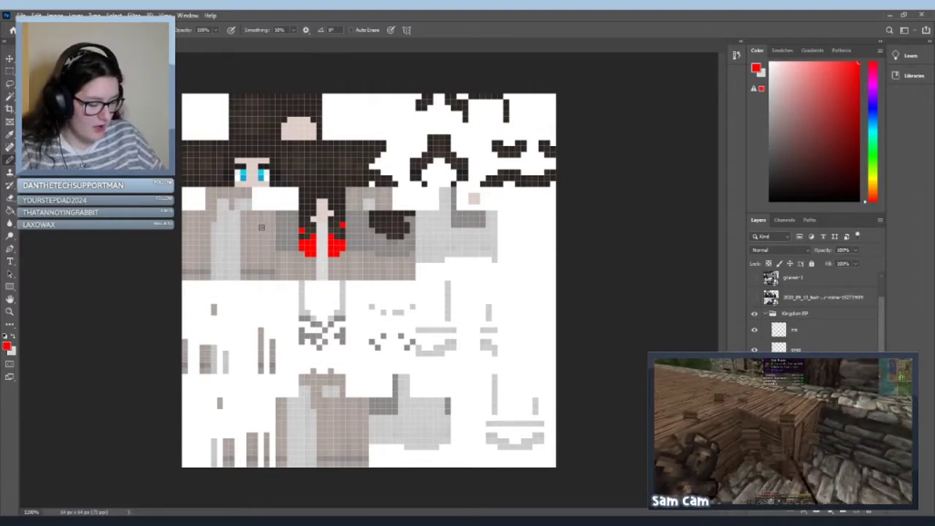
Step: Try painting both torso side faces red, redraw the lacing zigzag down the centre, and undo the side-face paint
mouse_move(279, 213)
mouse_down()
mouse_move(278, 245)
mouse_move(292, 249)
mouse_move(296, 219)
mouse_move(283, 212)
mouse_move(290, 241)
mouse_up()
mouse_move(346, 248)
mouse_down()
mouse_move(363, 219)
mouse_move(367, 241)
mouse_move(352, 244)
mouse_move(363, 213)
mouse_up()
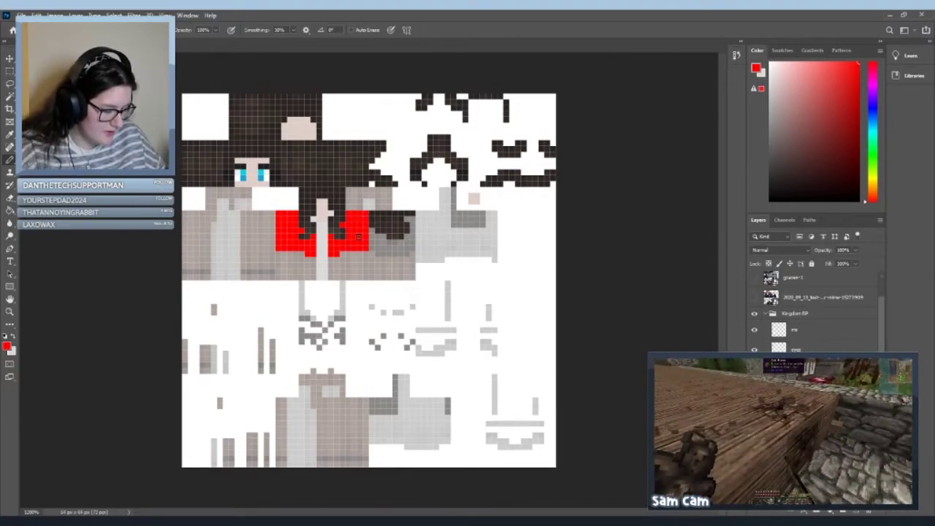
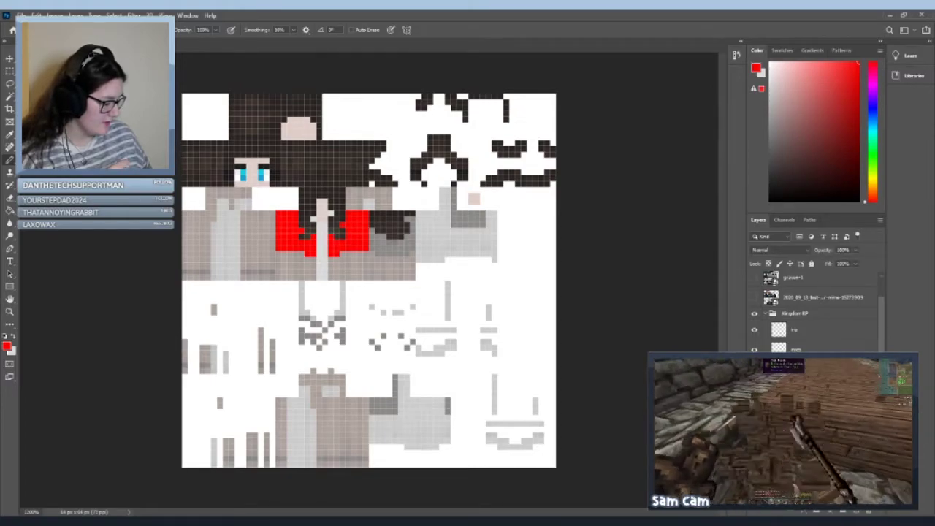
drag(320, 231, 320, 254)
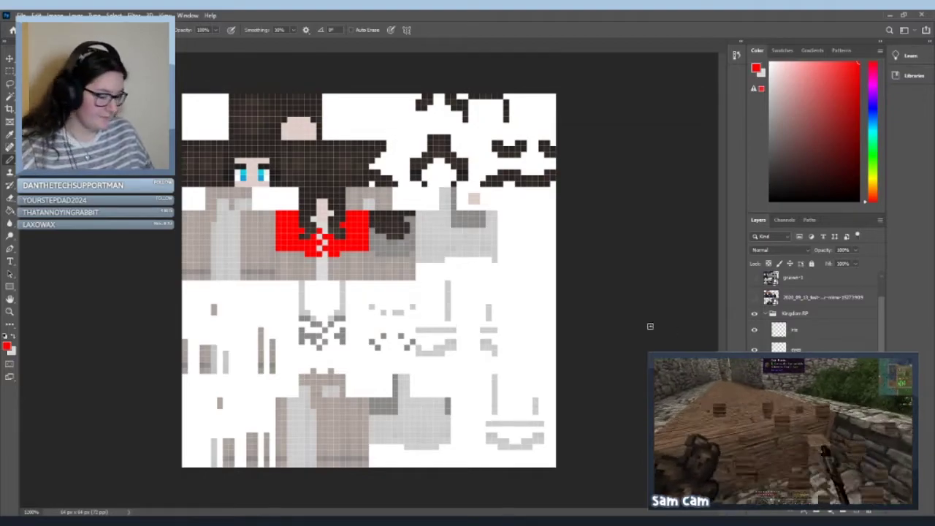
click(10, 198)
key(ctrl+z)
key(ctrl+z)
key(ctrl+z)
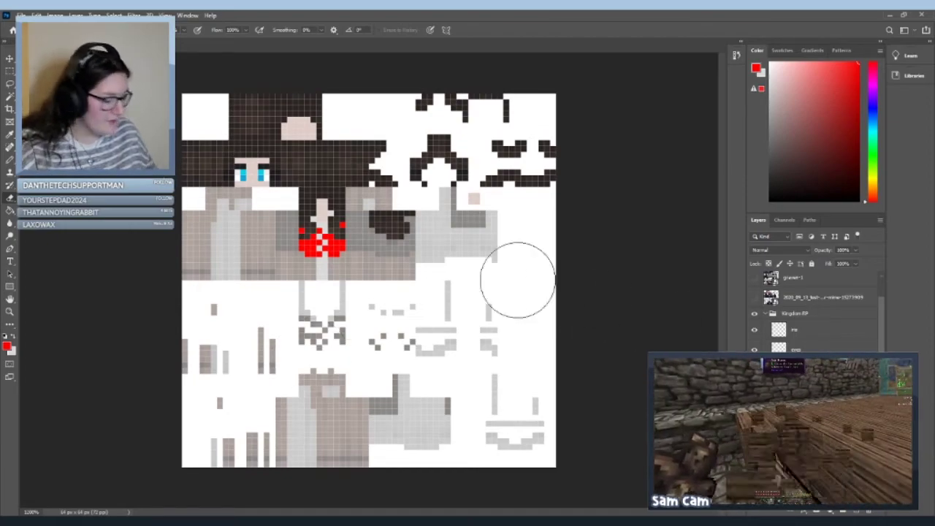
Step: Extend the red bodice and its lacing zigzag down to the bottom edge of the torso front with the Pencil
click(10, 134)
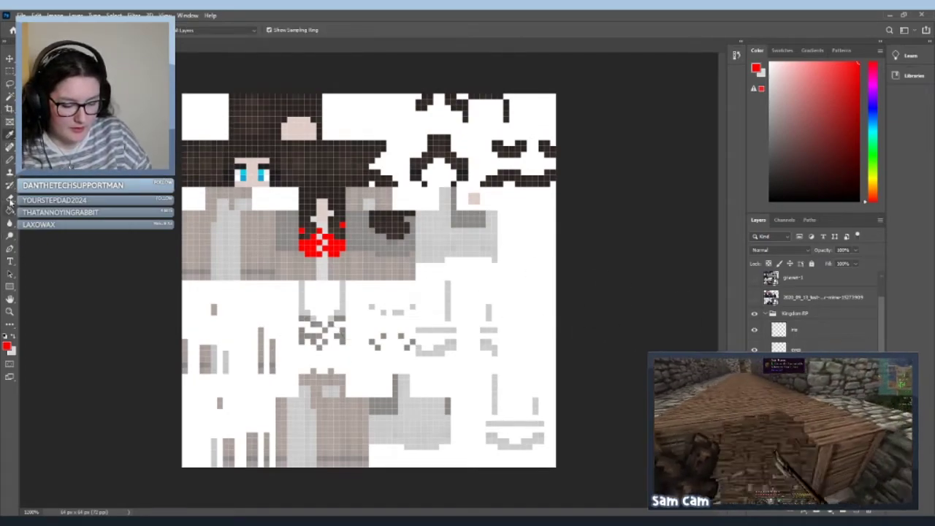
click(10, 159)
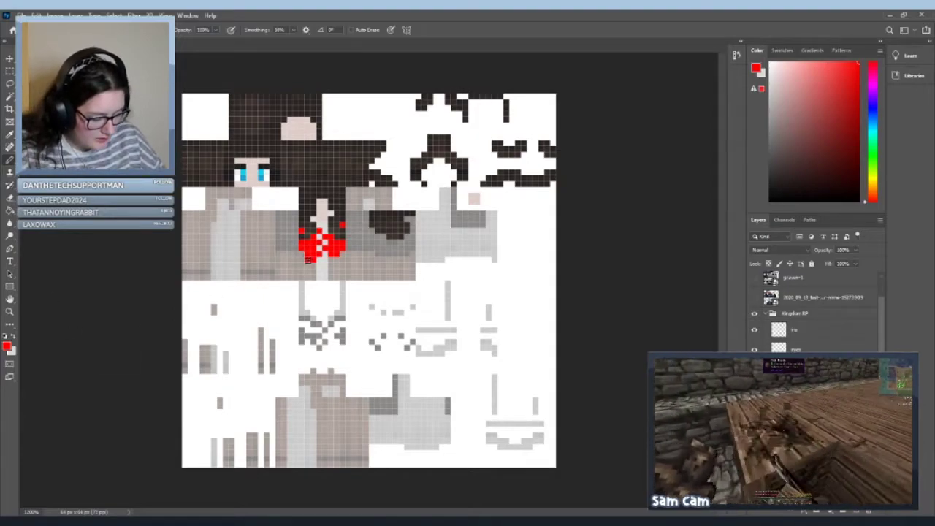
drag(312, 265, 307, 276)
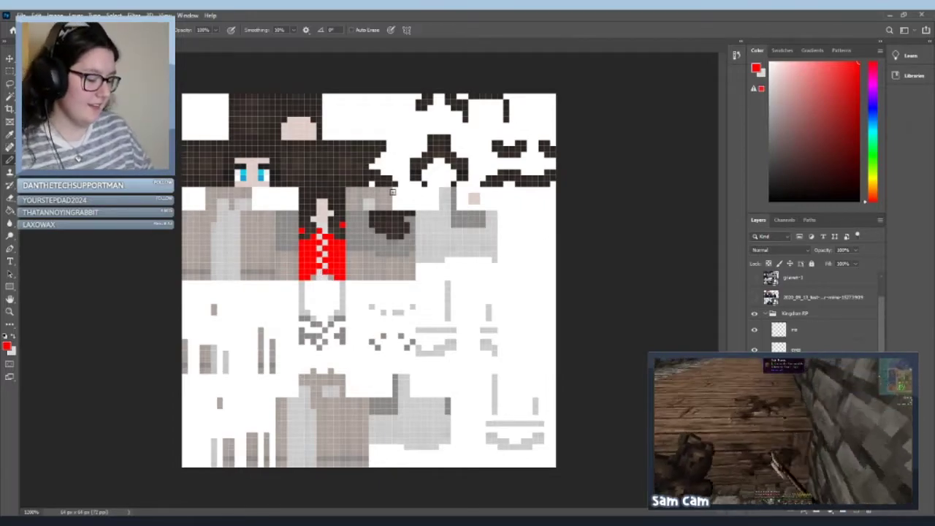
click(290, 278)
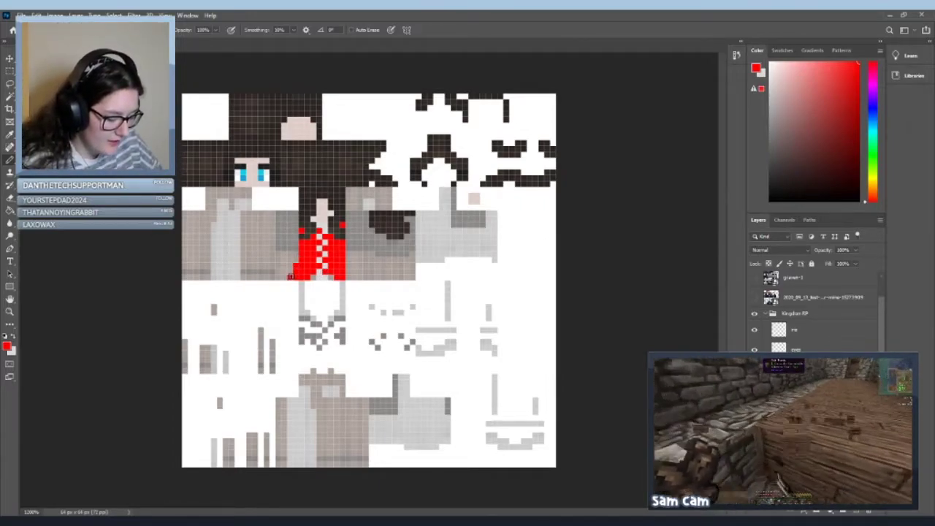
click(290, 272)
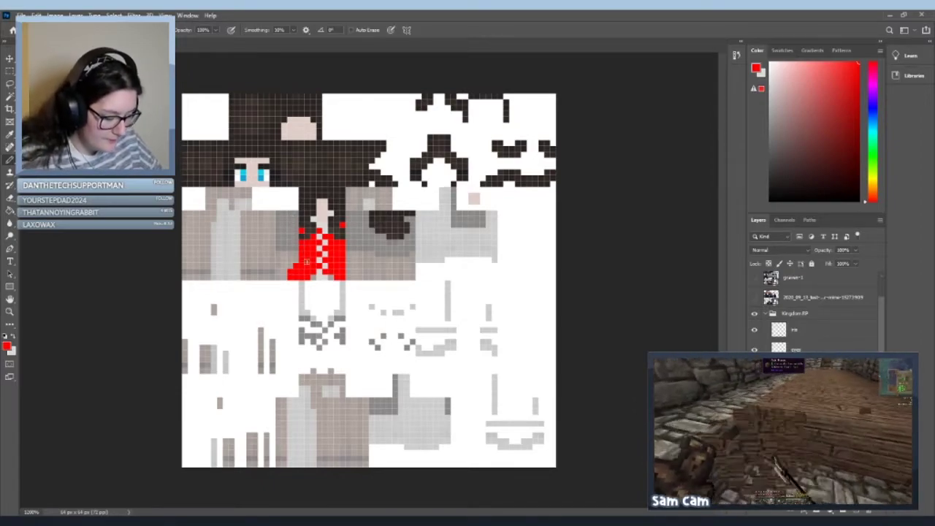
key(ctrl+z)
key(ctrl+z)
key(ctrl+z)
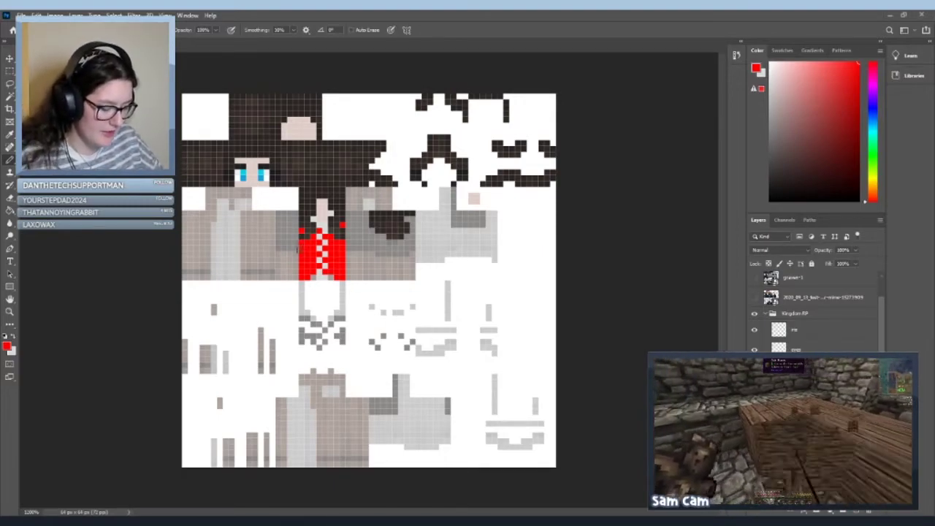
Step: Pencil the torso side face left of the front red, leaving a curved armhole at its upper edge
click(295, 273)
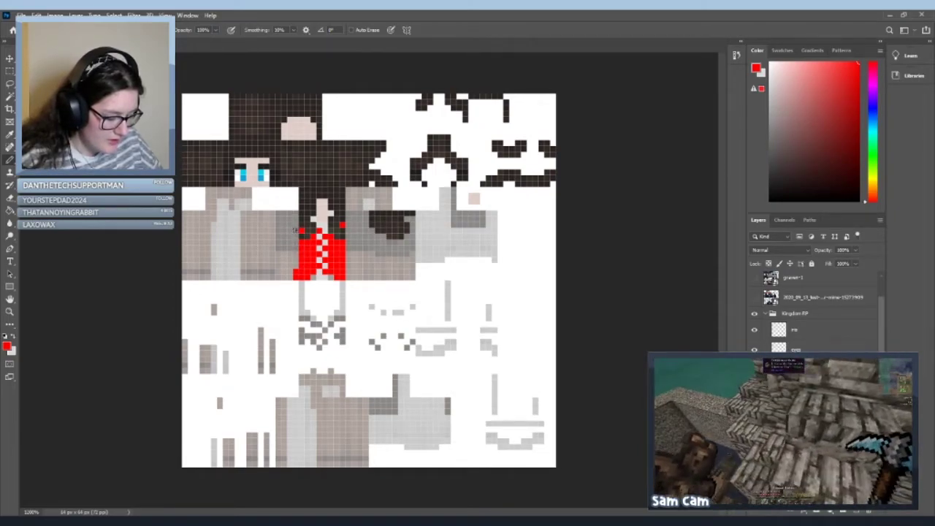
mouse_move(295, 230)
mouse_down()
mouse_move(285, 225)
mouse_move(284, 276)
mouse_move(296, 261)
mouse_move(290, 238)
mouse_up()
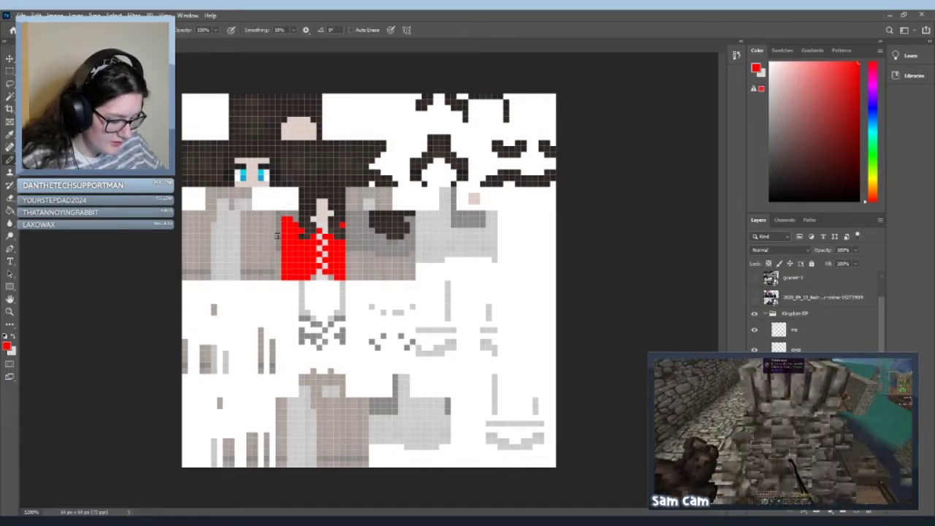
drag(279, 221, 279, 273)
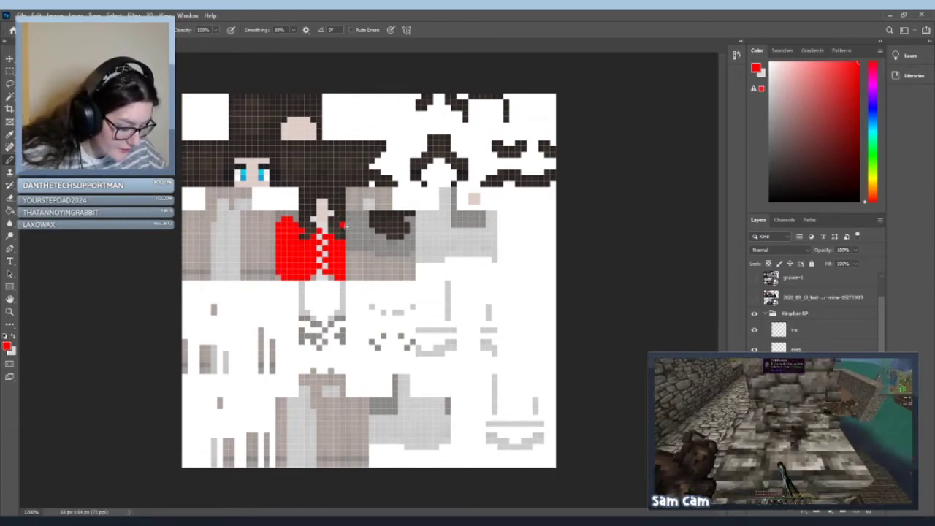
Step: Pencil the torso side face right of the front red, mirroring the curved armhole and rounded lower edge
drag(347, 224, 348, 276)
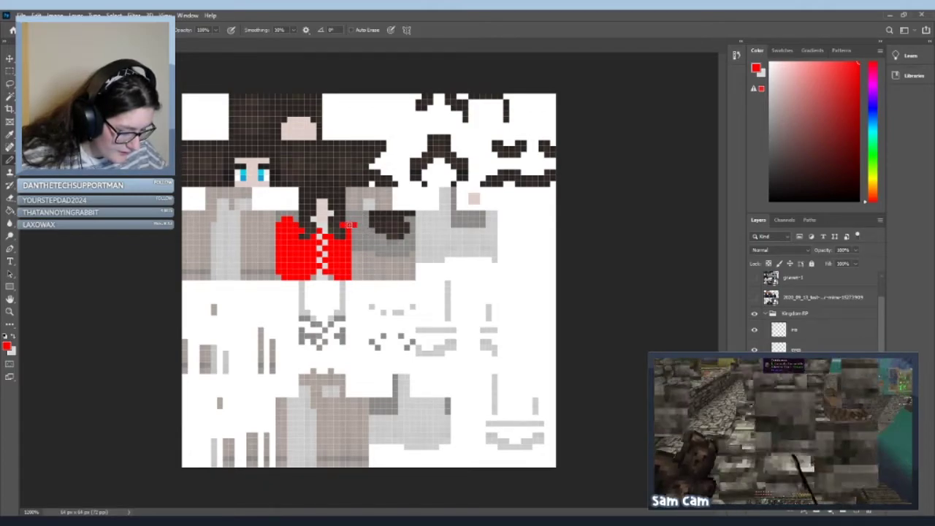
mouse_move(349, 225)
mouse_down()
mouse_move(360, 220)
mouse_move(361, 277)
mouse_move(354, 219)
mouse_up()
click(366, 261)
drag(365, 271, 366, 243)
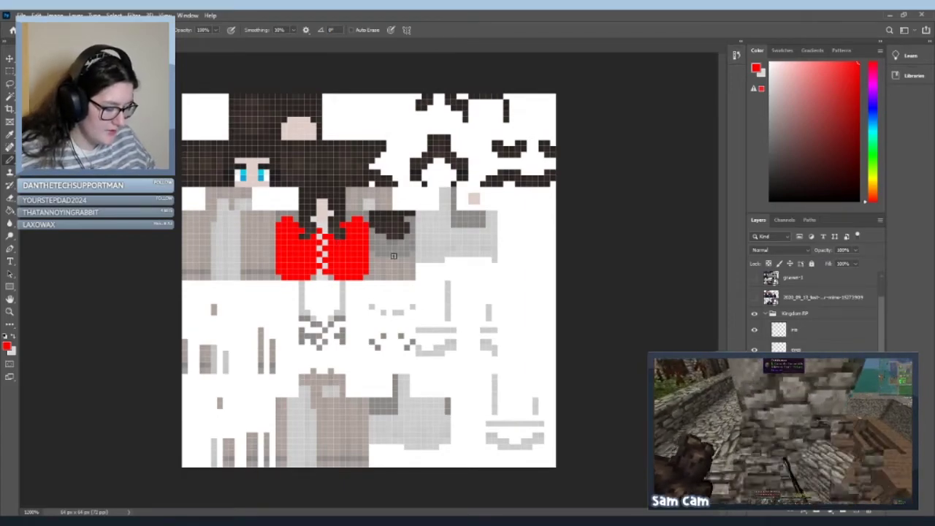
Step: Paint the torso's back face red beneath the hair and delete the stray red pixel below its lower edge
mouse_move(372, 235)
mouse_down()
mouse_move(372, 261)
mouse_move(386, 277)
mouse_move(408, 278)
mouse_move(412, 229)
mouse_up()
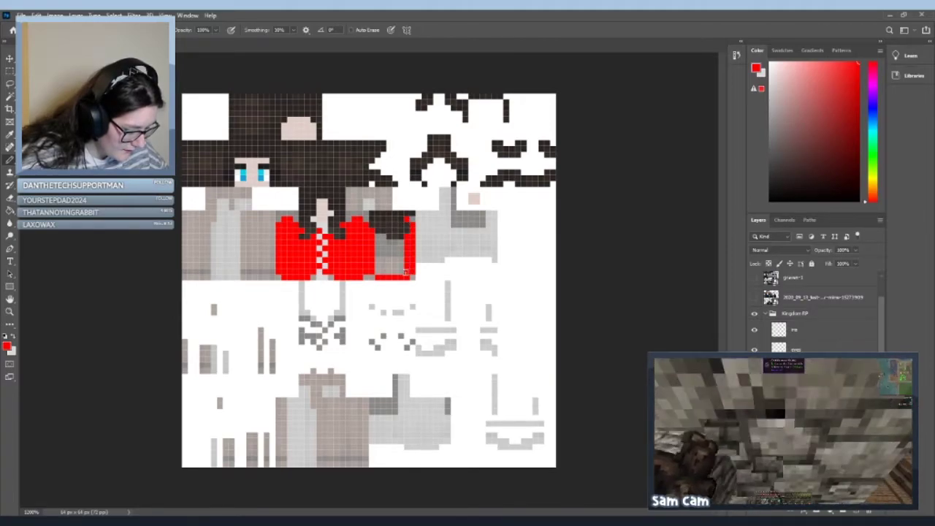
mouse_move(377, 231)
mouse_down()
mouse_move(378, 265)
mouse_move(383, 237)
mouse_move(395, 248)
mouse_move(398, 282)
mouse_up()
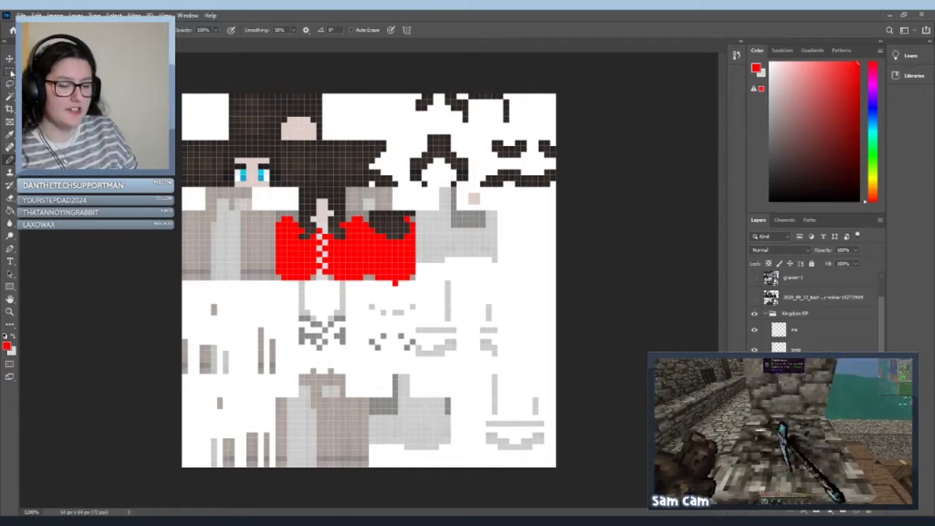
click(11, 72)
drag(380, 283, 415, 299)
key(Delete)
click(360, 316)
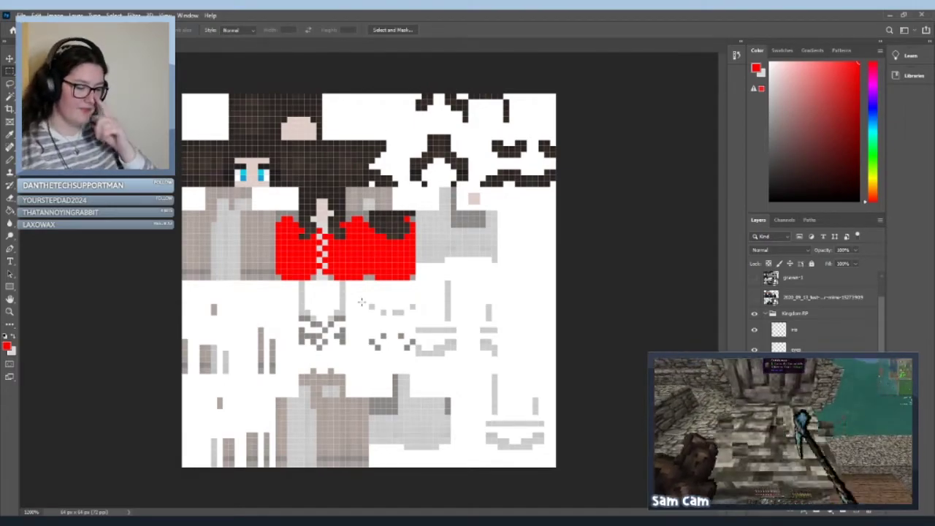
click(9, 198)
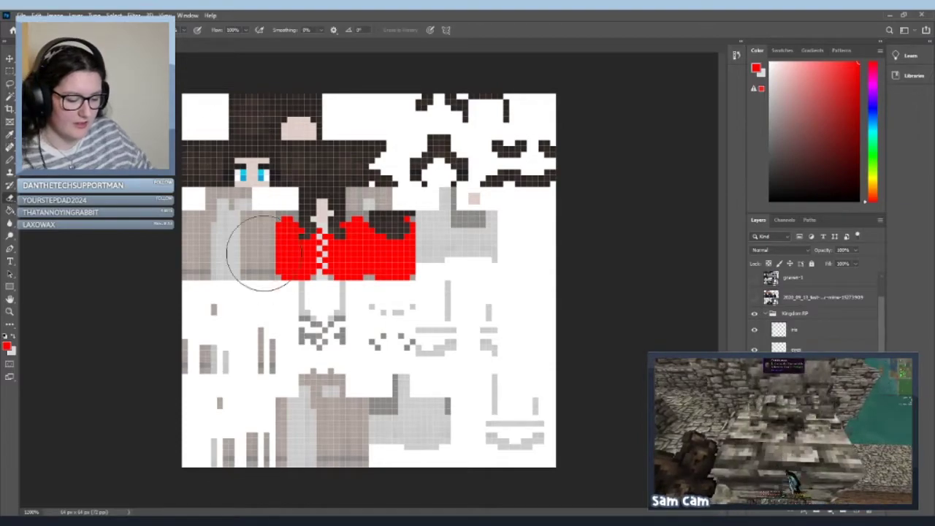
key(b)
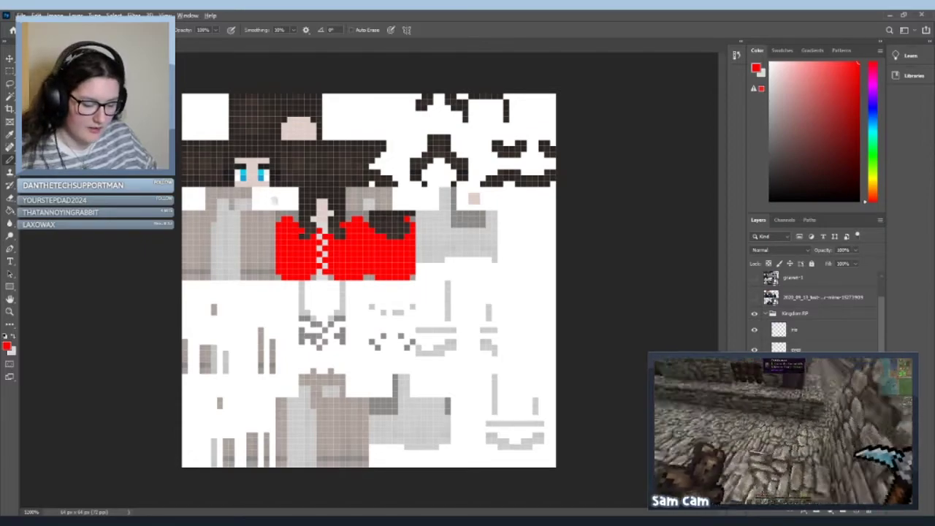
key(m)
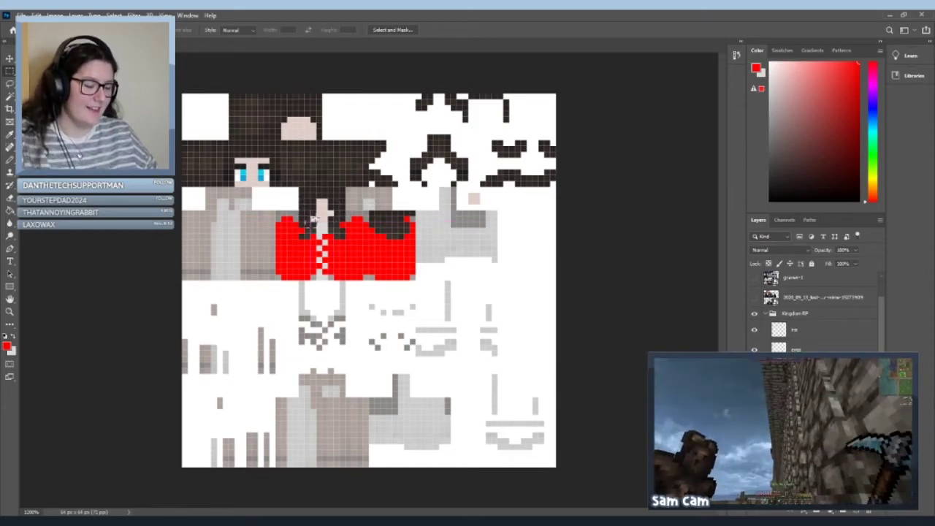
drag(363, 333, 357, 350)
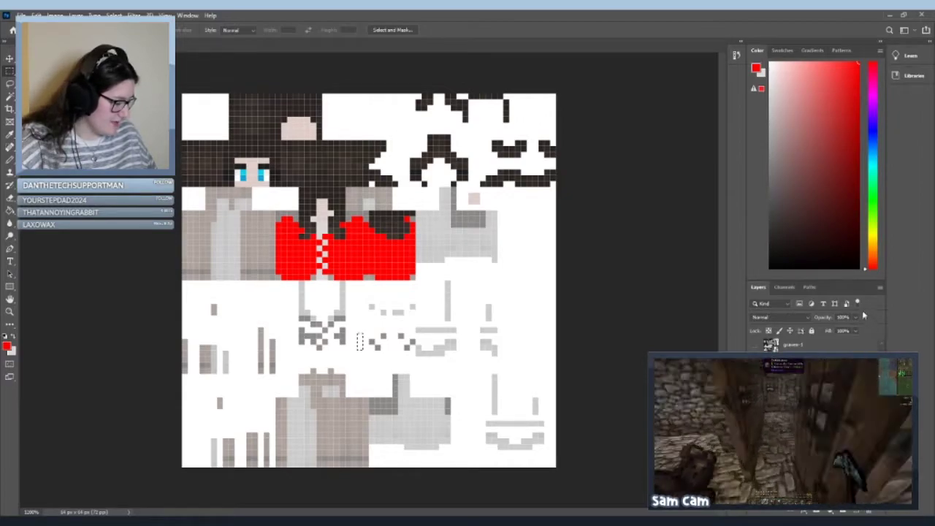
Step: Enlarge the layer list to show more Kingdom RP layers and check the top front layer by toggling its visibility
double_click(841, 284)
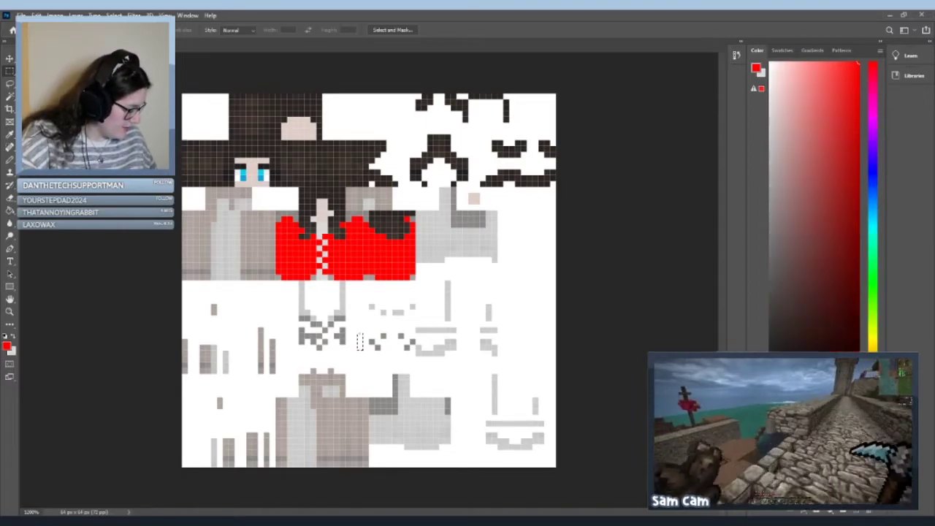
drag(818, 403, 843, 107)
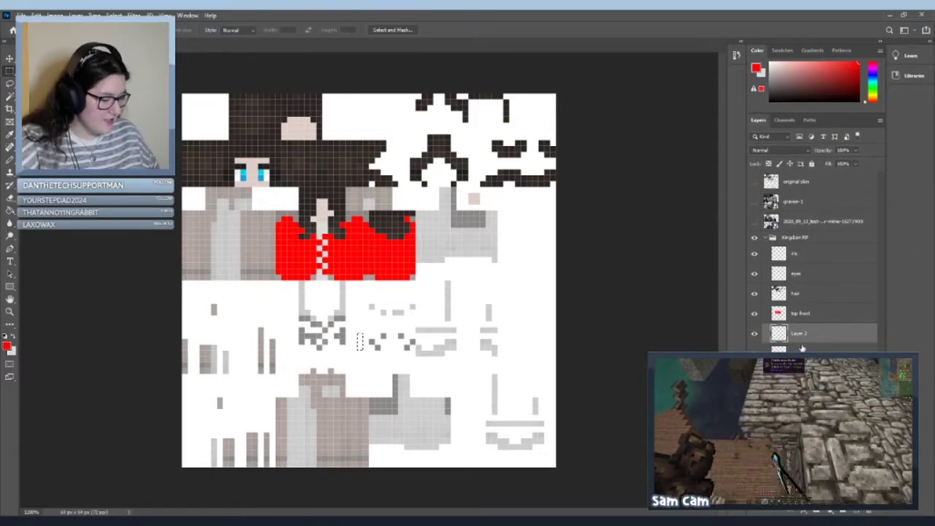
click(754, 314)
click(754, 314)
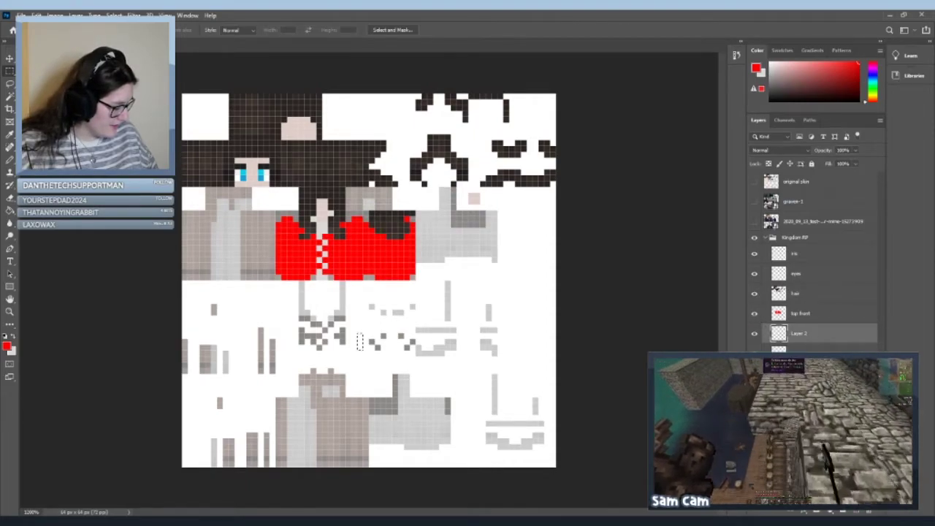
Step: Identify the faded reference skin layer by briefly hiding it, select it and set its opacity to 100%
click(754, 353)
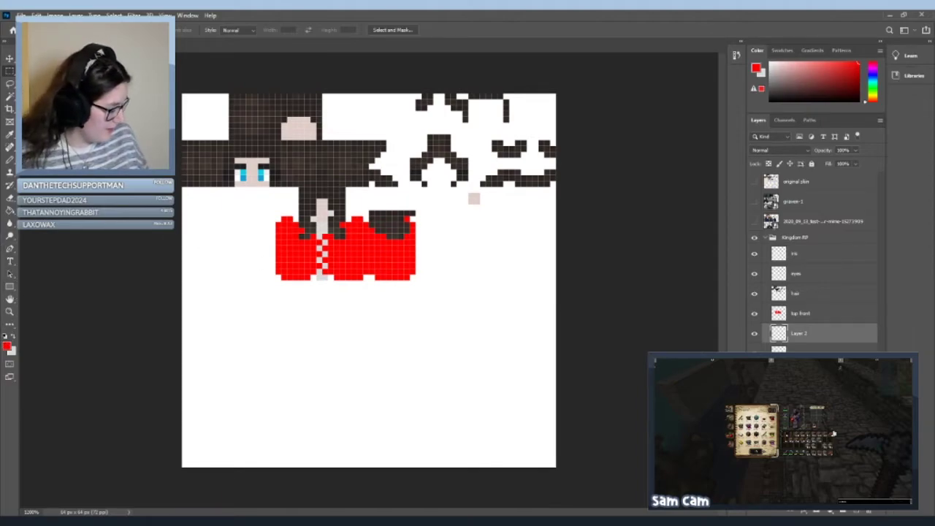
key(ctrl+z)
click(825, 392)
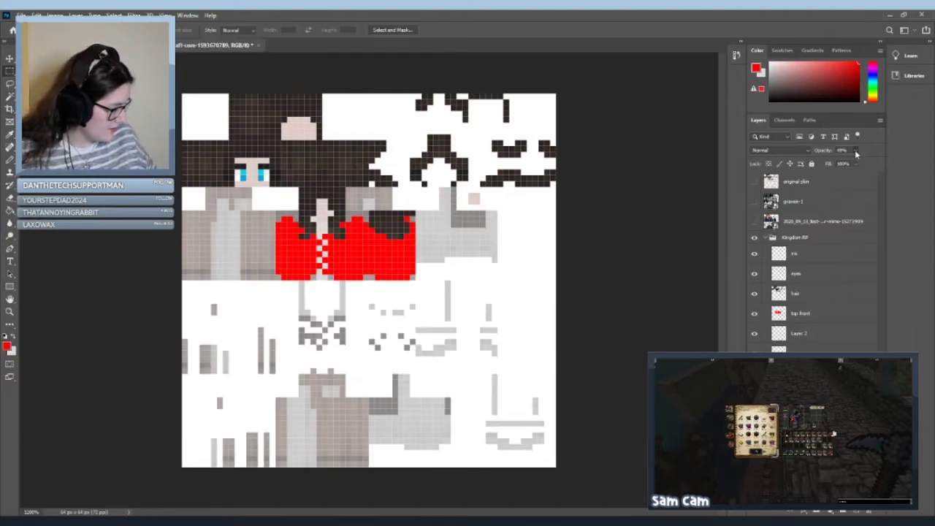
key(0)
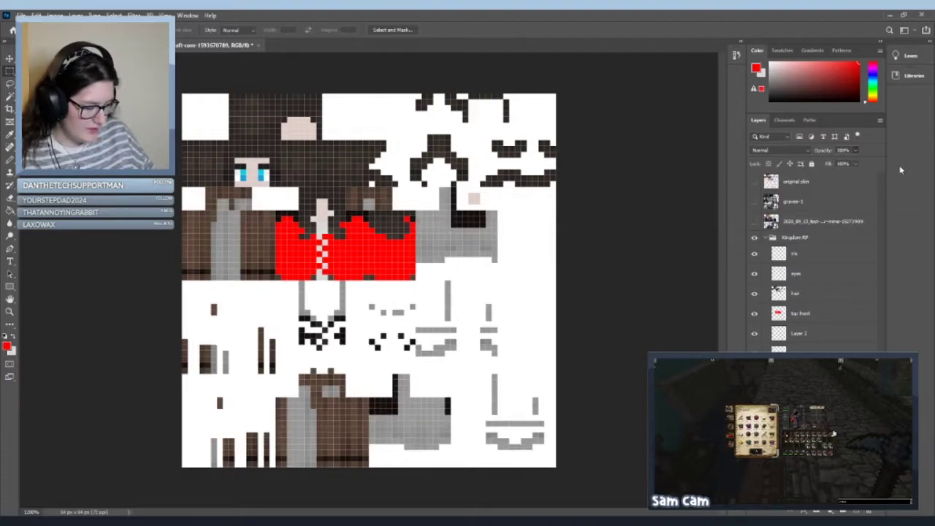
Step: Sample the brown of the reference skin's coat sleeve as the foreground colour
key(i)
click(269, 215)
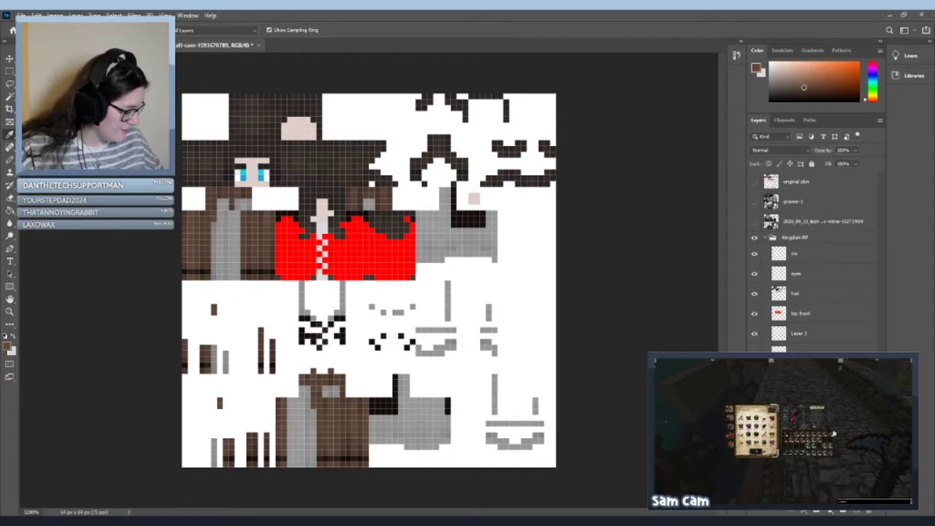
key(ctrl+comma)
key(ctrl+comma)
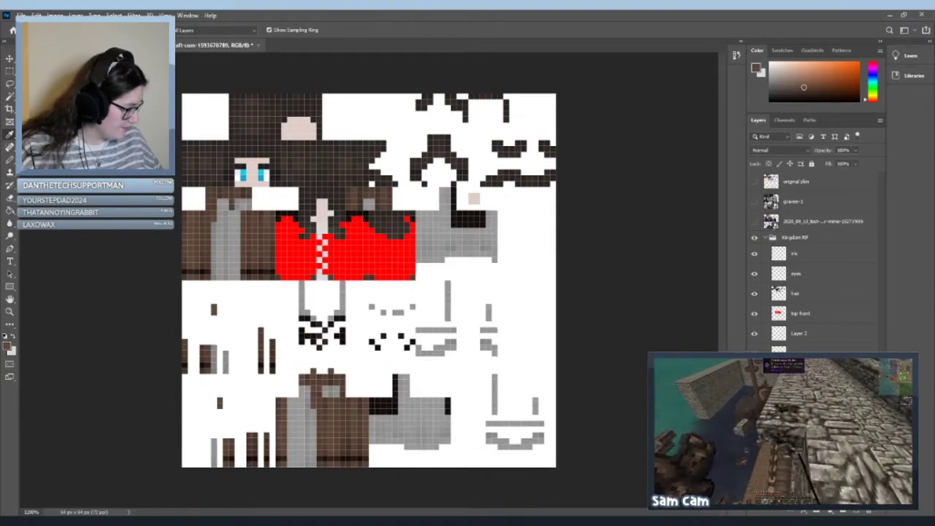
Step: Hide the brown-coat reference skin and make Layer 2, below the top front layer, active for pencil drawing
key(ctrl+comma)
key(ctrl+comma)
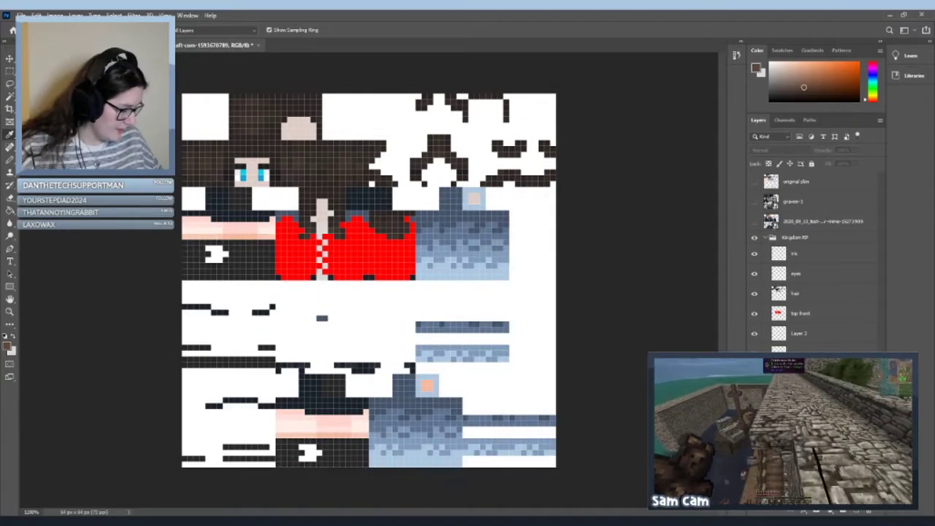
click(813, 335)
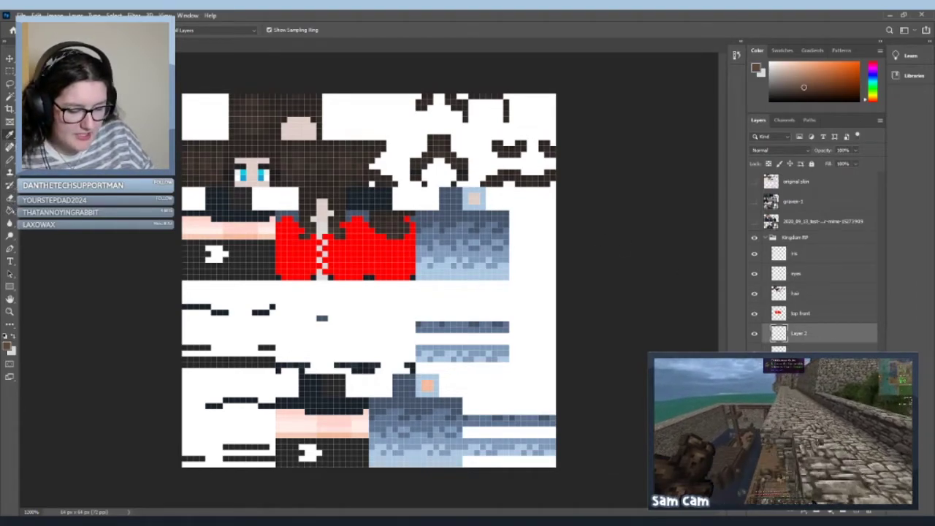
click(10, 160)
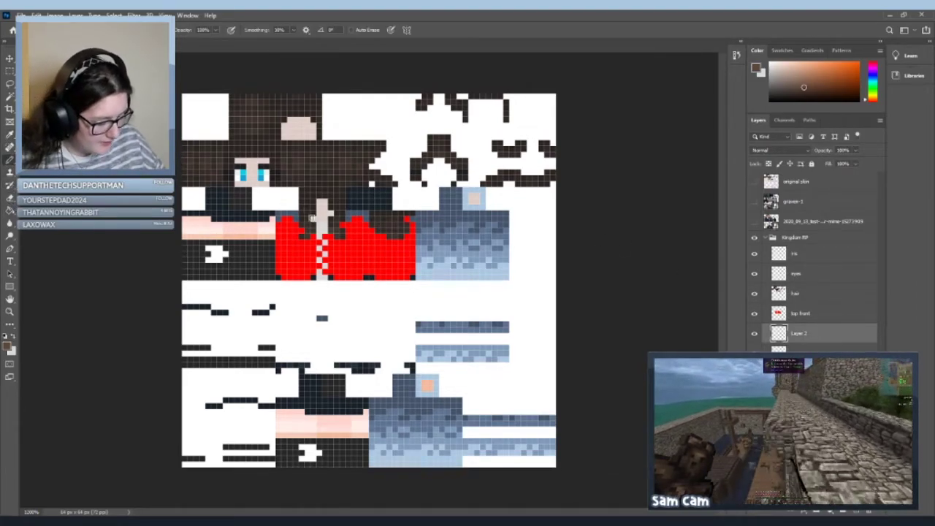
Step: Try brown and then light orange on the neckline and lacing gaps of the red bodice
mouse_move(320, 227)
mouse_down()
mouse_move(319, 278)
mouse_move(320, 229)
mouse_up()
click(330, 214)
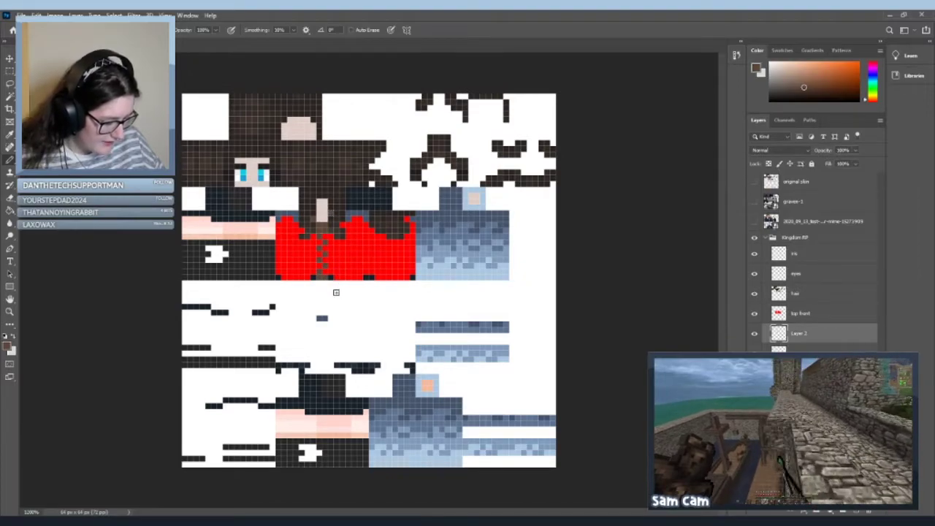
click(6, 348)
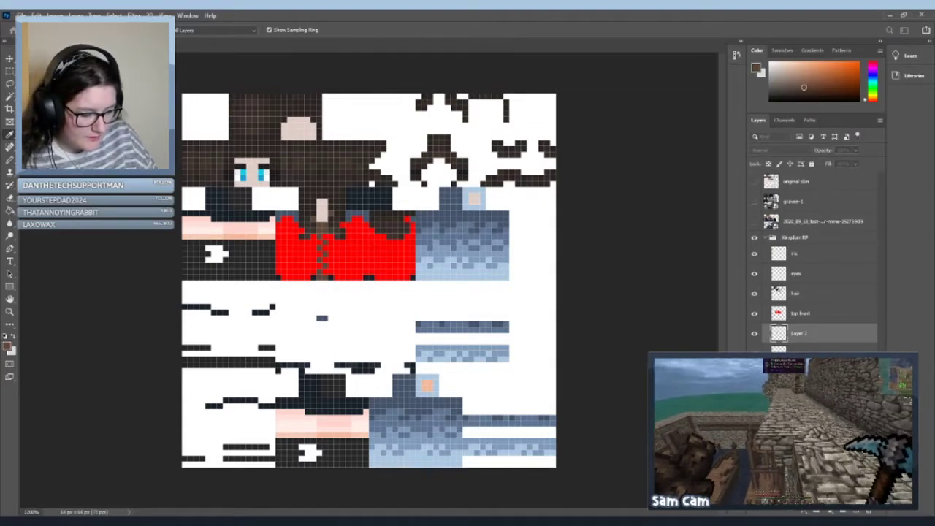
key(b)
mouse_move(313, 219)
mouse_down()
mouse_move(319, 273)
mouse_move(331, 213)
mouse_up()
Step: Paint the bodice's neckline, lacing gaps and the uncovered pixels around its upper and lower edges in tan on Layer 2
key(i)
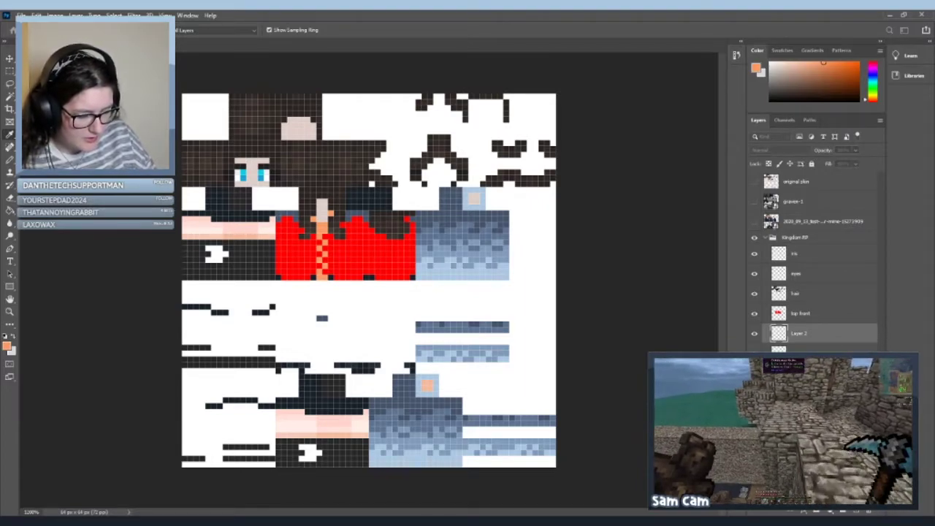
click(250, 75)
click(313, 219)
click(319, 229)
mouse_move(319, 228)
mouse_down()
mouse_move(319, 272)
mouse_move(331, 214)
mouse_up()
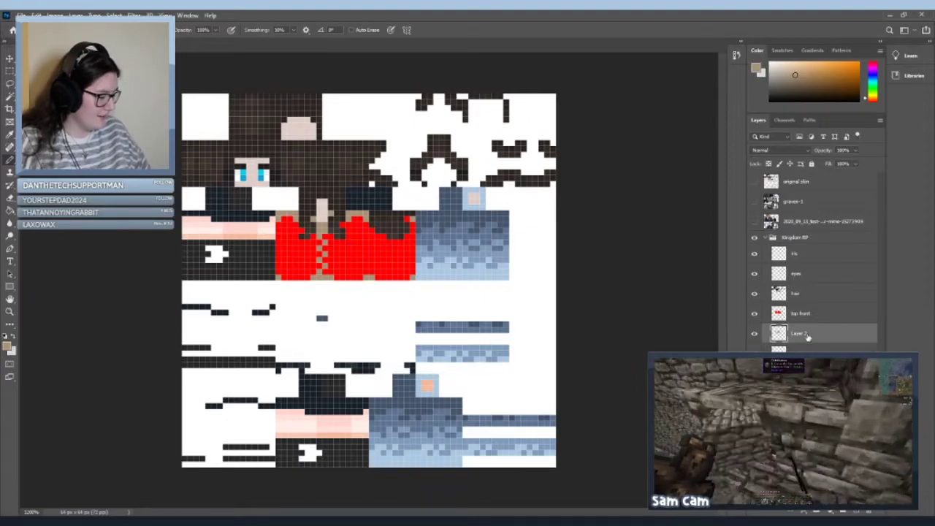
Step: On the top front layer, sample the bodice red and paint a pointed hem along the upper edge of the right leg's faces
click(817, 314)
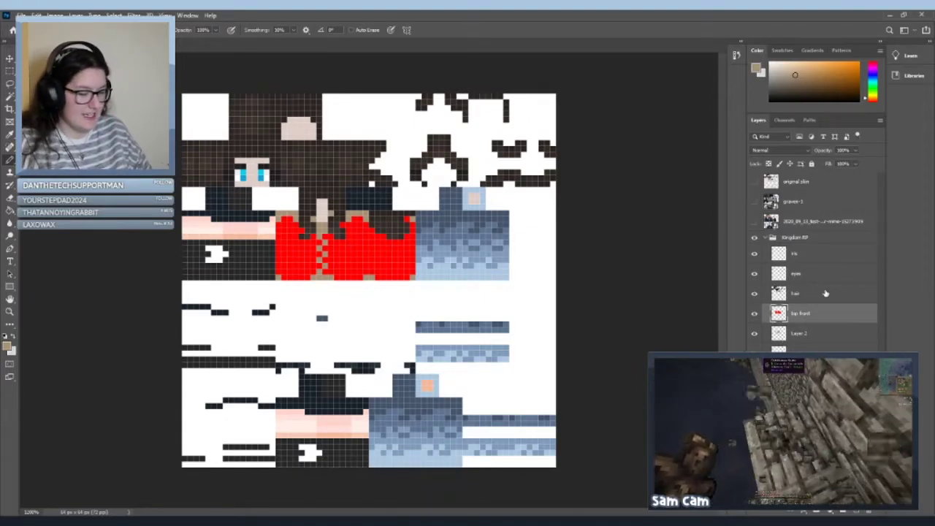
click(10, 135)
click(305, 244)
key(b)
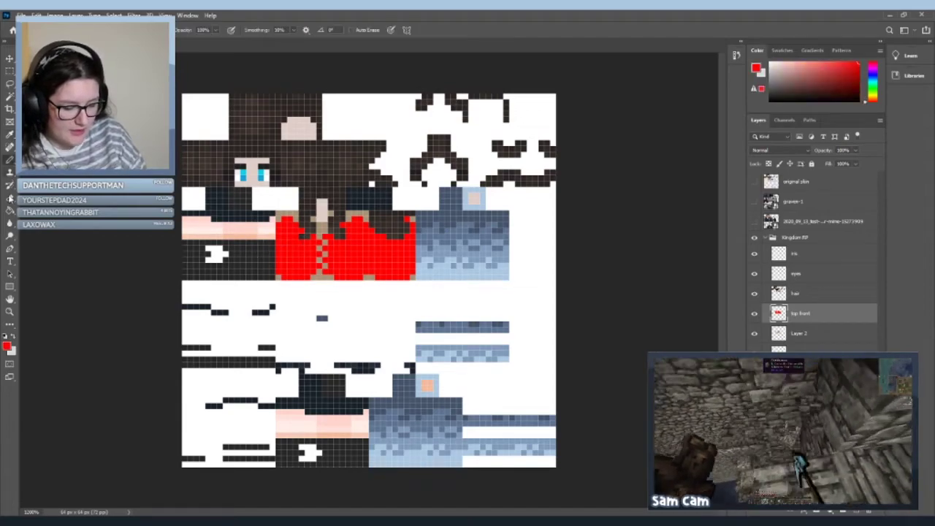
drag(190, 213, 196, 214)
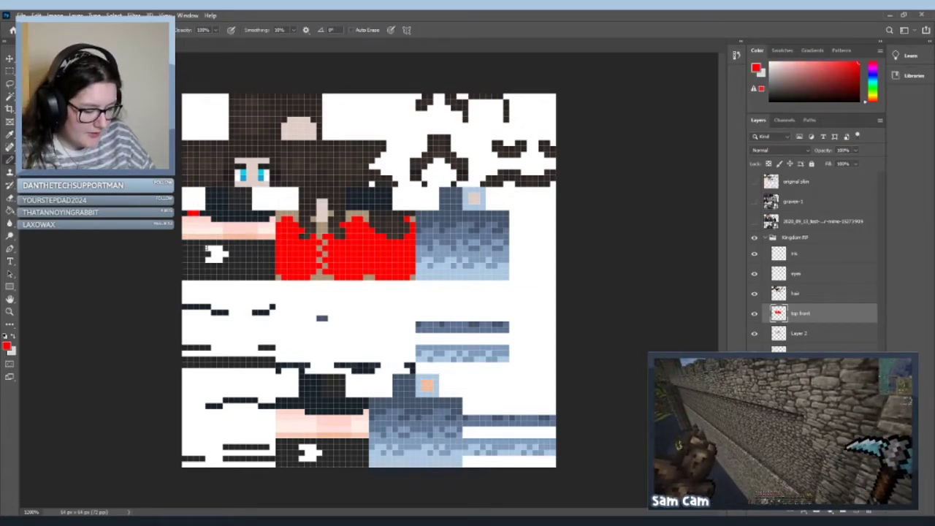
click(183, 214)
click(184, 214)
click(190, 219)
click(196, 219)
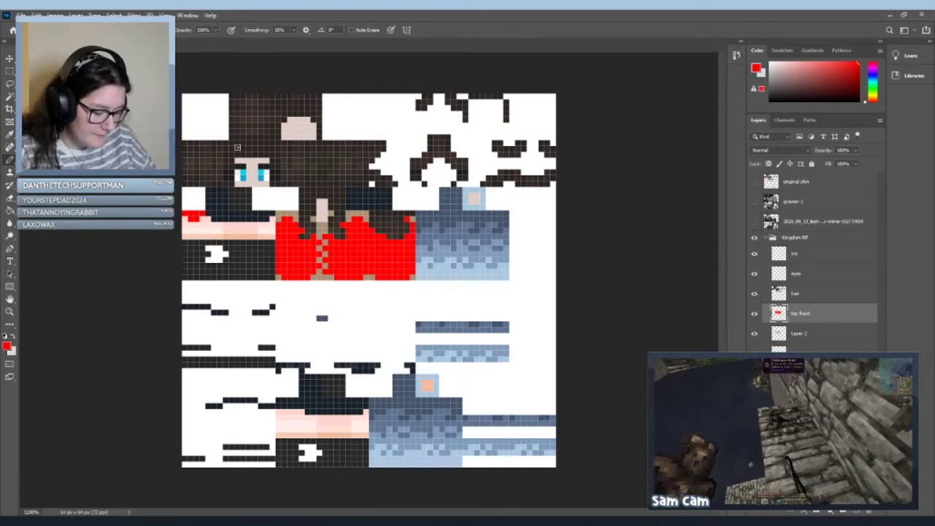
click(204, 213)
click(212, 213)
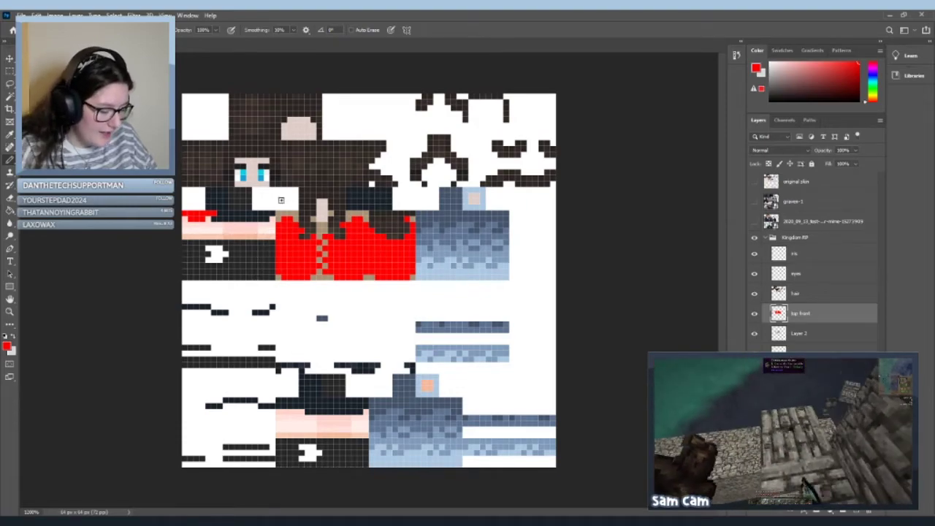
drag(263, 212, 255, 213)
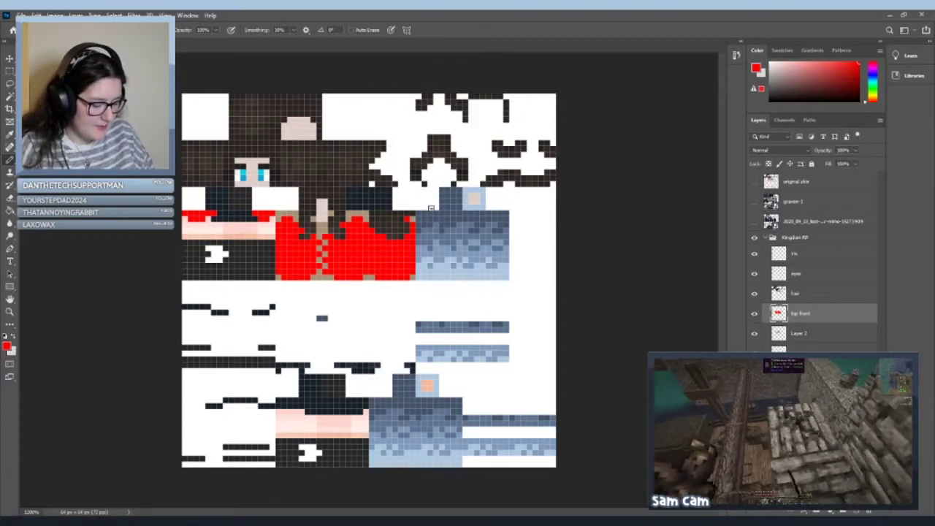
Step: Paint a short red hem strip along the upper edge of the left leg's front face and delete its excess end pixel
click(301, 401)
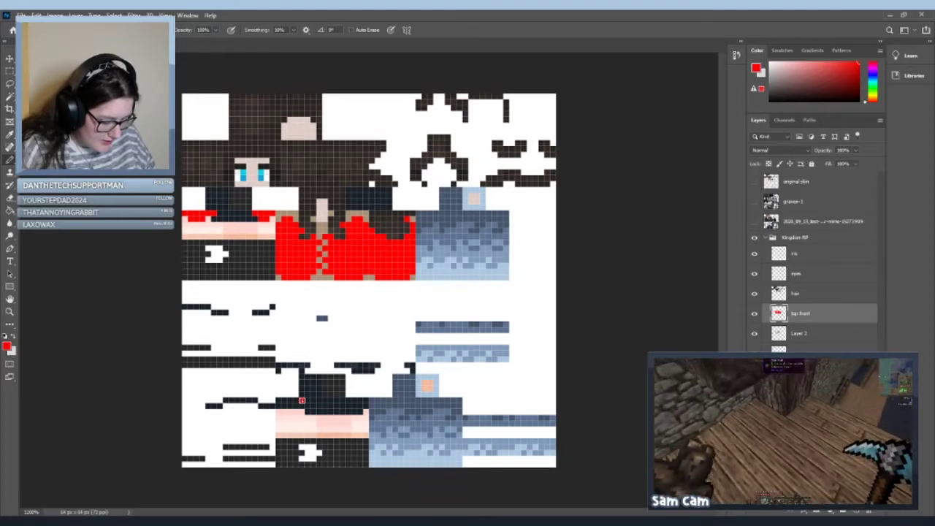
click(308, 401)
click(314, 400)
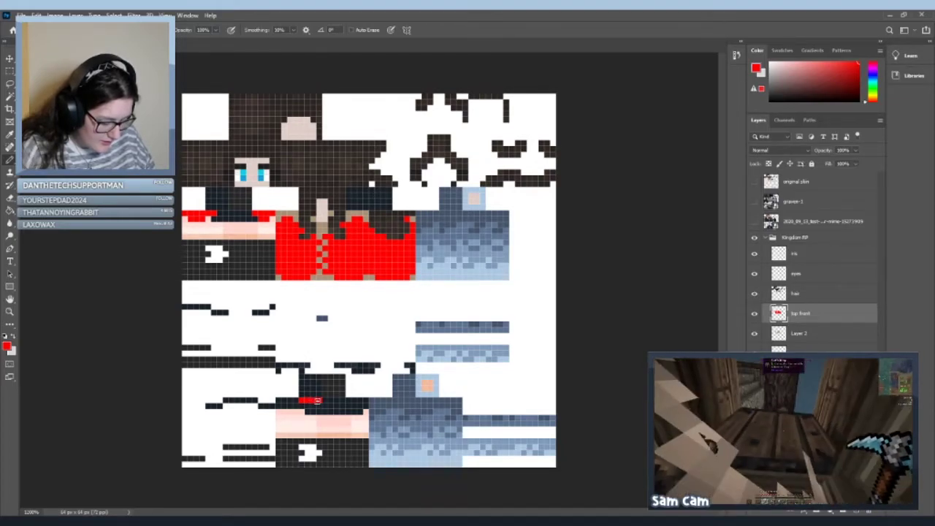
click(319, 400)
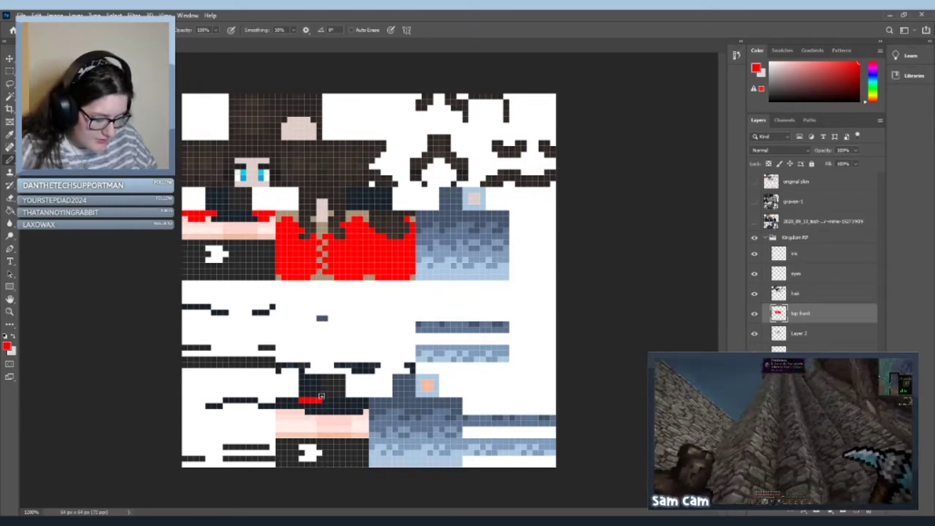
key(m)
mouse_move(316, 379)
mouse_down()
mouse_move(330, 388)
mouse_move(327, 413)
mouse_up()
key(Delete)
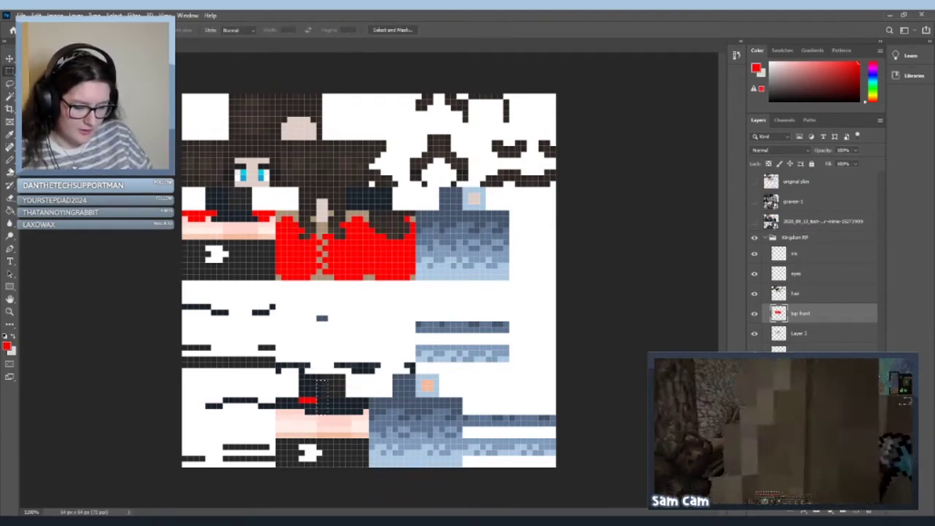
Step: Extend the red hem with a pointed dip on the left leg's outer side and continue it onto the back face
key(b)
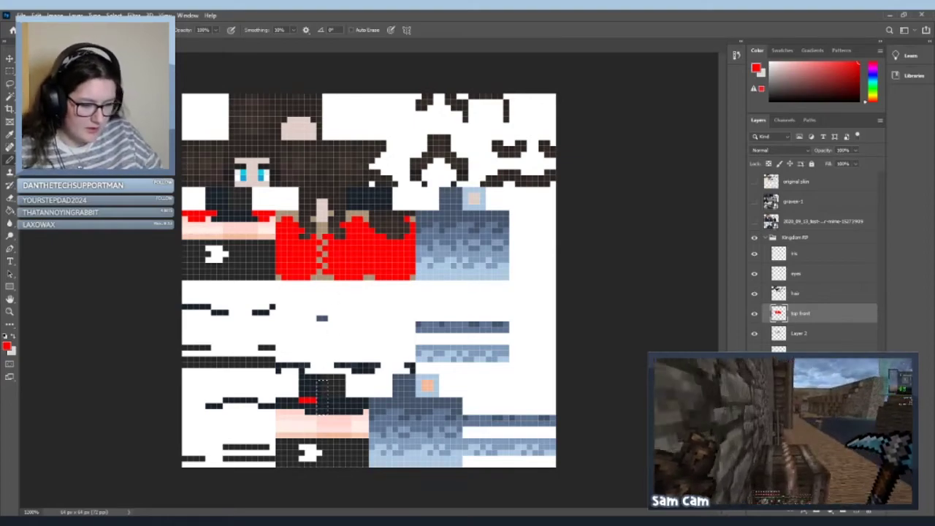
key(m)
click(8, 168)
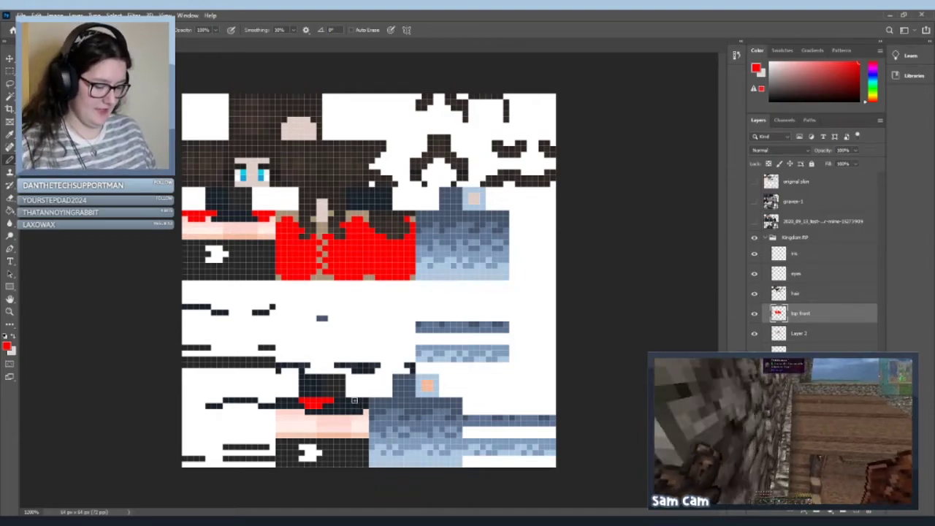
drag(365, 400, 348, 401)
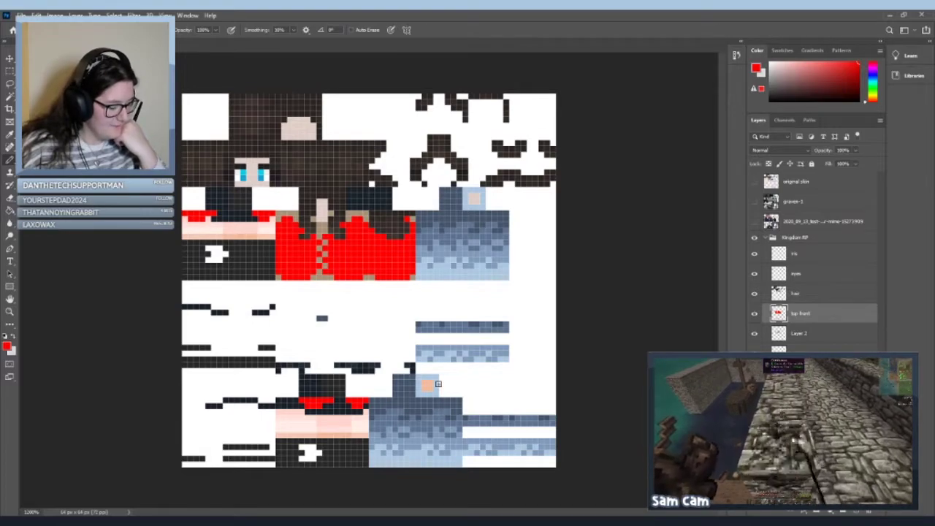
Step: Rename the red bodice layer as corset and the tan Layer 2 beneath it as undershirt
double_click(802, 312)
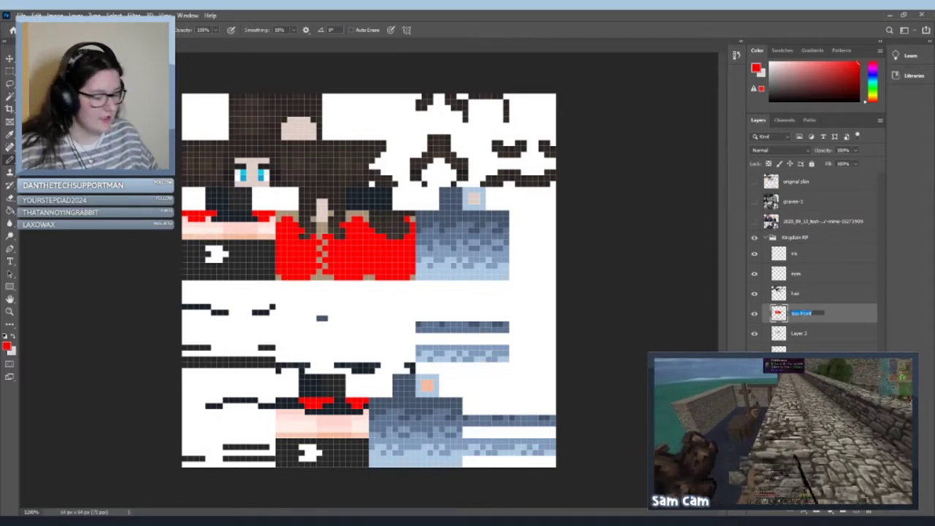
text(corner)
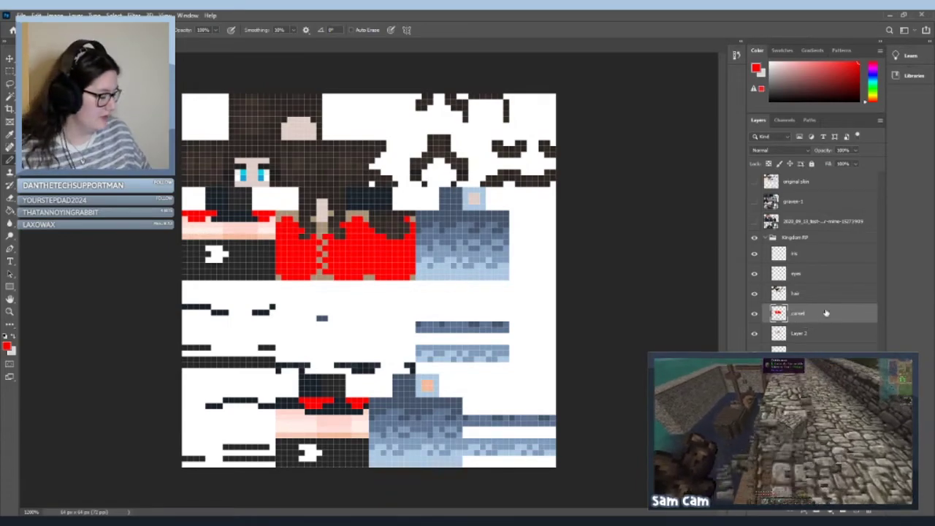
key(Tab)
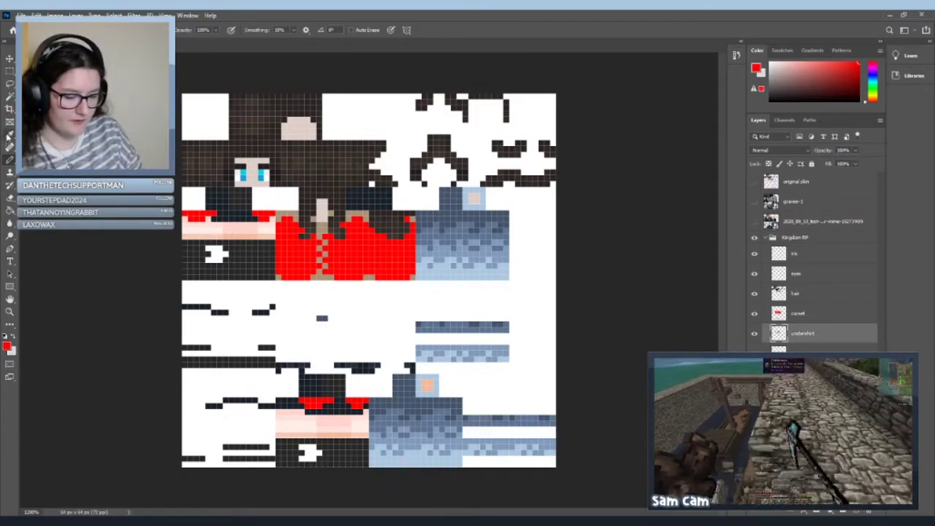
Step: Sample the tan and paint all side faces and the shoulder top of the right arm on the undershirt layer
key(i)
click(293, 211)
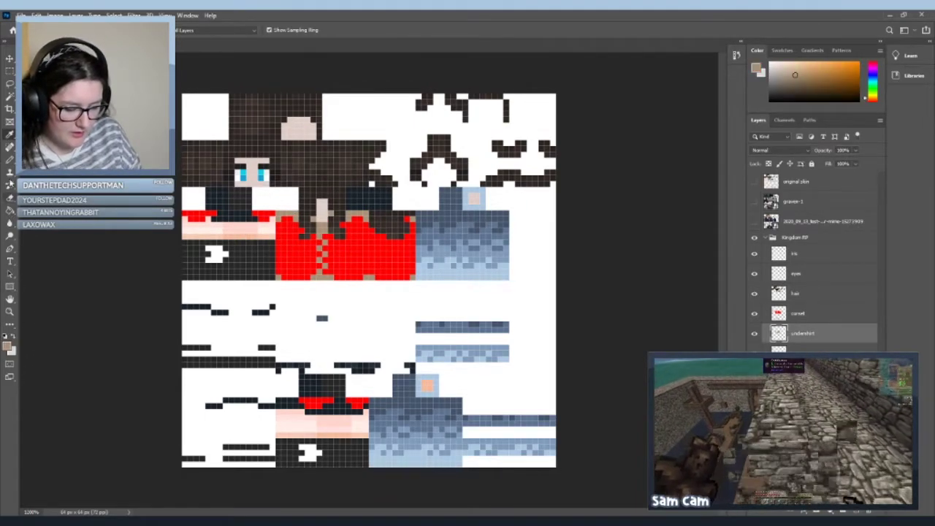
click(9, 160)
drag(420, 208, 420, 279)
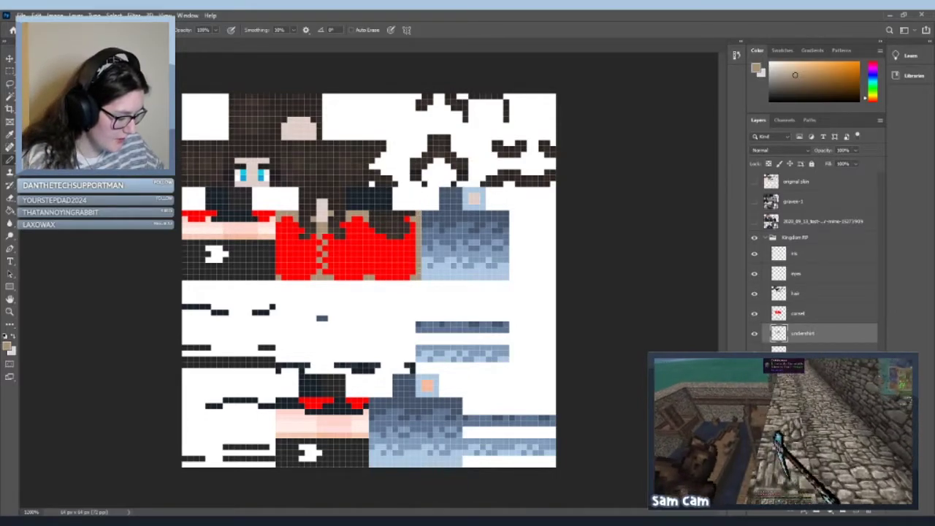
mouse_move(414, 213)
mouse_down()
mouse_move(488, 213)
mouse_move(506, 234)
mouse_move(499, 278)
mouse_move(422, 278)
mouse_move(503, 269)
mouse_move(425, 269)
mouse_up()
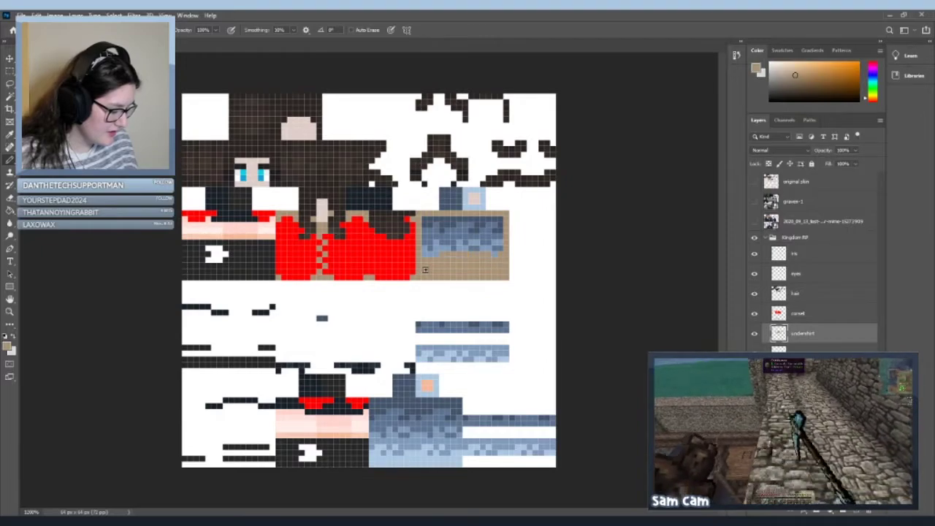
drag(441, 219, 424, 225)
mouse_move(488, 219)
mouse_down()
mouse_move(500, 220)
mouse_move(495, 248)
mouse_move(447, 219)
mouse_move(477, 230)
mouse_move(424, 242)
mouse_move(482, 236)
mouse_up()
click(500, 248)
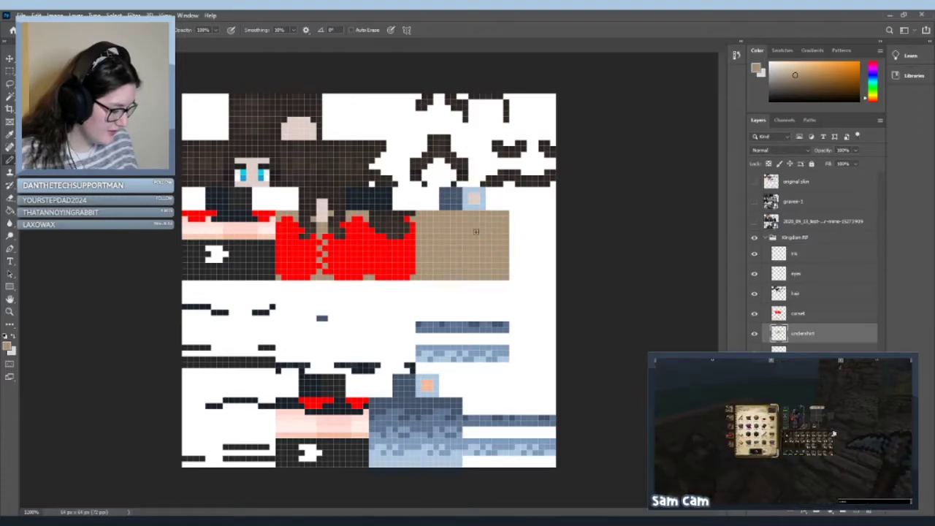
mouse_move(457, 208)
mouse_down()
mouse_move(441, 207)
mouse_move(451, 191)
mouse_up()
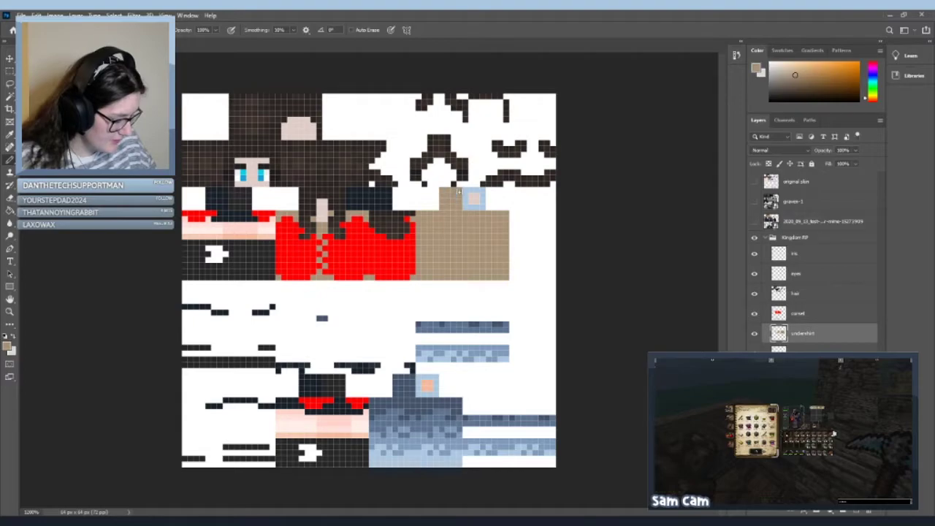
Step: Outline the left arm's faces and shoulder top in tan and fill the enclosed area with the same colour
mouse_move(395, 395)
mouse_down()
mouse_move(370, 403)
mouse_move(372, 465)
mouse_up()
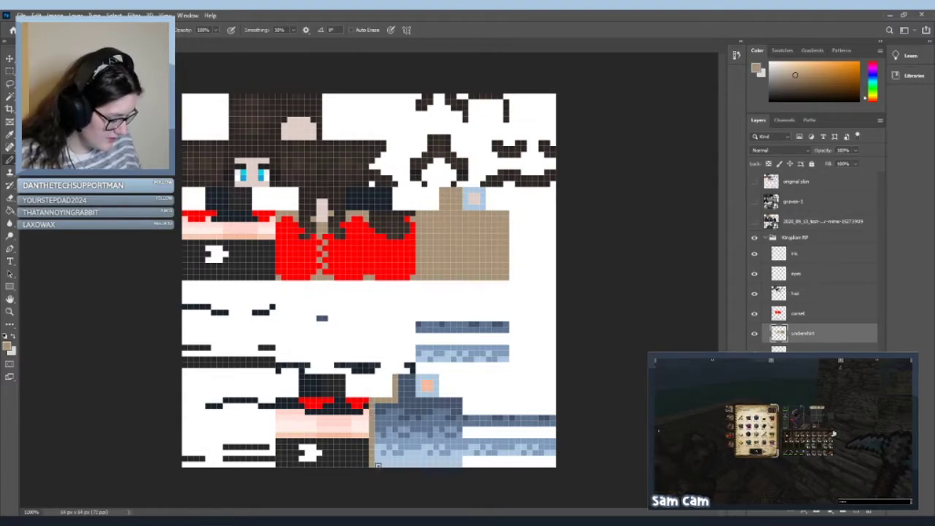
mouse_move(430, 465)
mouse_down()
mouse_move(377, 465)
mouse_move(459, 464)
mouse_up()
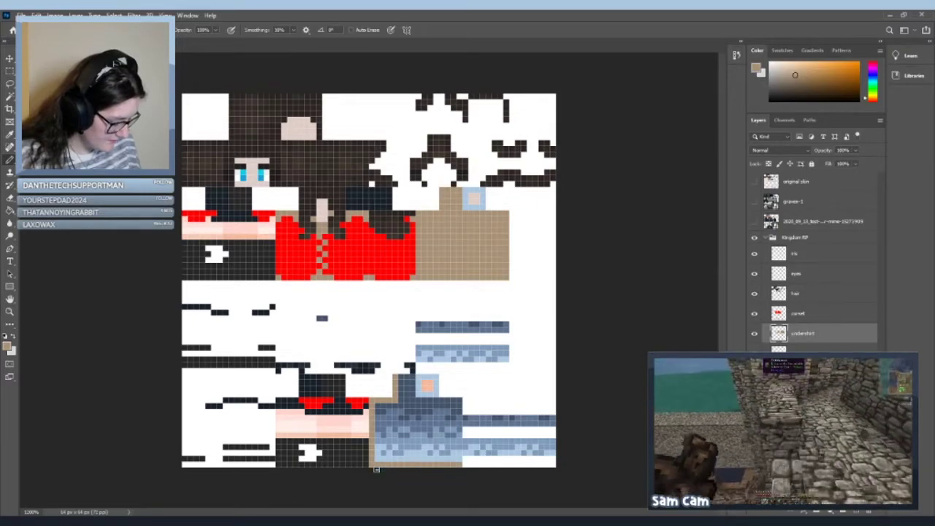
drag(458, 402, 459, 460)
mouse_move(458, 401)
mouse_down()
mouse_move(413, 400)
mouse_move(433, 398)
mouse_move(412, 378)
mouse_move(412, 395)
mouse_move(400, 377)
mouse_up()
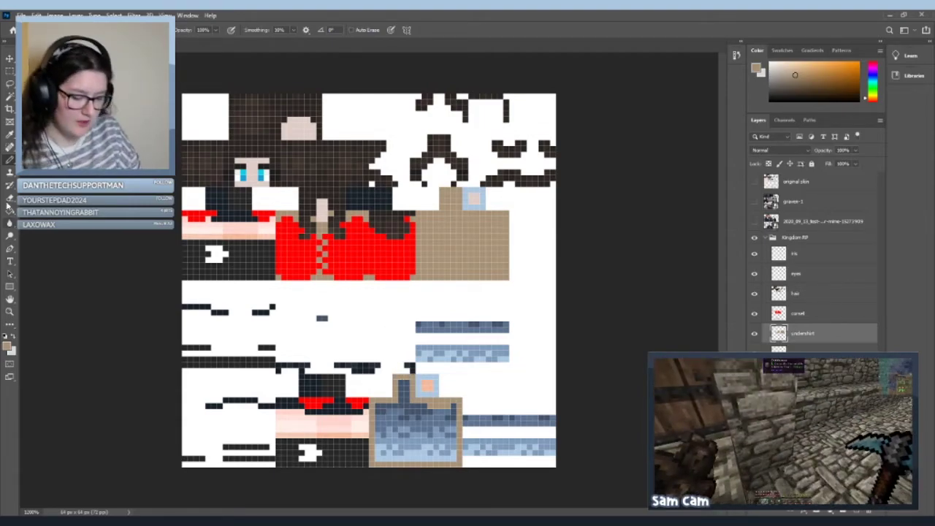
key(g)
click(408, 438)
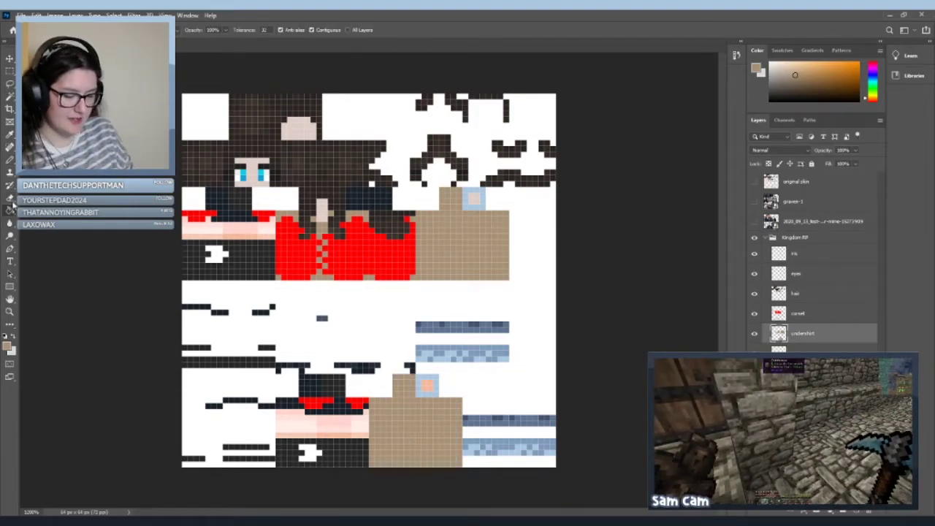
key(b)
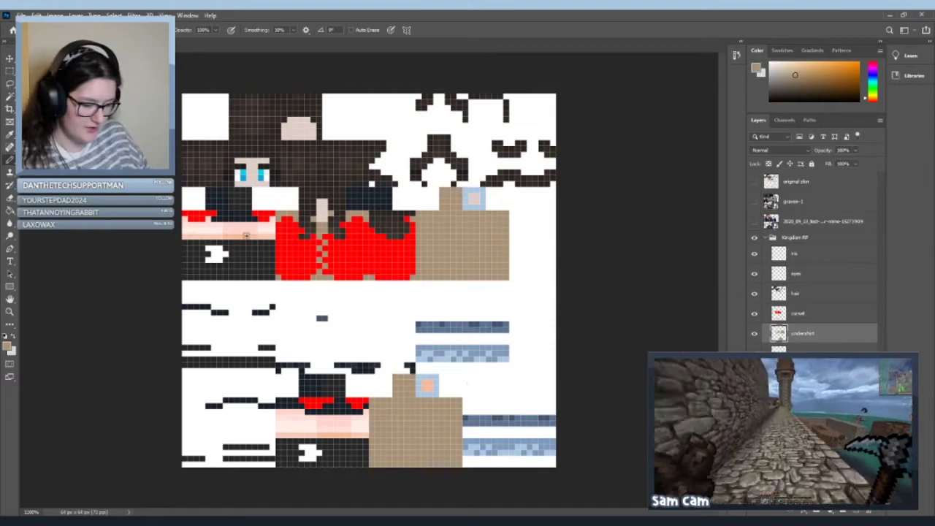
Step: Select the lowest two pixel rows of the left arm's faces and delete their tan from the undershirt layer
click(10, 70)
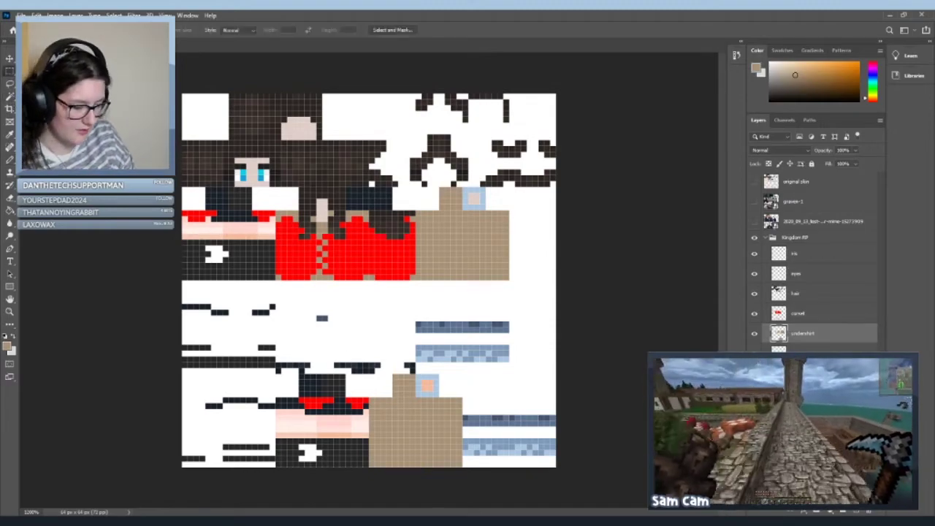
drag(480, 466, 365, 457)
key(Delete)
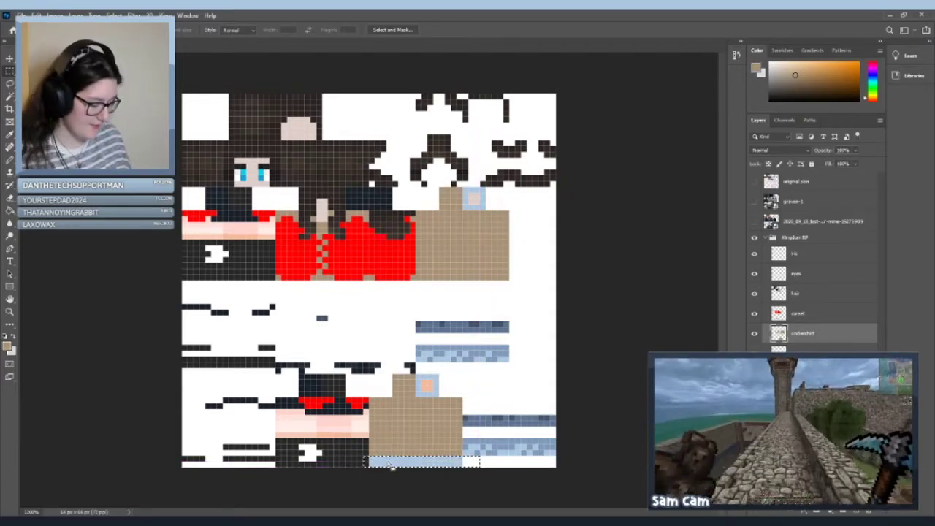
Step: Select the lowest two pixel rows of the right arm's faces and delete their tan from the undershirt layer
drag(538, 285, 416, 269)
key(Delete)
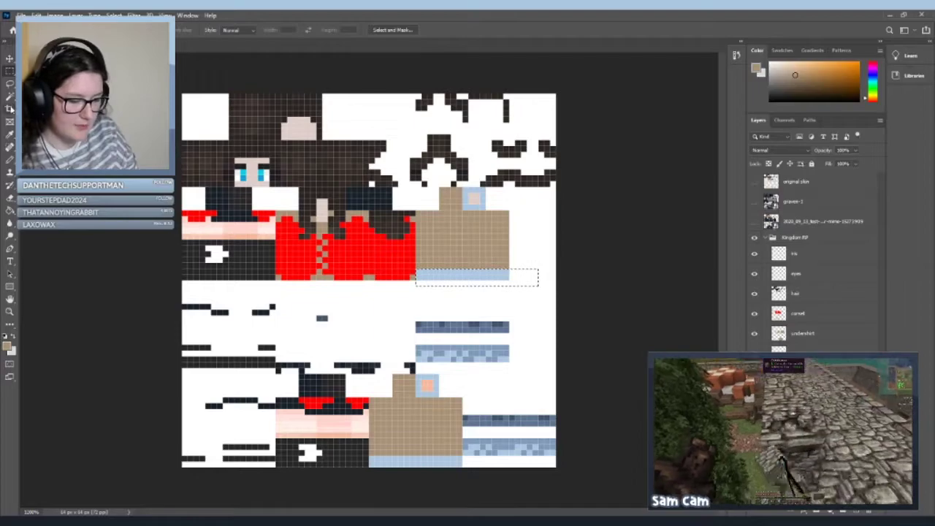
key(ctrl+d)
Step: Sample the pale skin tone from the face and paint the right arm's lowest two rows and hand underside
key(i)
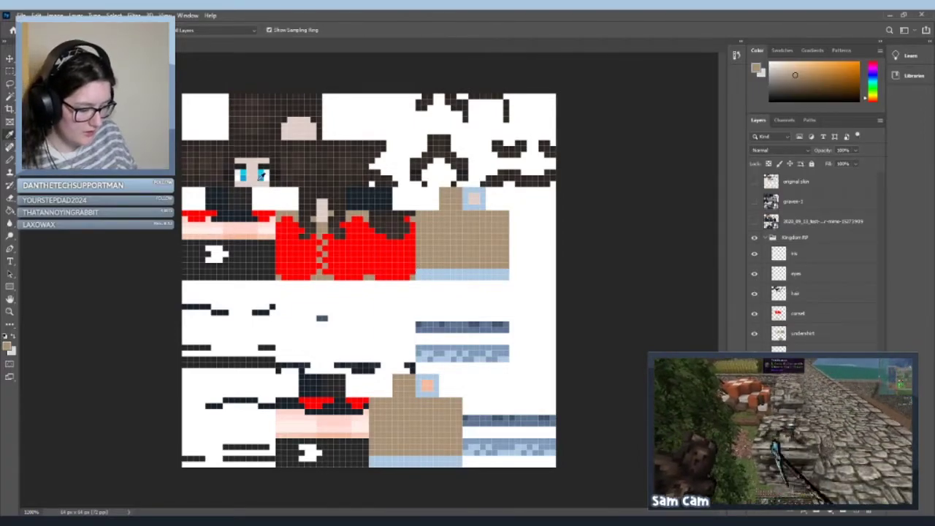
click(255, 177)
key(b)
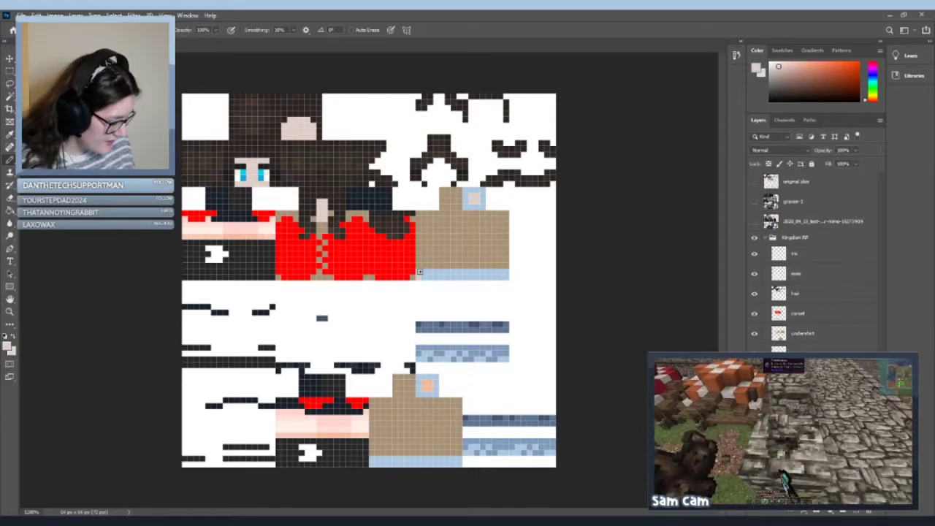
drag(506, 275, 419, 274)
mouse_move(471, 194)
mouse_down()
mouse_move(479, 190)
mouse_move(483, 208)
mouse_move(464, 192)
mouse_up()
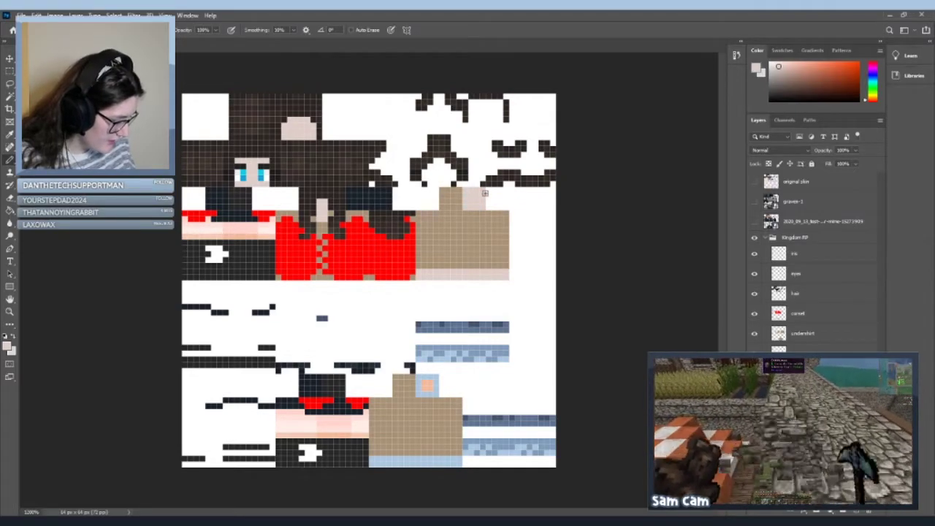
Step: Paint the left arm's lowest two rows in the skin tone and delete the pixels that spill past its edge
mouse_move(371, 465)
mouse_down()
mouse_move(463, 458)
mouse_move(418, 459)
mouse_up()
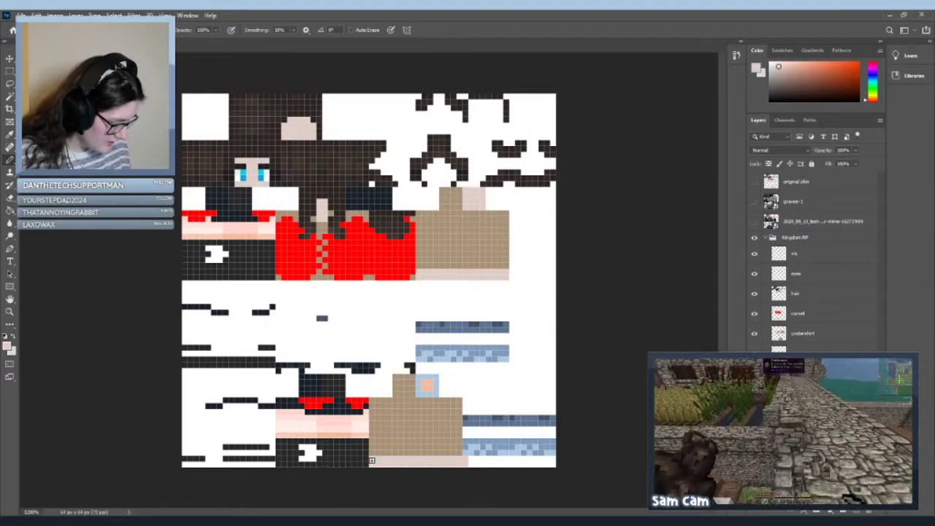
key(m)
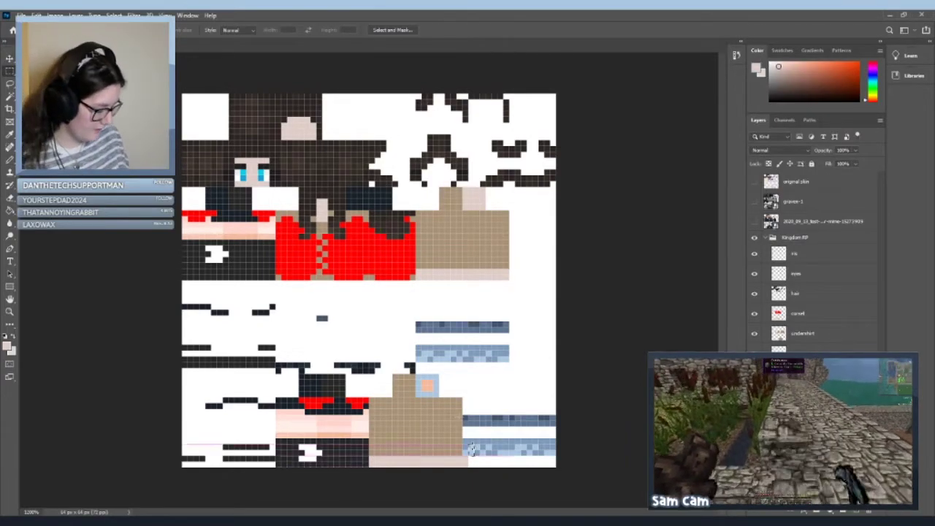
drag(463, 466, 473, 444)
key(Delete)
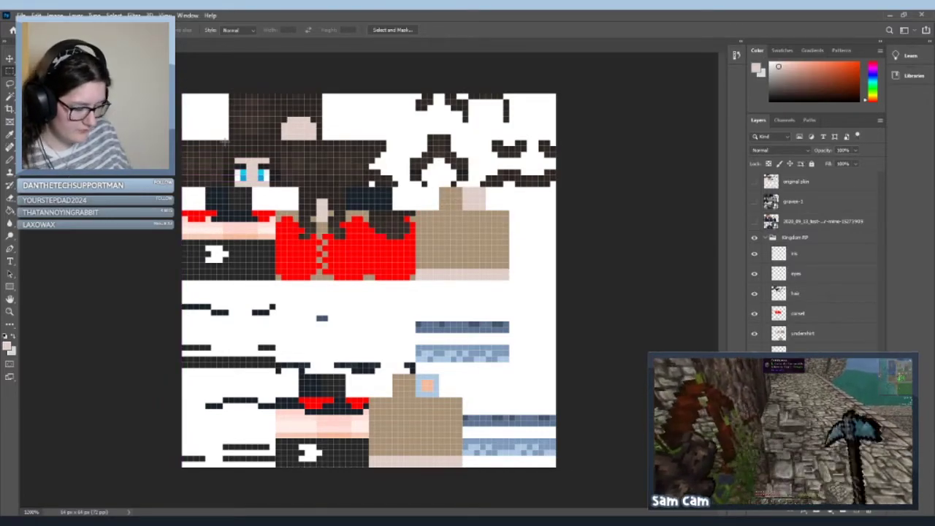
Step: Paint the left hand's underside in the skin tone and delete the column that spills beyond the square
key(b)
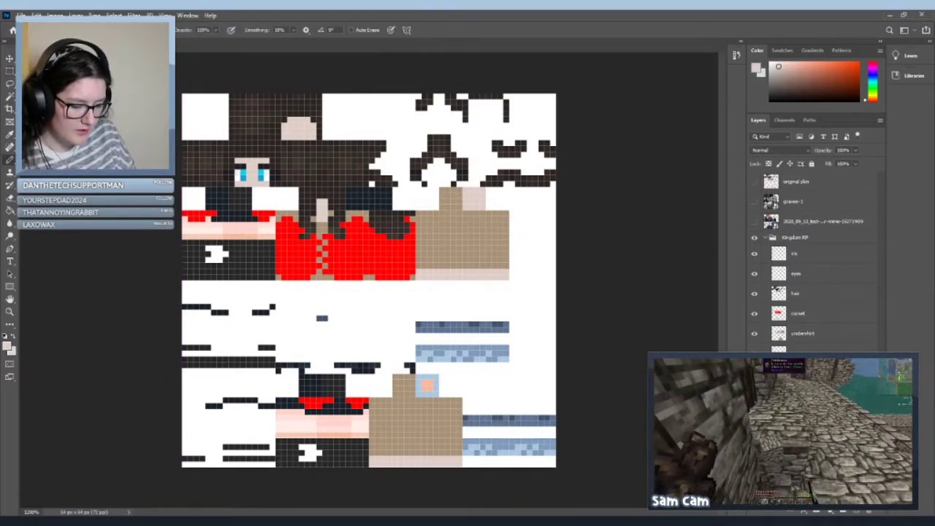
drag(430, 378, 435, 380)
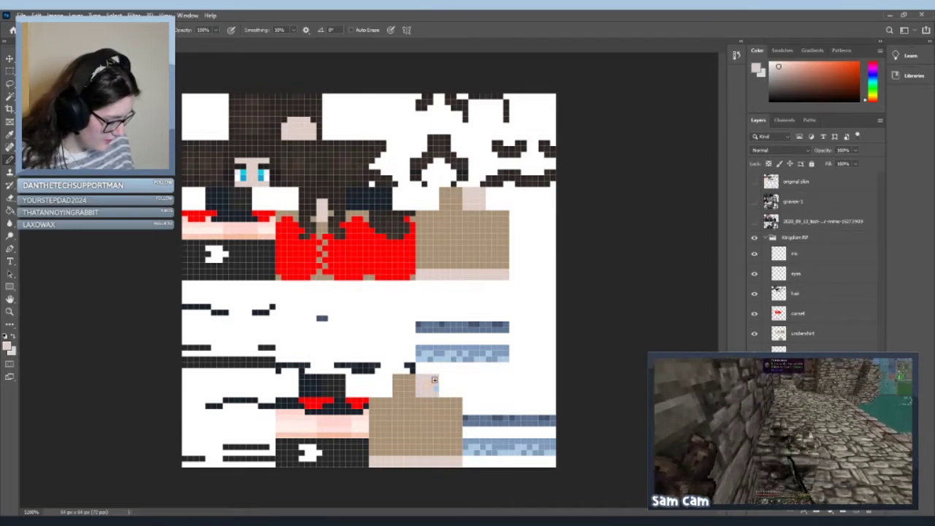
click(10, 70)
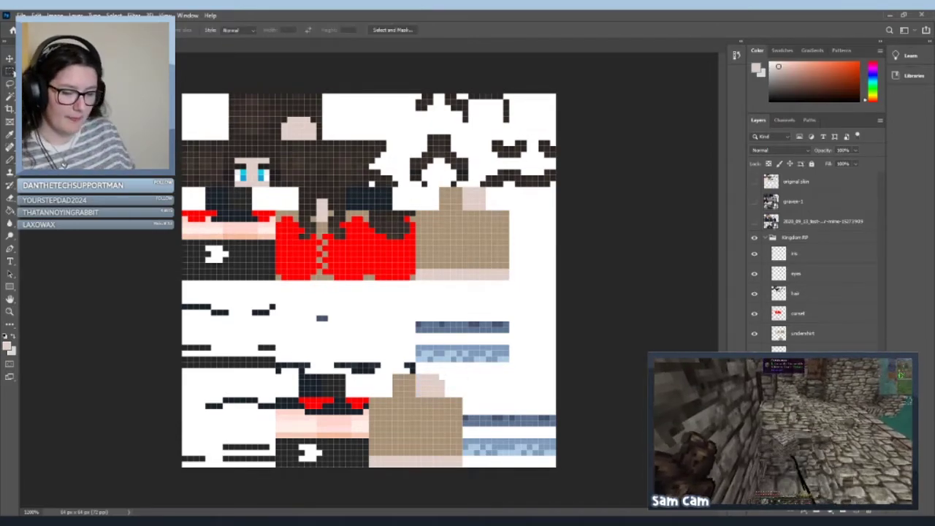
drag(438, 374, 457, 398)
key(ctrl+d)
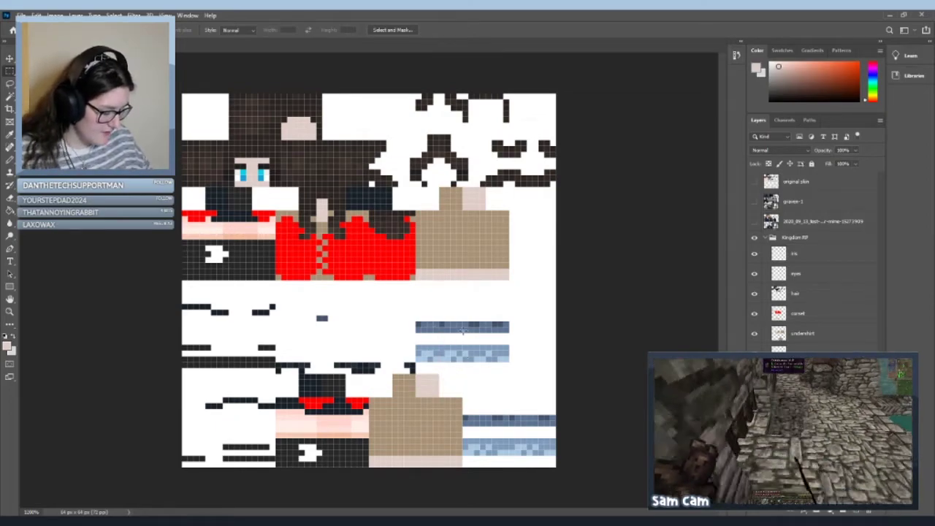
Step: Sample the dark brown from the hair and fill both red torso sections of the corset layer with it
key(b)
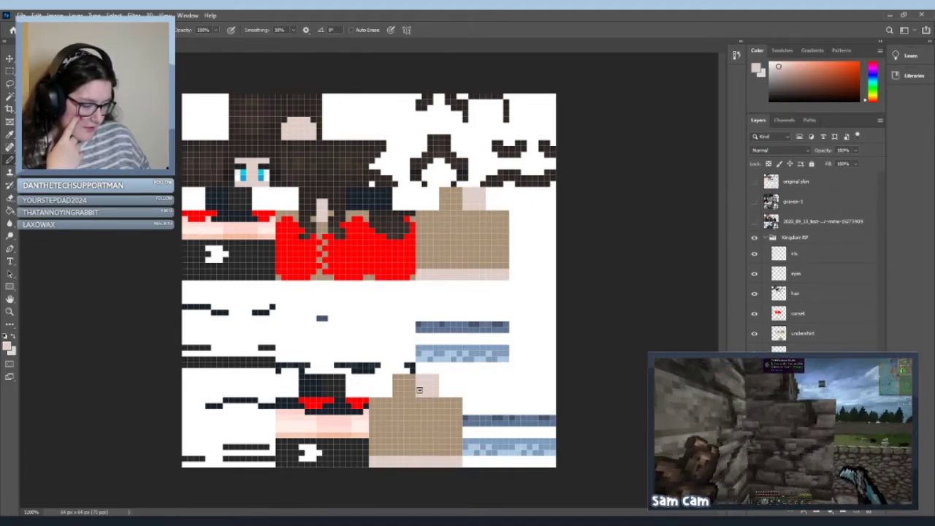
click(818, 319)
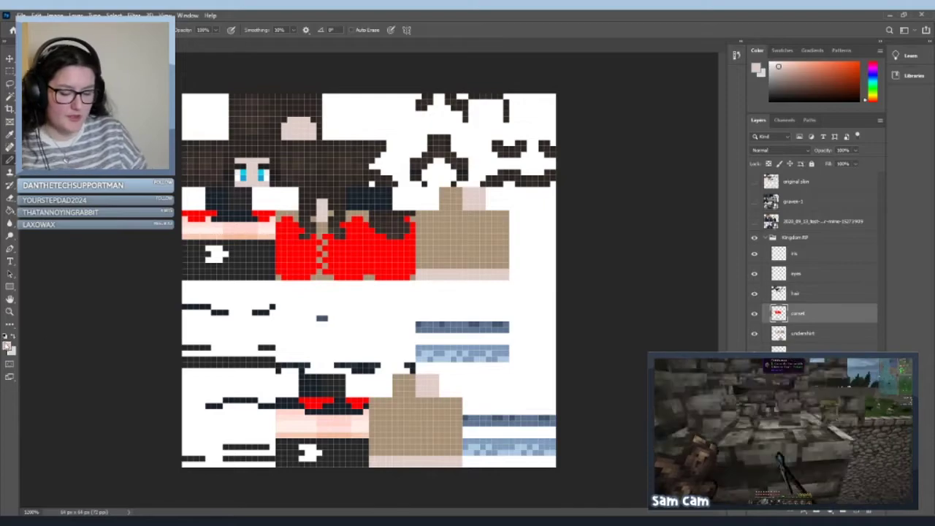
key(i)
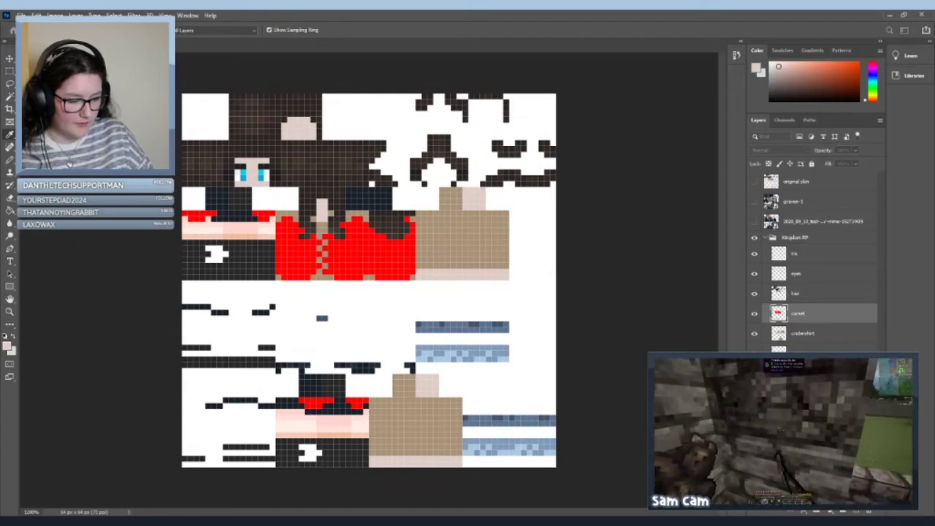
click(248, 99)
key(b)
click(10, 209)
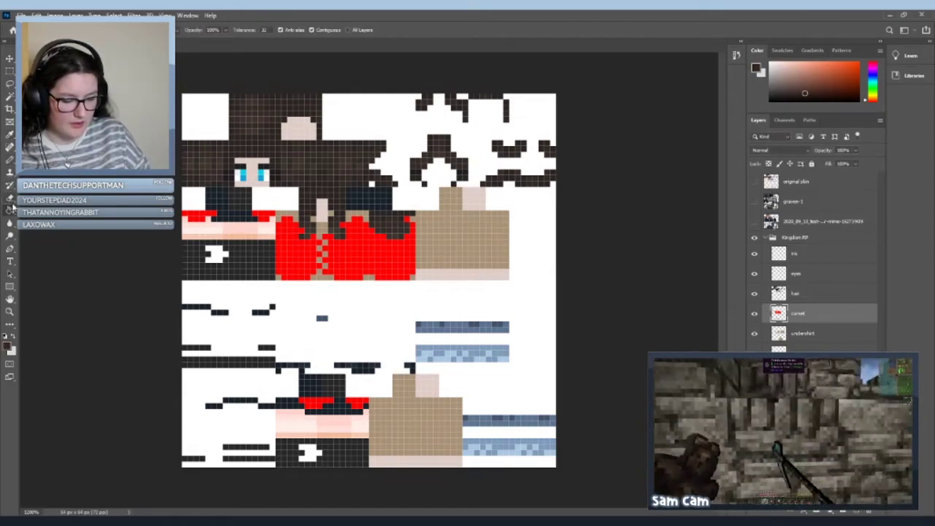
click(313, 263)
click(378, 250)
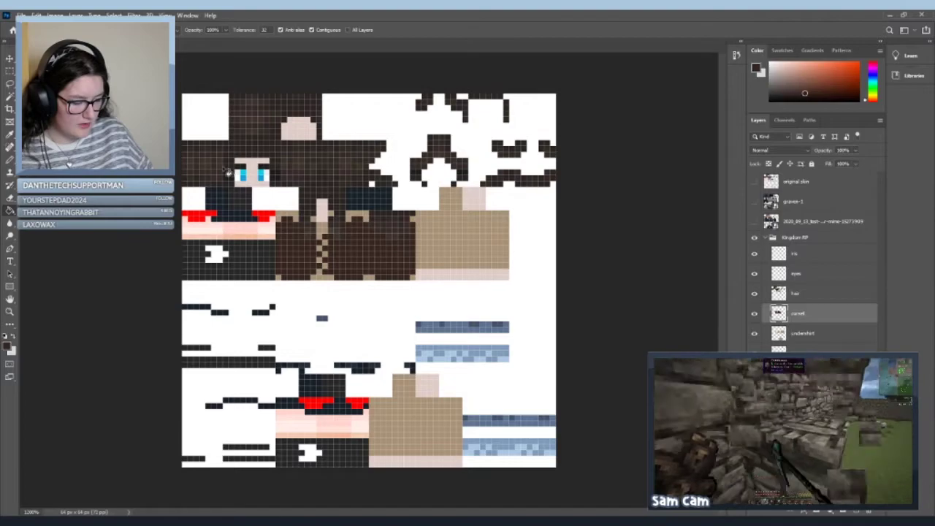
Step: Fill the red corset hem pieces at the tops of both legs with the same dark brown
click(209, 216)
click(267, 222)
click(321, 406)
click(364, 405)
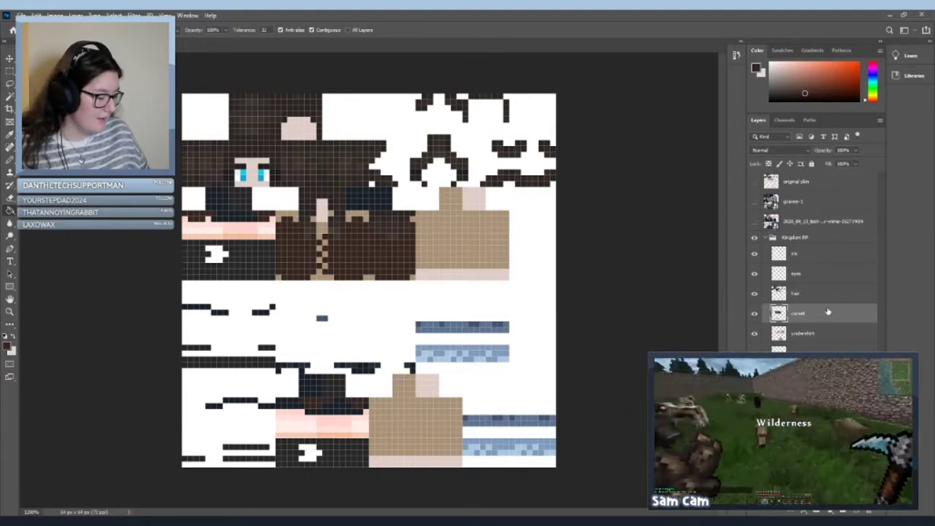
Step: Set the foreground colour to near-black and fill both torso sections of the corset with it
click(8, 347)
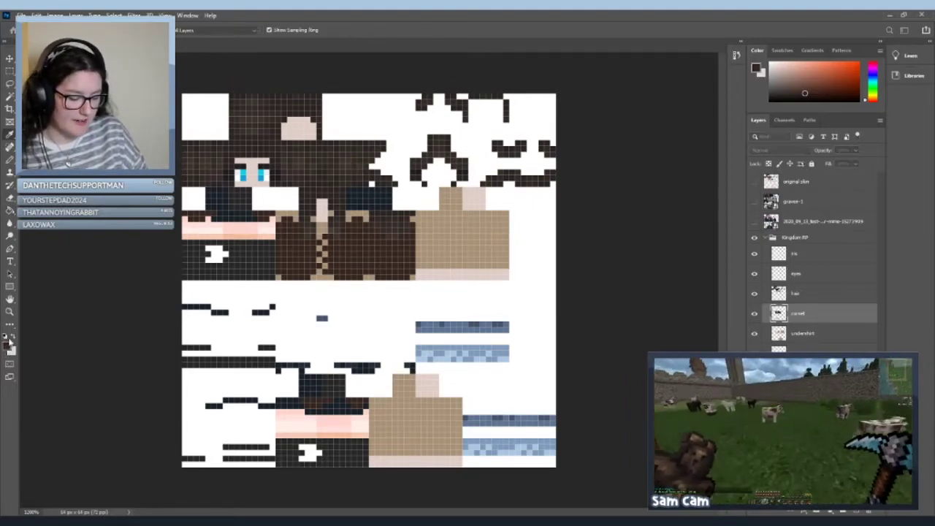
click(242, 89)
click(302, 267)
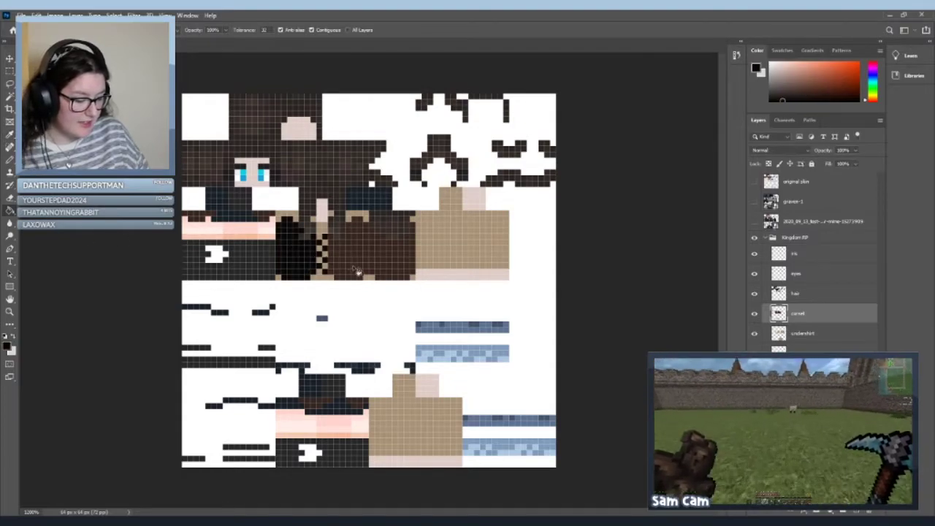
click(359, 271)
click(329, 384)
key(b)
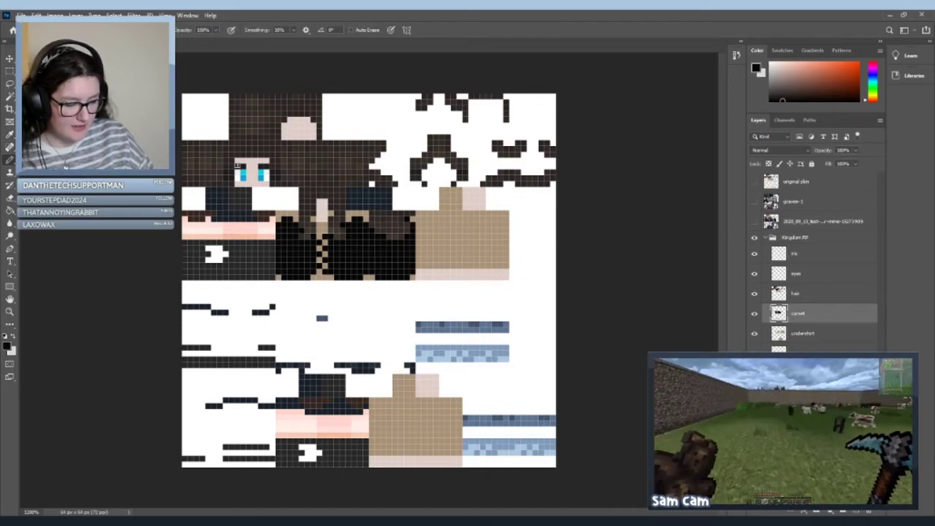
Step: Sample the dark grey from the lash line above the eye and fill both torso sections of the corset with it
click(10, 131)
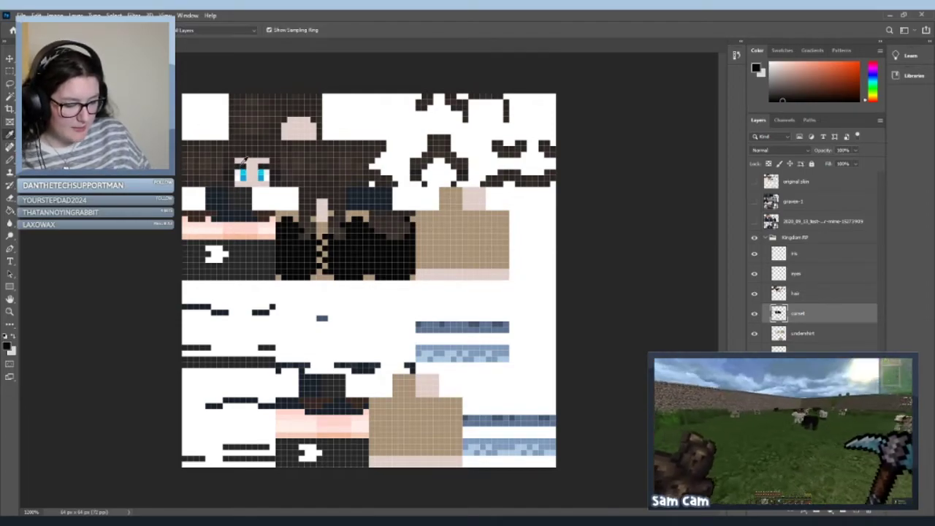
click(242, 162)
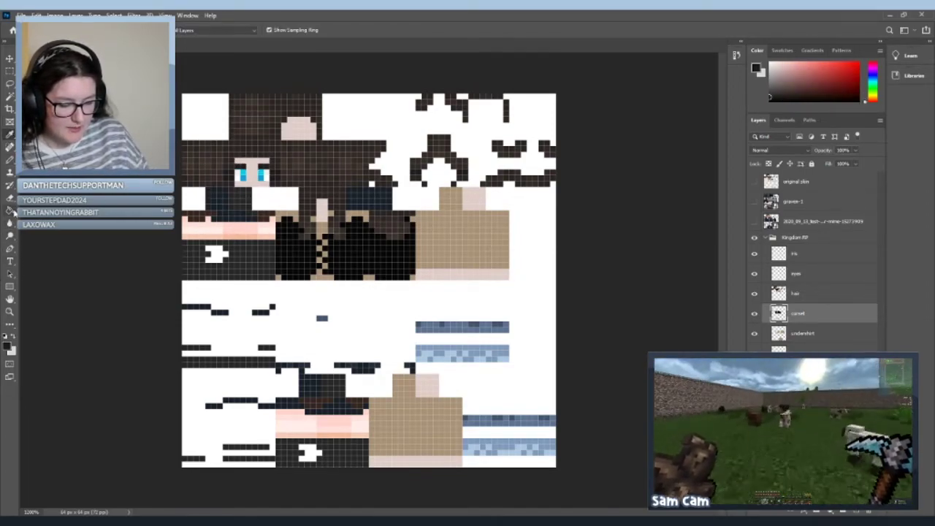
click(9, 211)
click(299, 257)
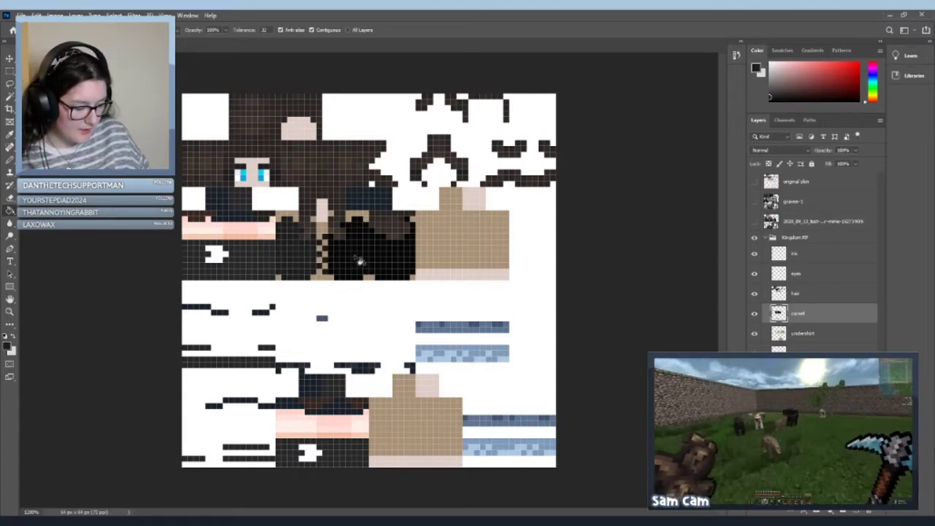
click(361, 261)
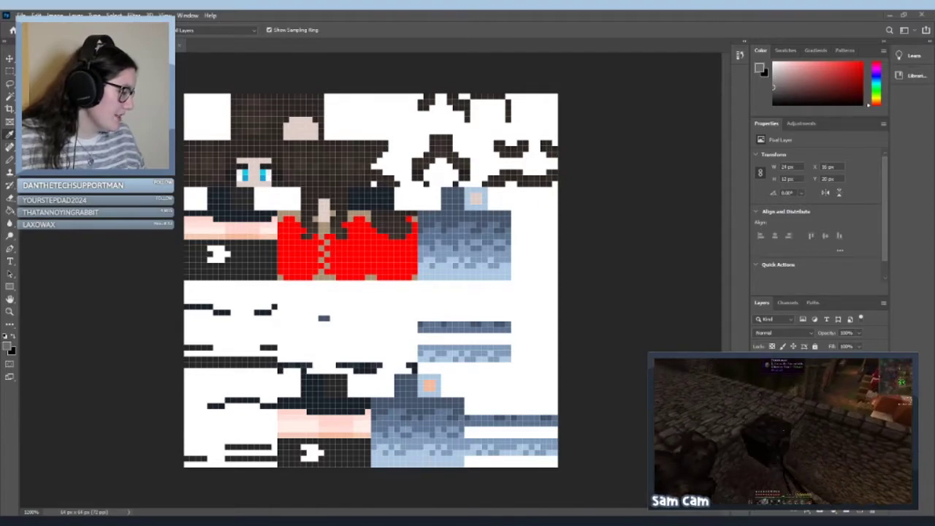
Step: Hide the pixel layer's properties to give the layer list more room
click(889, 135)
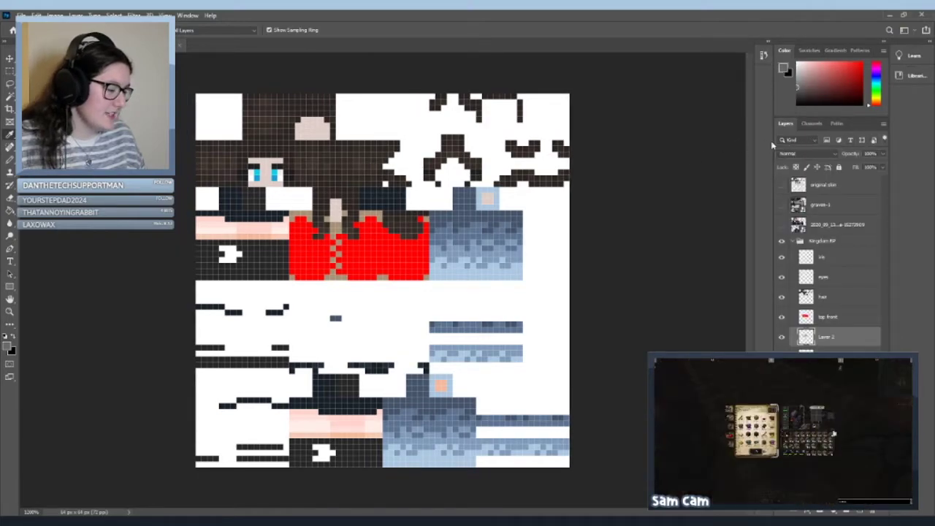
click(639, 170)
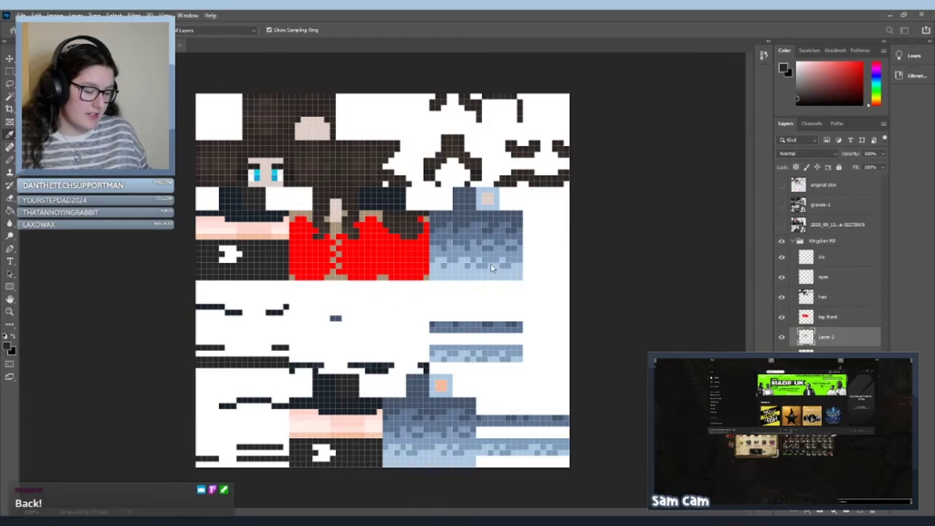
Step: Save and close the Minecraft Skins.psd document and quit the program
key(ctrl+shift+s)
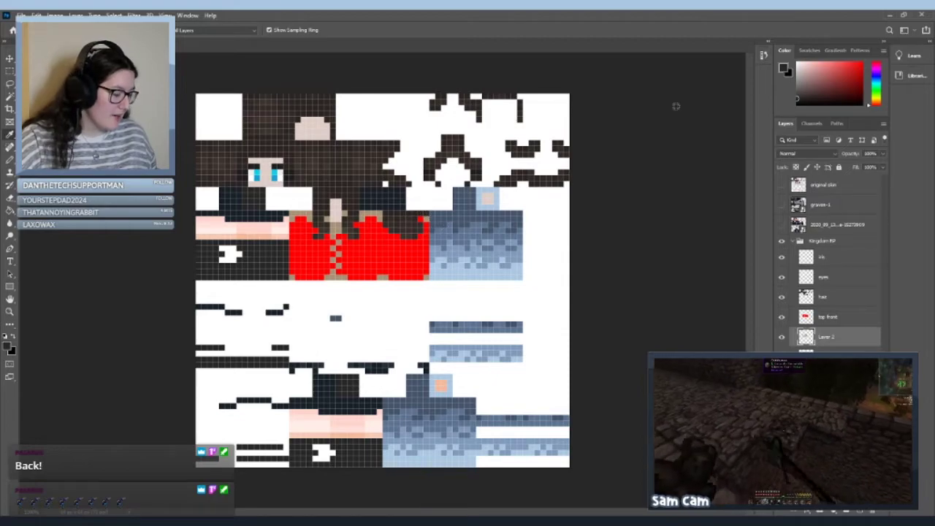
key(ctrl+w)
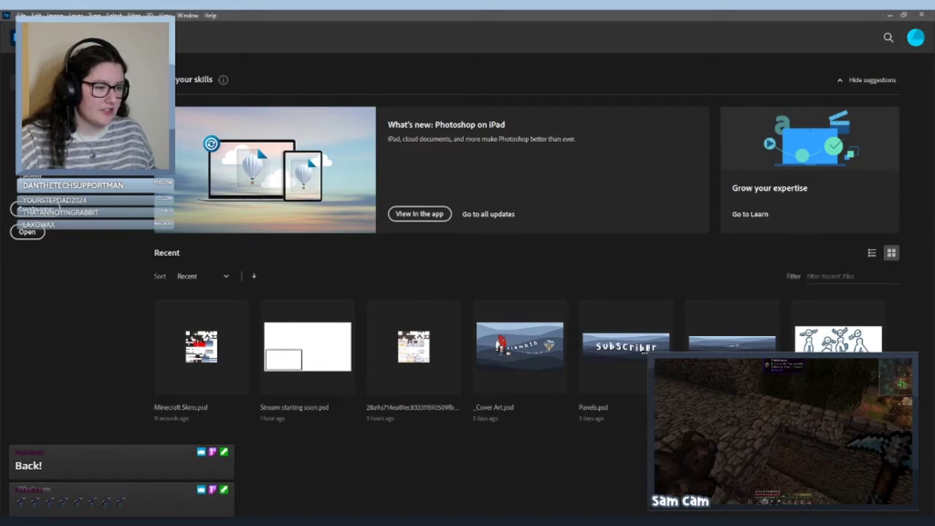
key(ctrl+q)
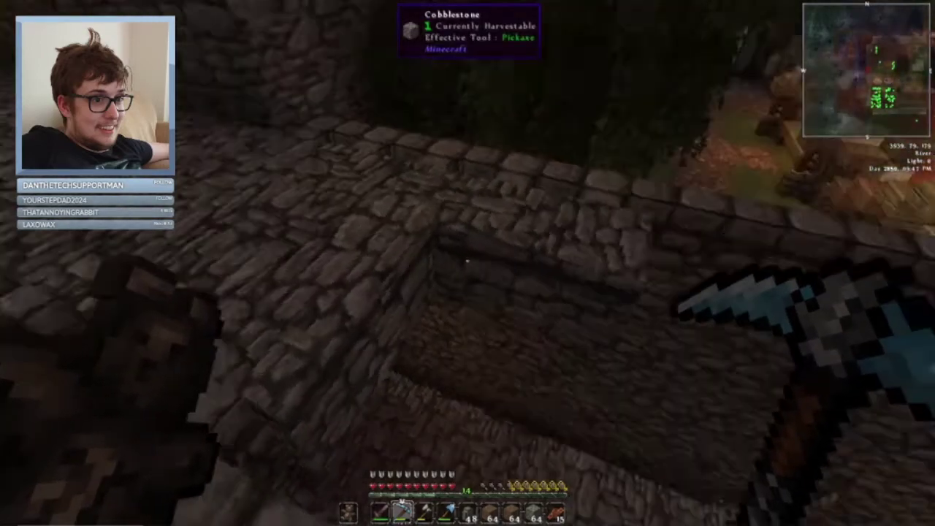
click(468, 261)
click(468, 261)
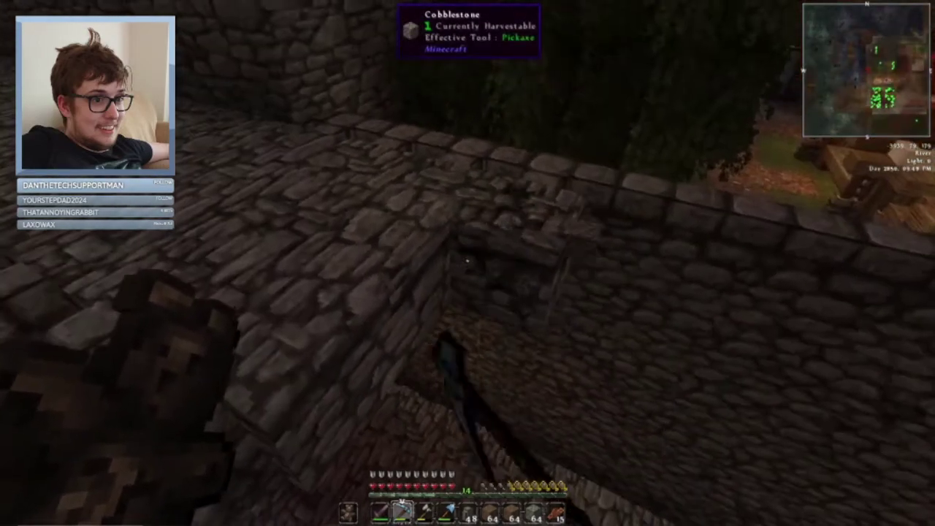
key(w)
click(468, 261)
click(467, 260)
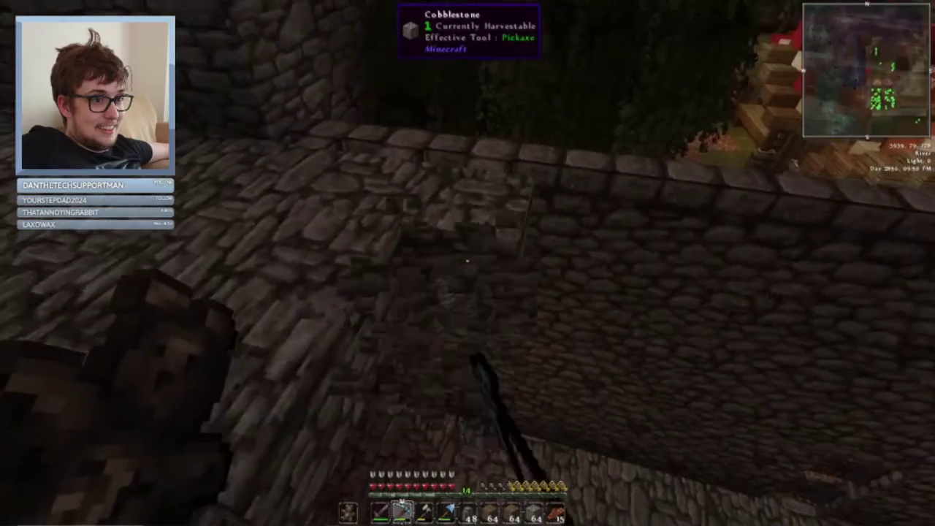
key(w)
click(467, 261)
click(468, 261)
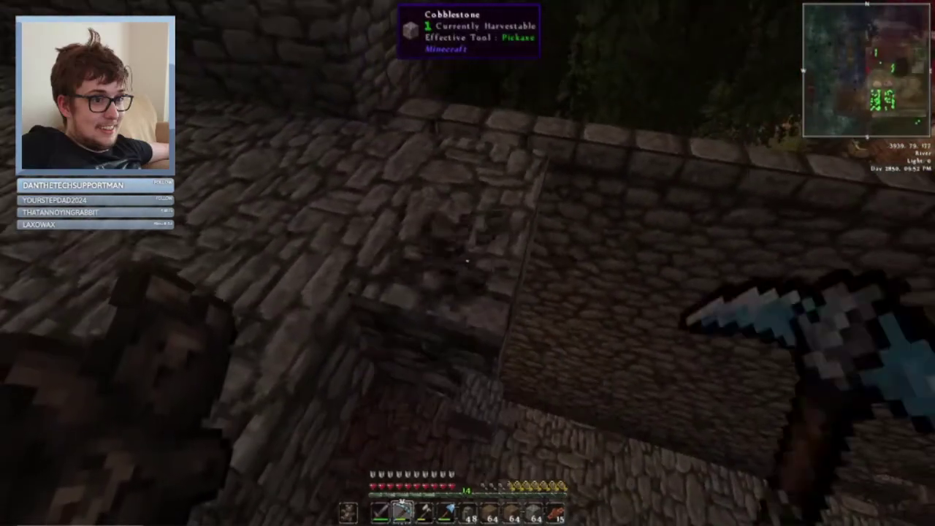
click(467, 261)
key(w)
click(468, 261)
click(467, 261)
key(s)
click(467, 261)
click(467, 261)
key(w)
click(468, 260)
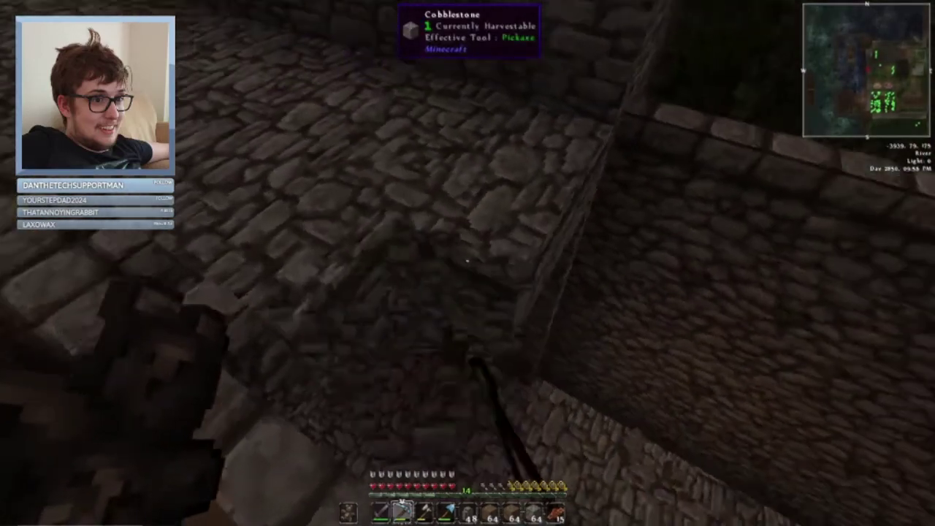
click(467, 261)
click(468, 261)
click(468, 260)
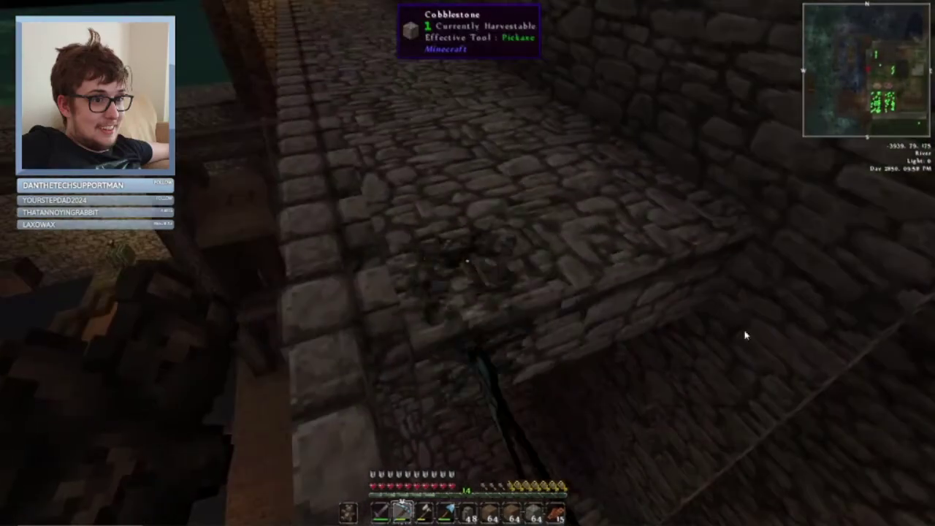
key(w)
click(468, 260)
click(467, 261)
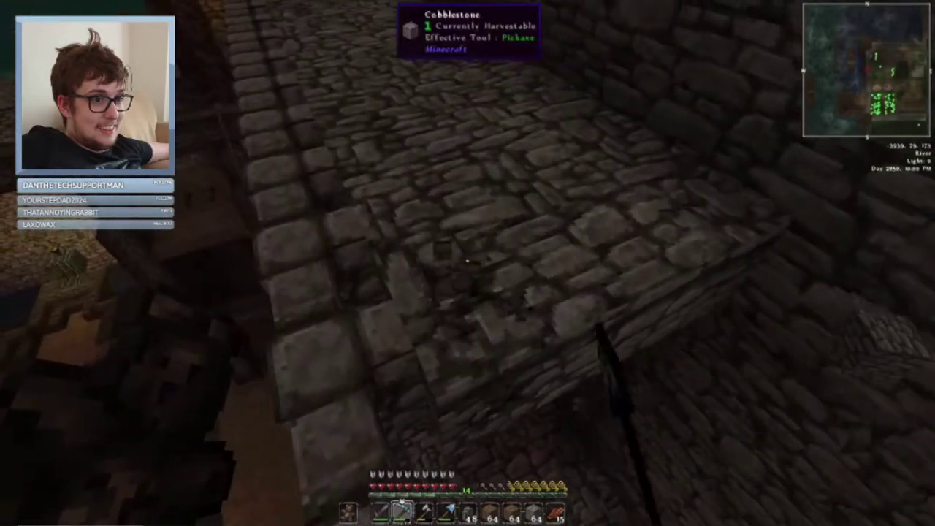
Step: Open the inventory to free the pointer, switch to Spotify and skip ahead two tracks
key(e)
key(alt+Tab)
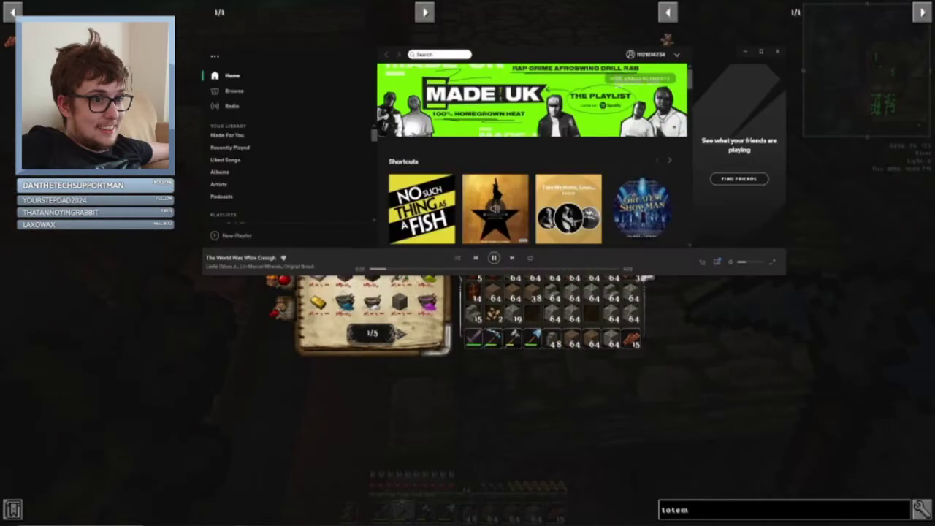
click(512, 258)
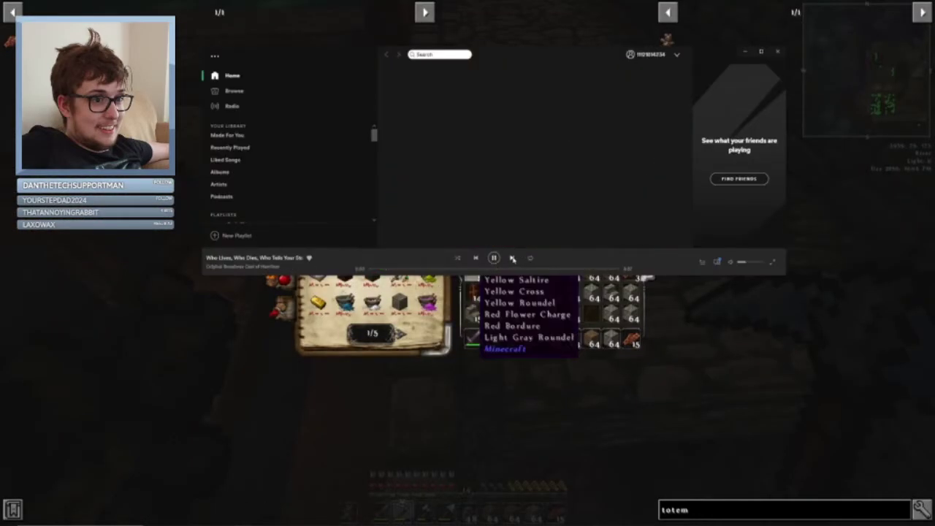
click(512, 258)
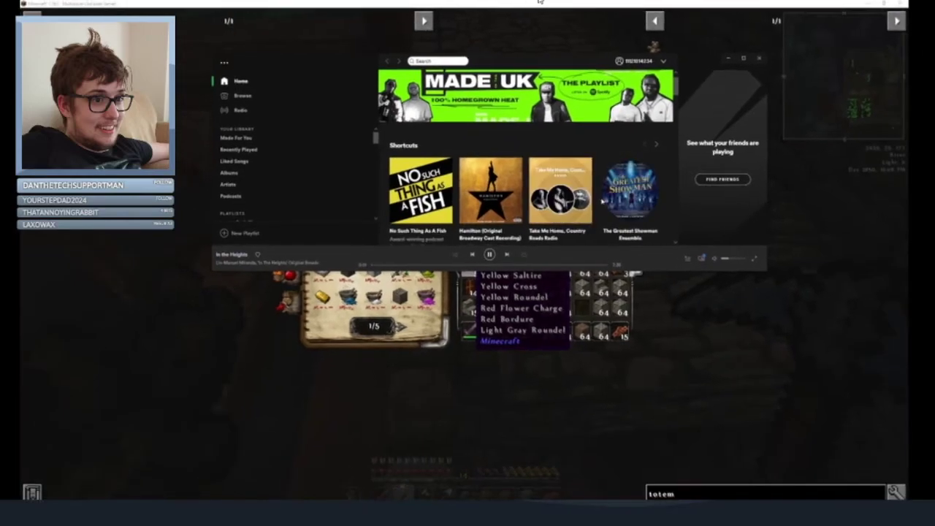
Step: Find the Les Miserables playlist among the recently played items and start playing "Do You Hear The People Sing?"
scroll(549, 205, down, 3)
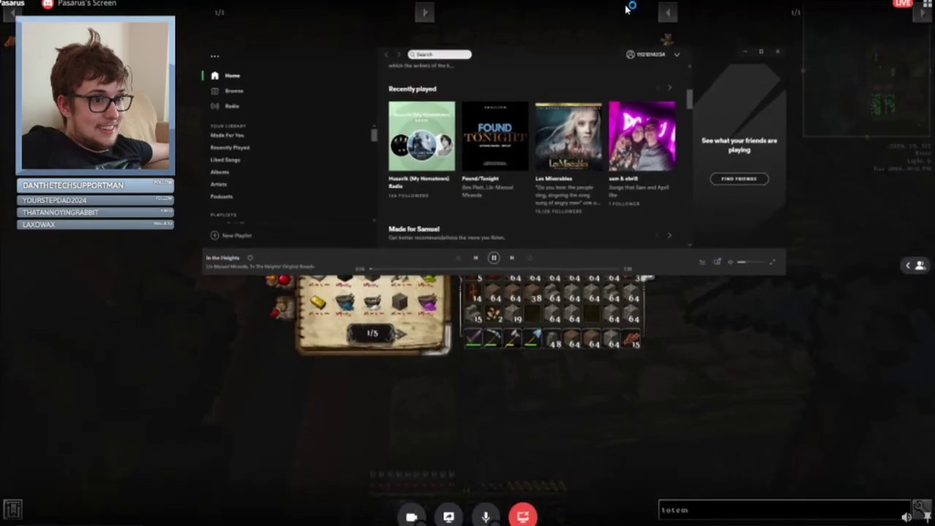
scroll(449, 163, down, 2)
scroll(545, 161, up, 2)
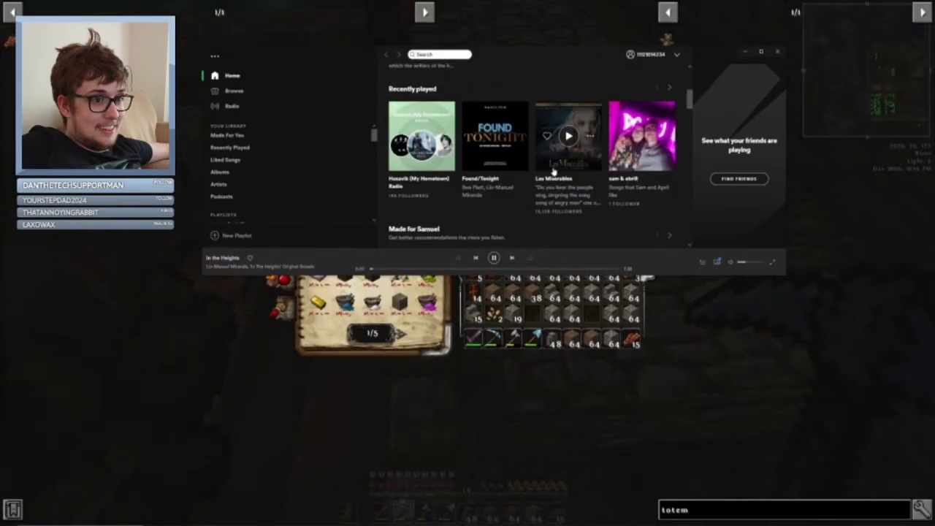
click(557, 179)
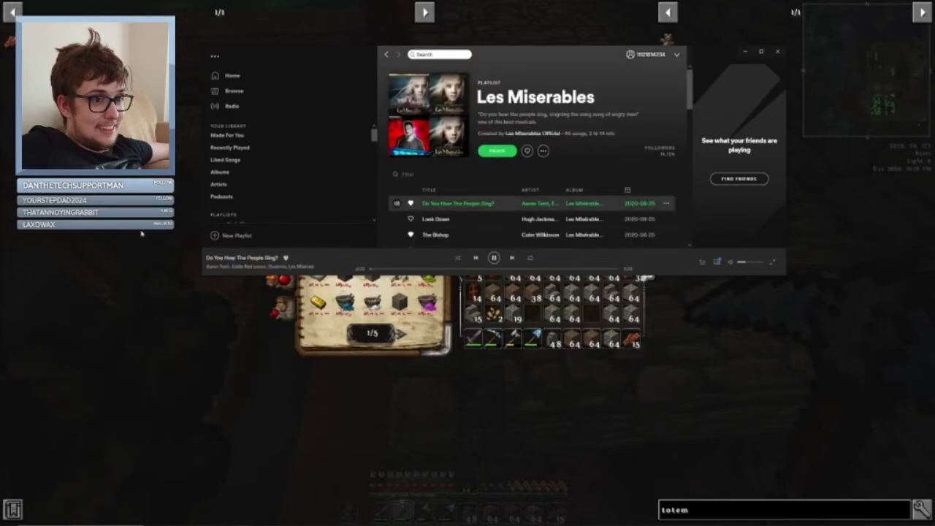
Step: Return to Minecraft, close the inventory and mine the cobblestone at the edge of the stone ledge with the pickaxe
click(135, 208)
key(Escape)
click(467, 262)
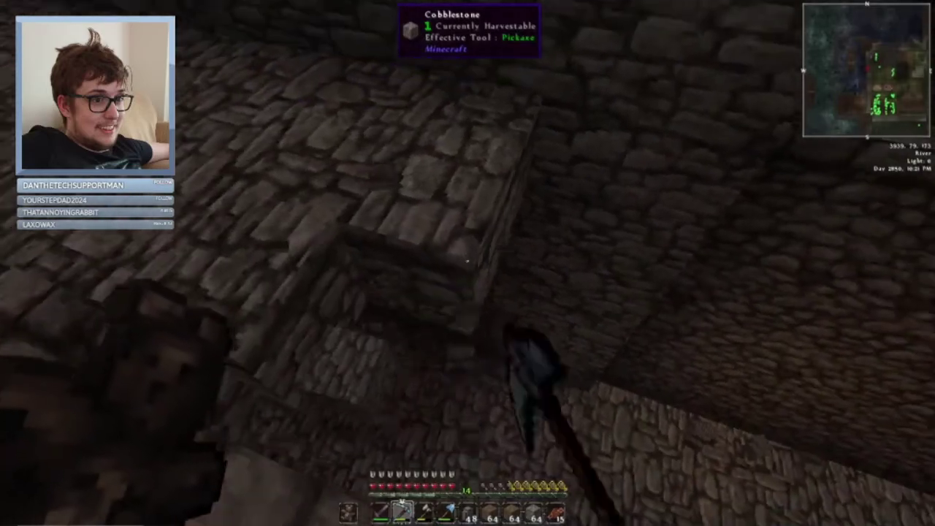
click(467, 261)
key(w)
click(467, 261)
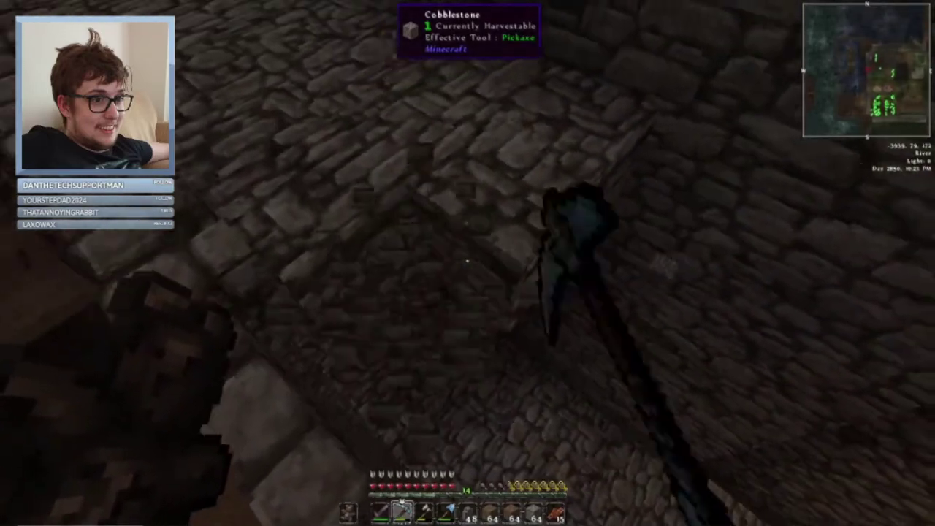